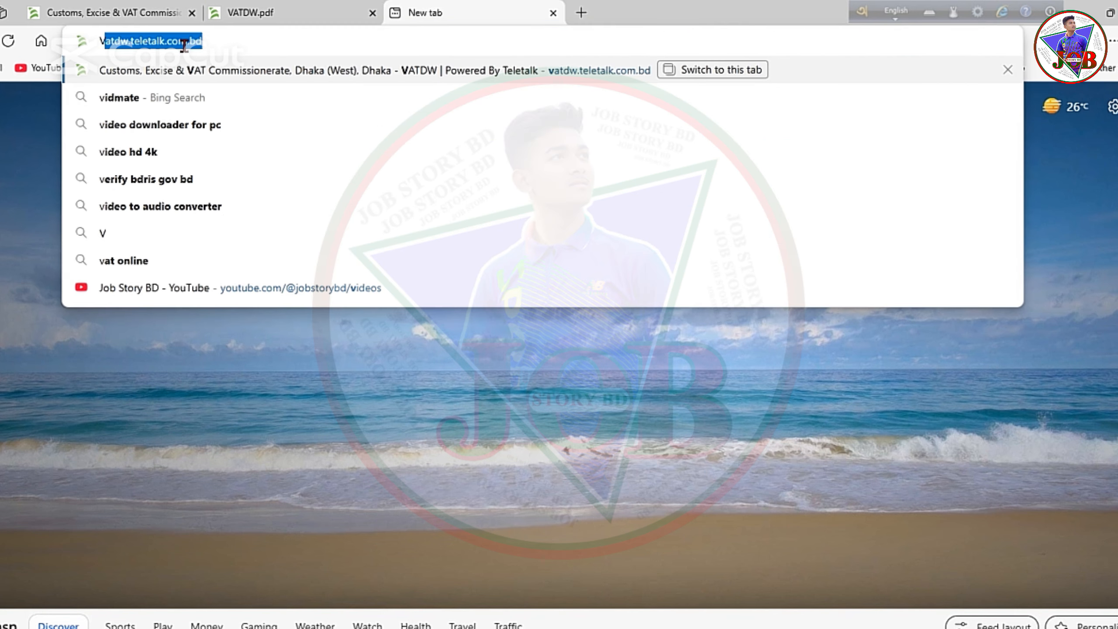
Enter vatdw.teletalk.com.bd in a new Edge tab's address bar.
text(at)
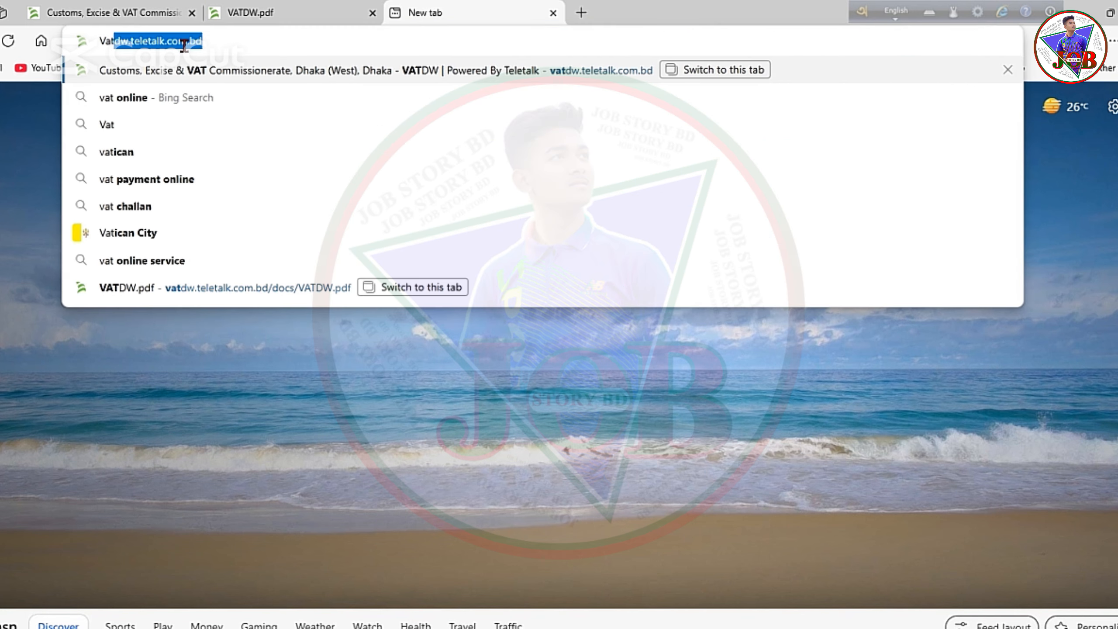
text(dw.)
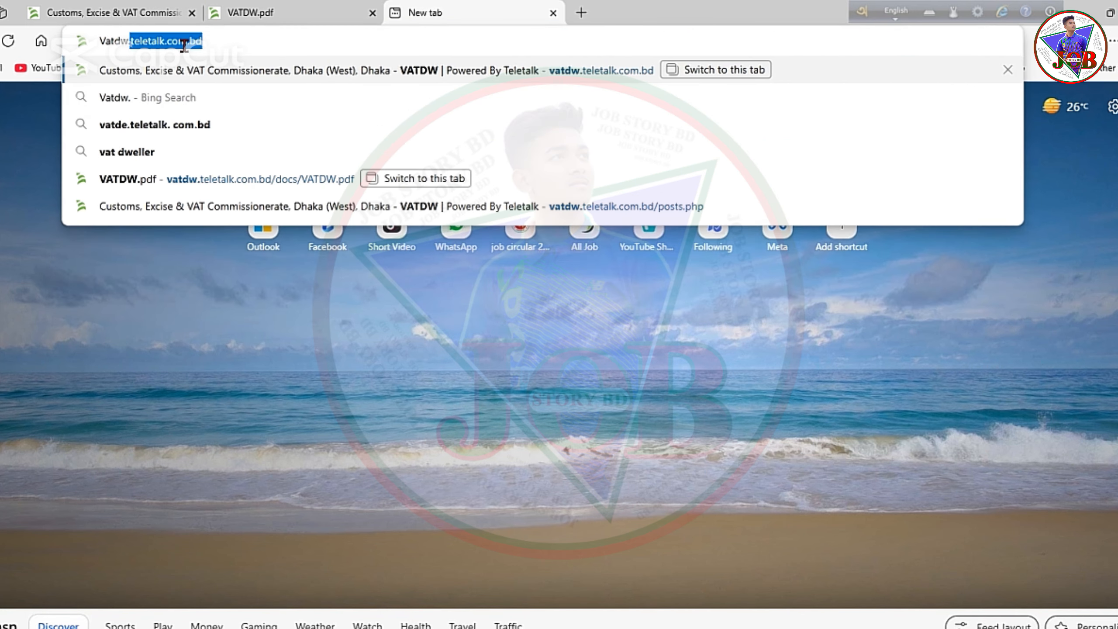
click(218, 43)
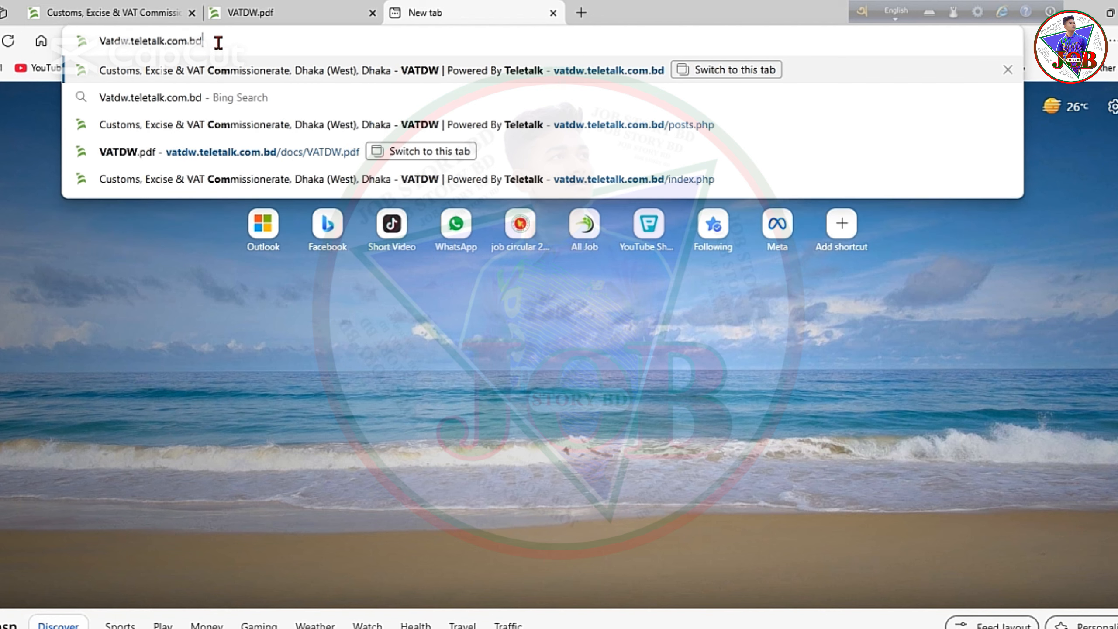
Load the VATDW site, scroll through the Advertisement circular PDF, then return to the site tab.
key(Return)
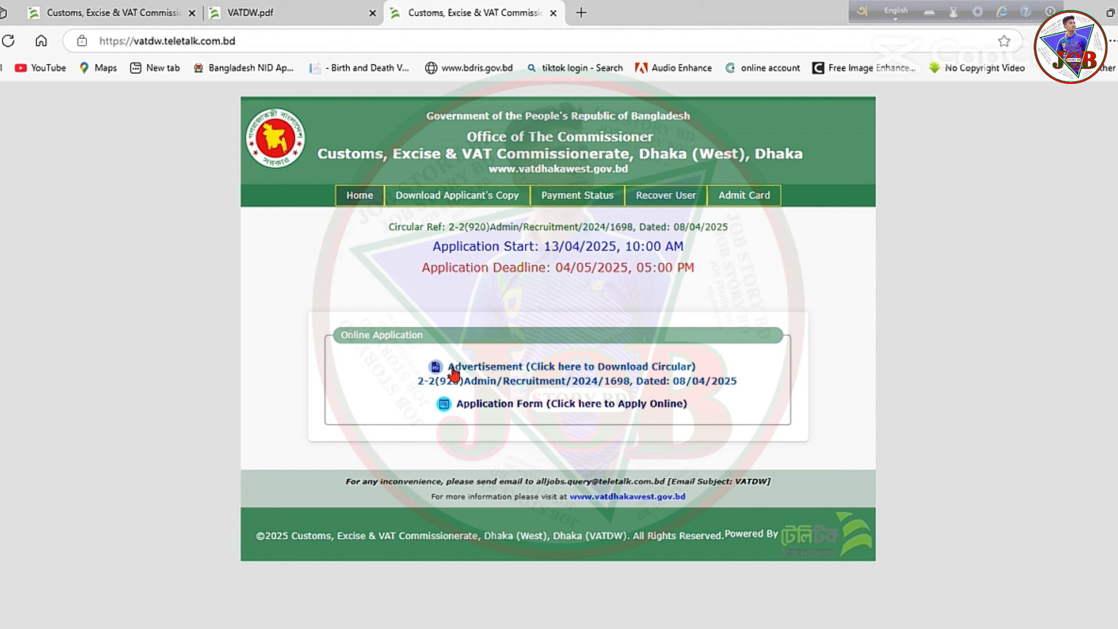
click(573, 373)
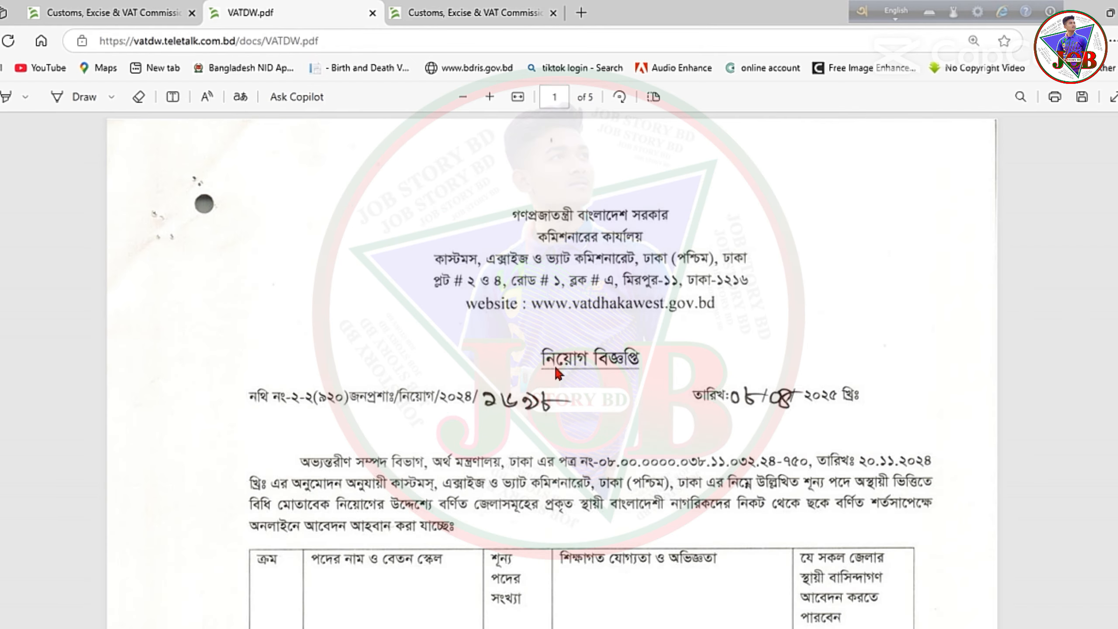
scroll(554, 364, down, 15)
scroll(490, 253, down, 5)
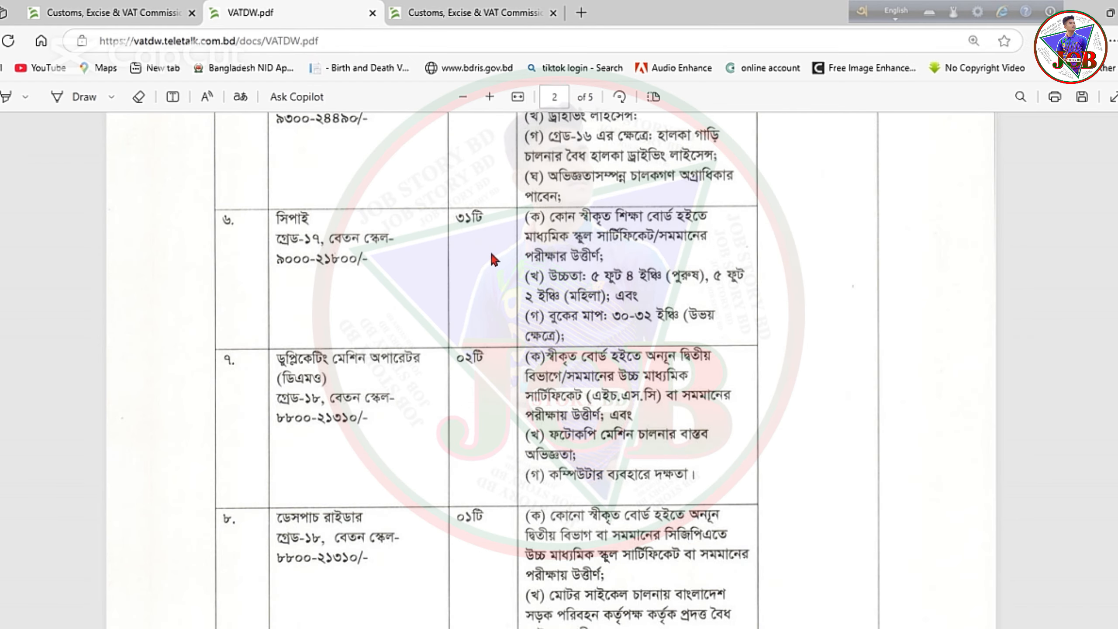
scroll(489, 250, down, 10)
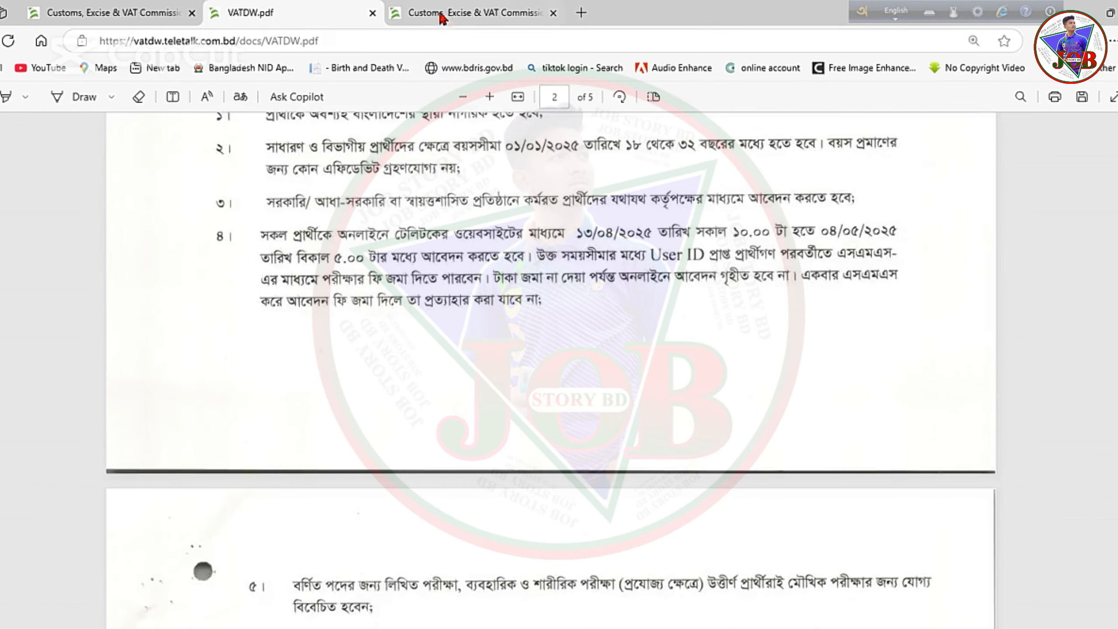
click(441, 14)
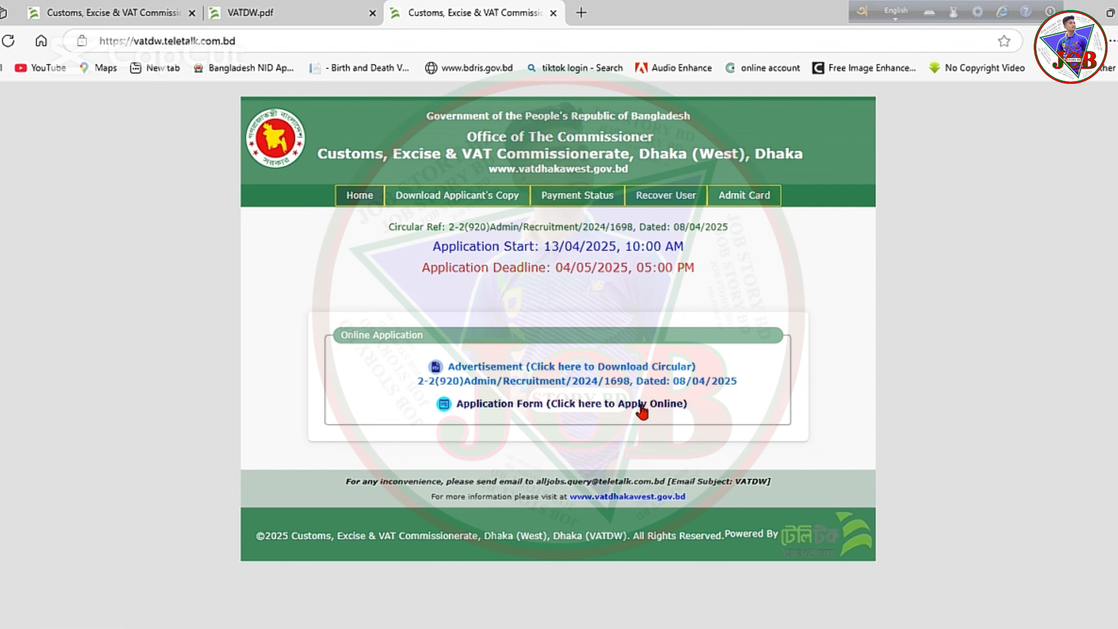
Open Apply Online, recheck the circular PDF, and select the Sepoy post.
click(641, 408)
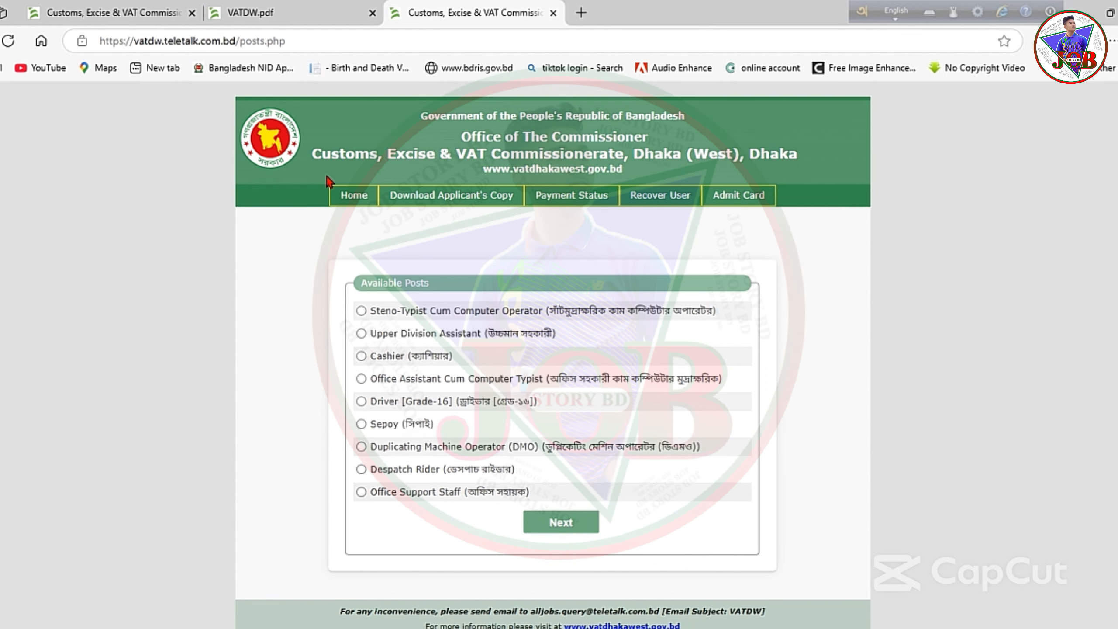
click(260, 12)
scroll(502, 299, up, 10)
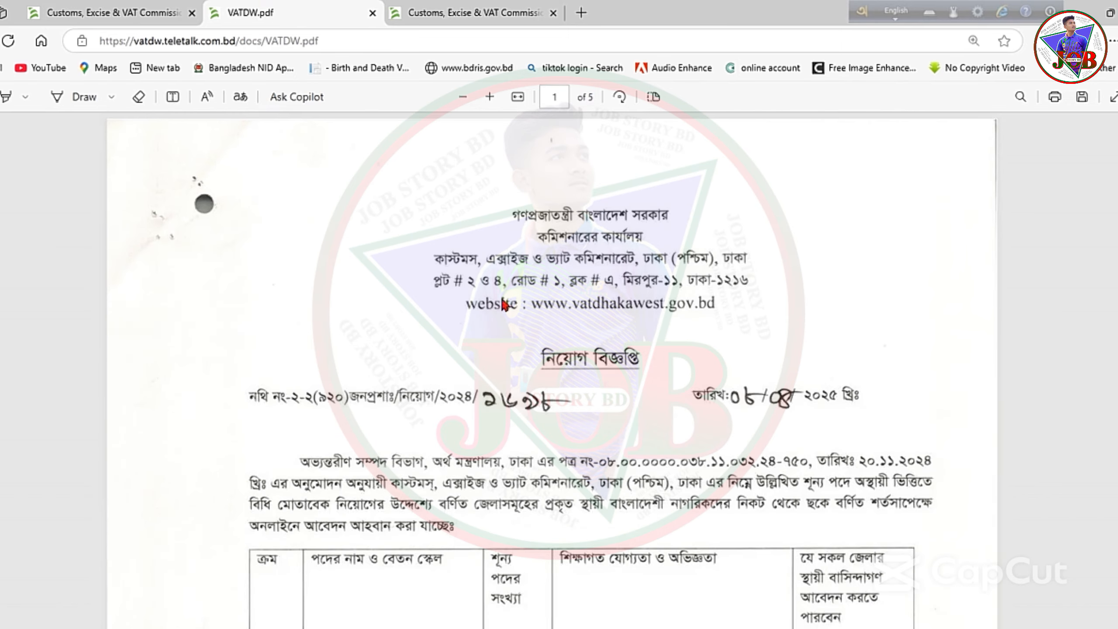
scroll(515, 374, down, 10)
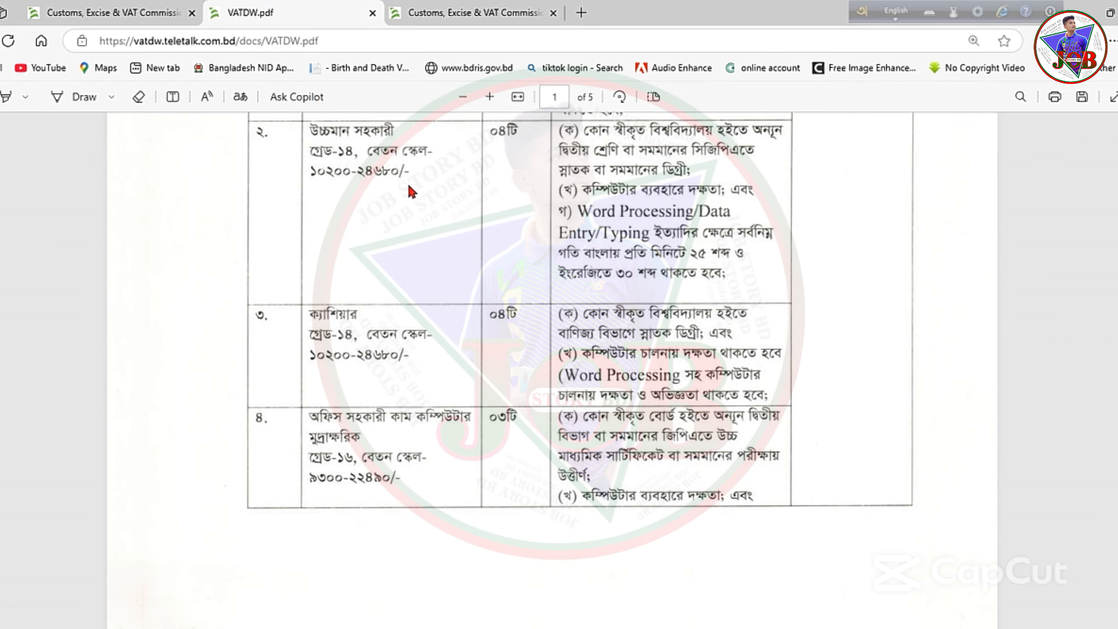
click(482, 10)
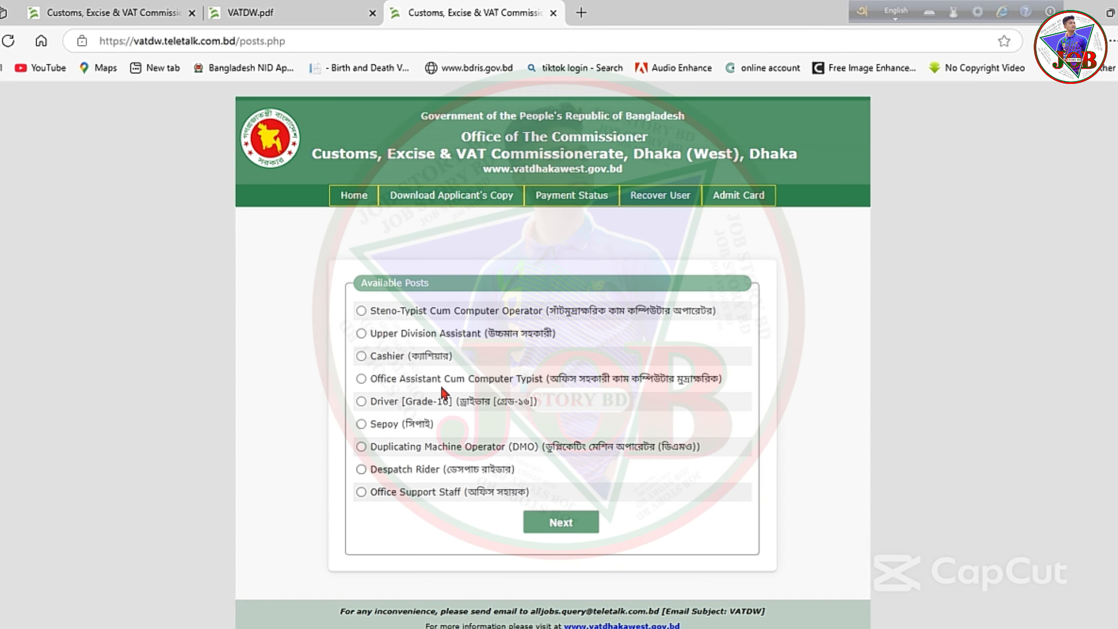
click(362, 424)
Continue with Sepoy, answer No to AllJobs Premium Member, and proceed to the form.
click(560, 522)
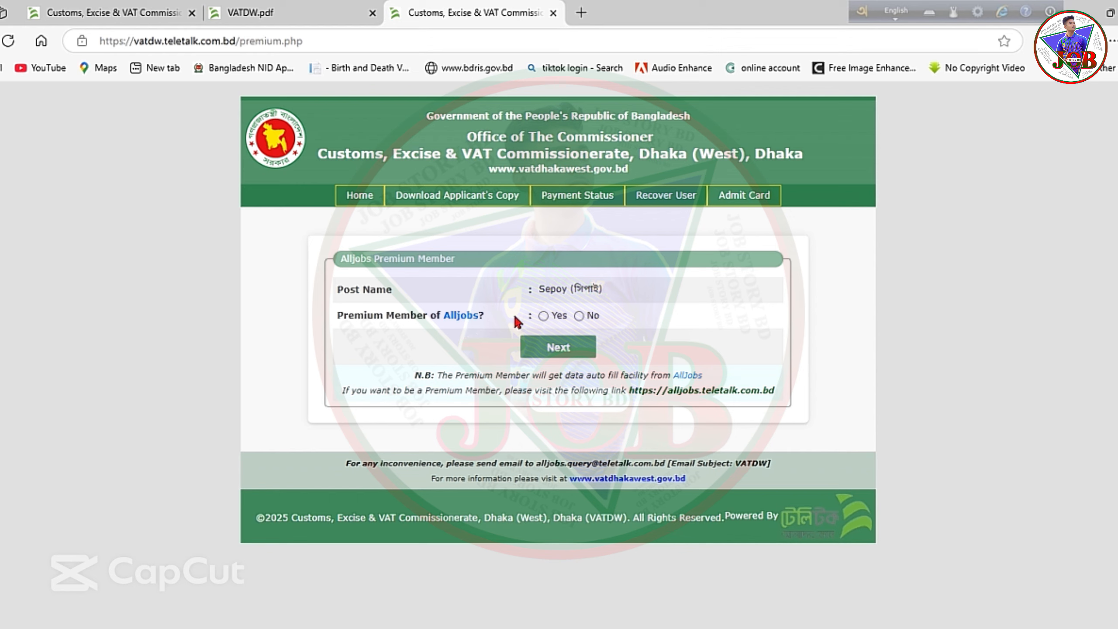
click(543, 315)
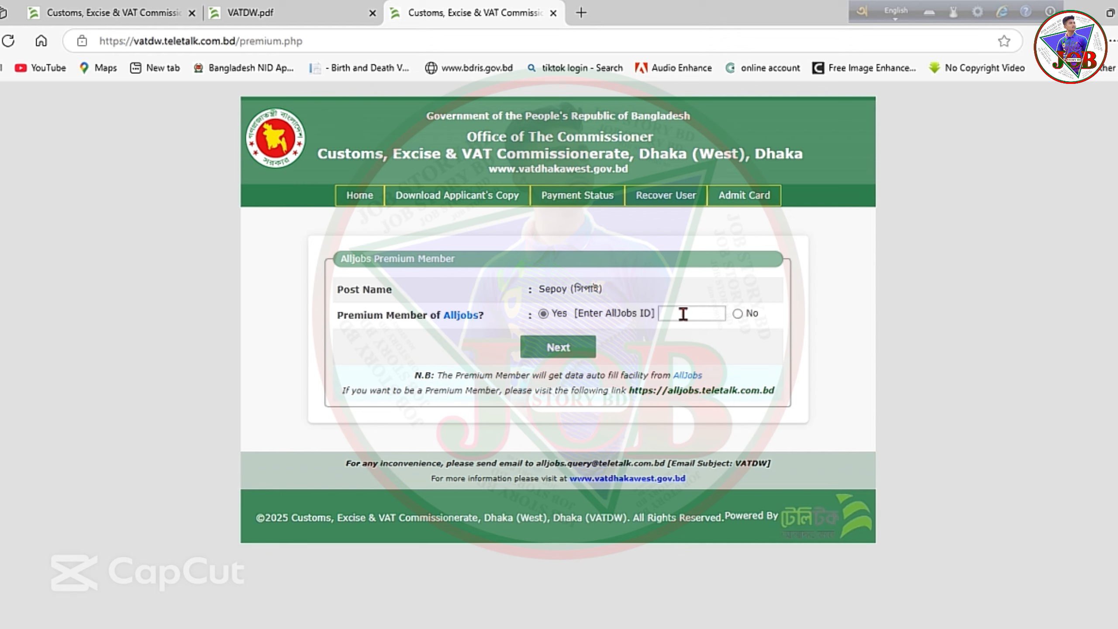
click(738, 314)
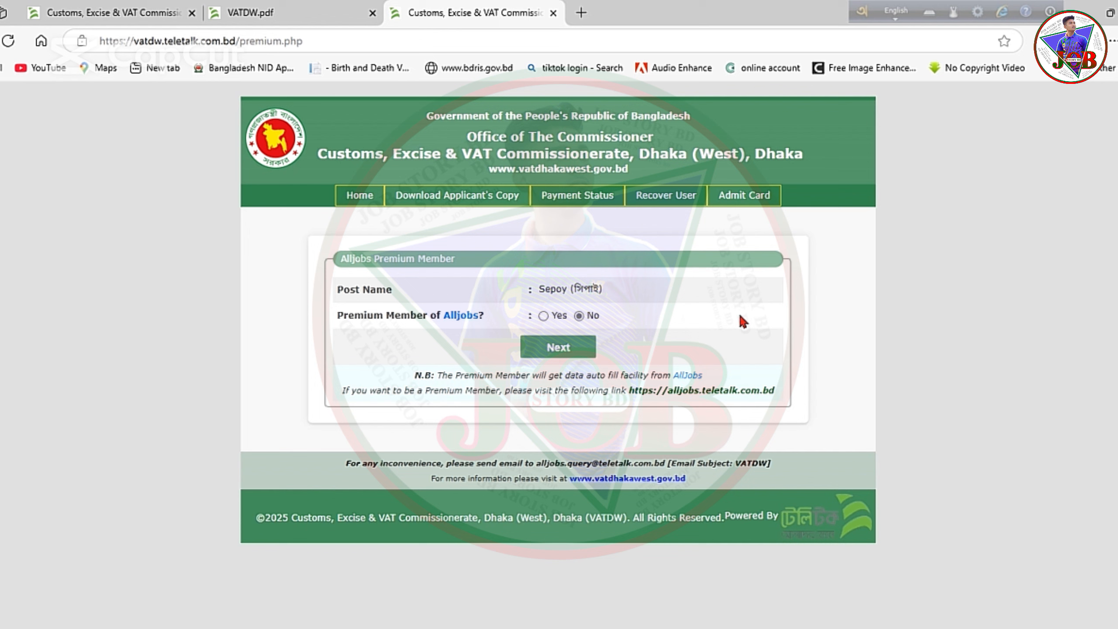
click(558, 348)
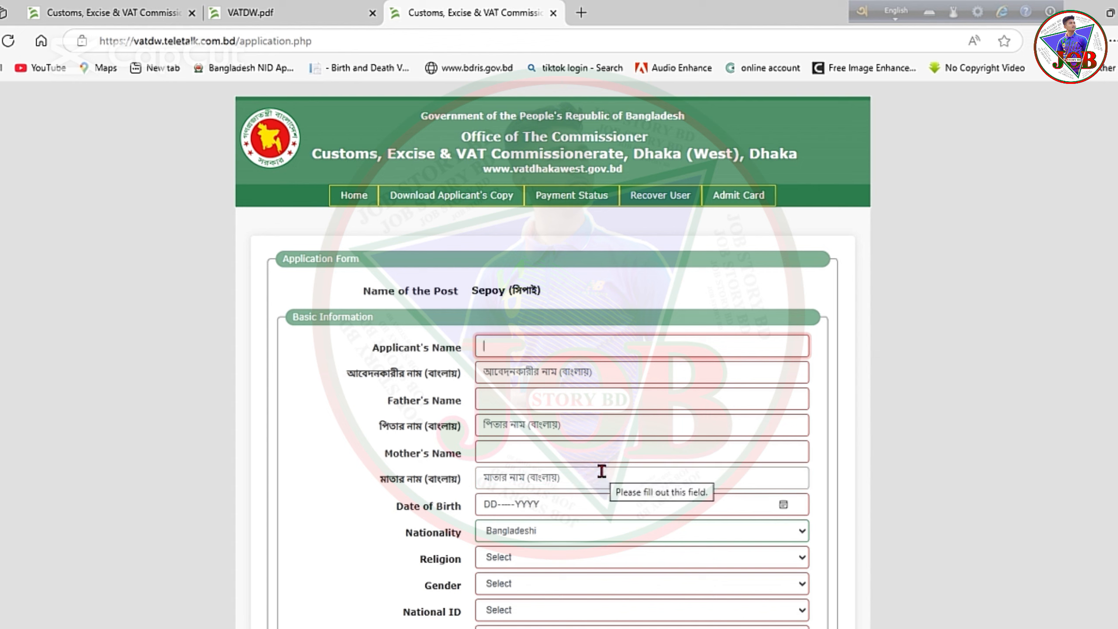
Autofill the applicant, father and mother names in English and Bangla from the saved Edge entry.
click(511, 349)
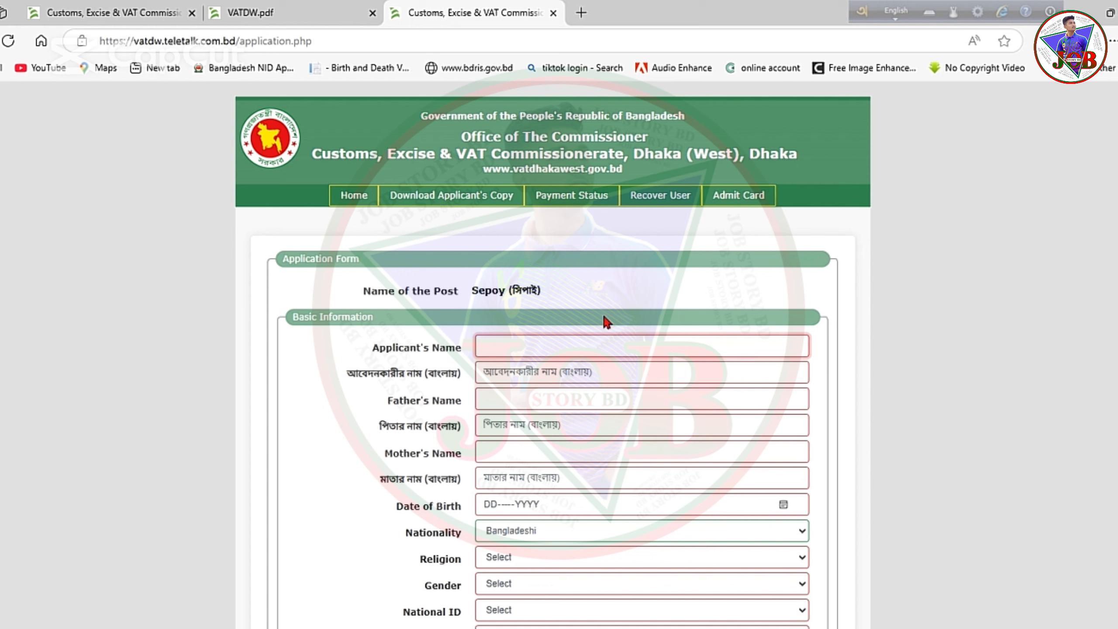
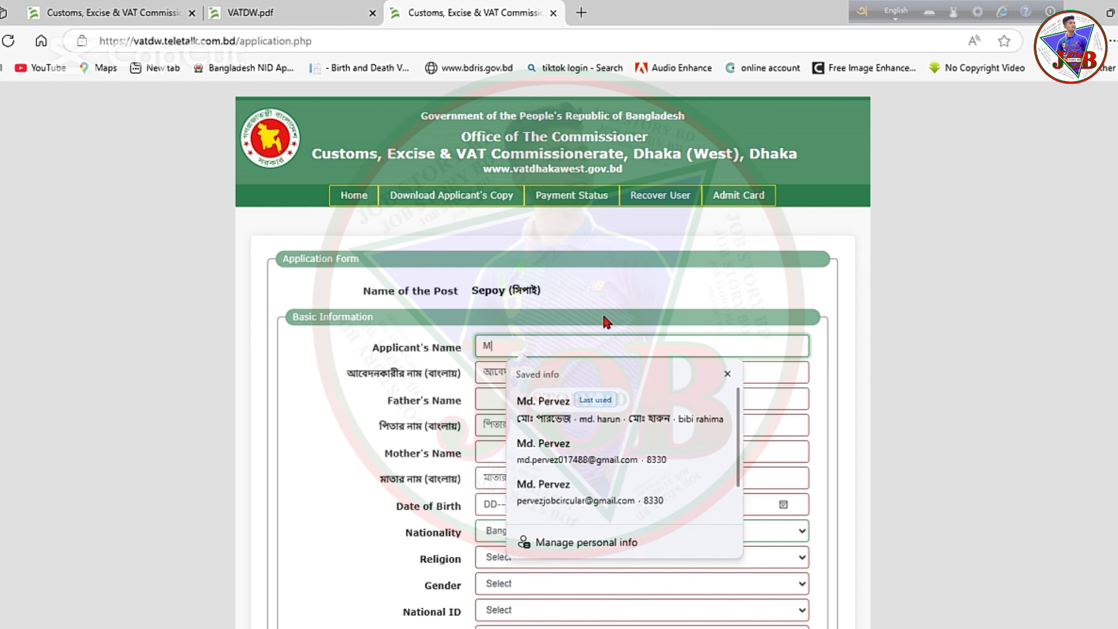
click(543, 416)
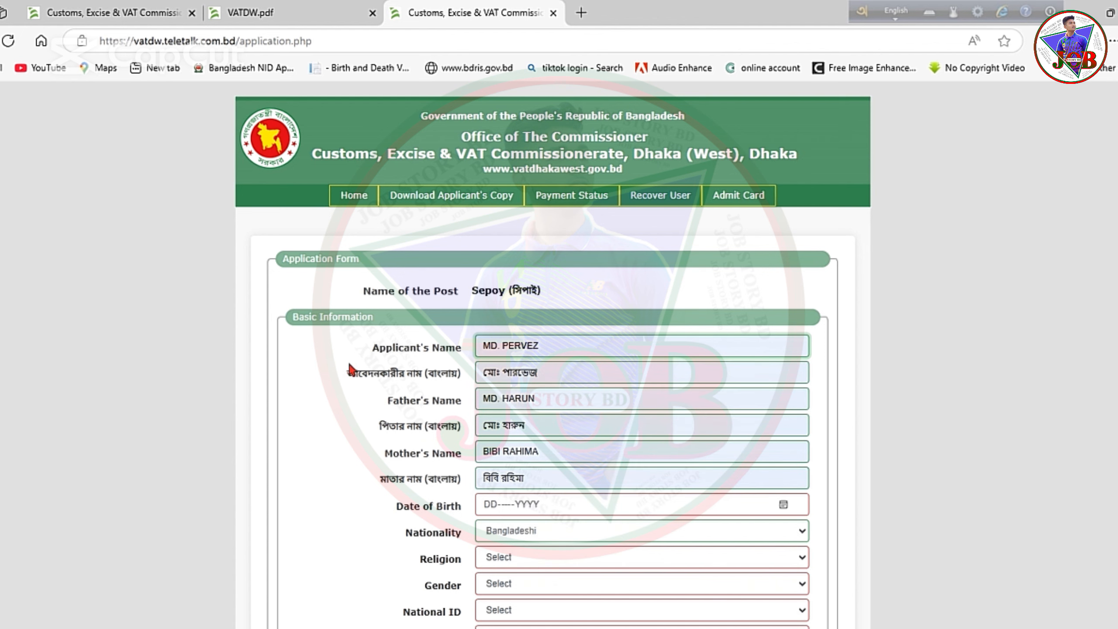
click(544, 373)
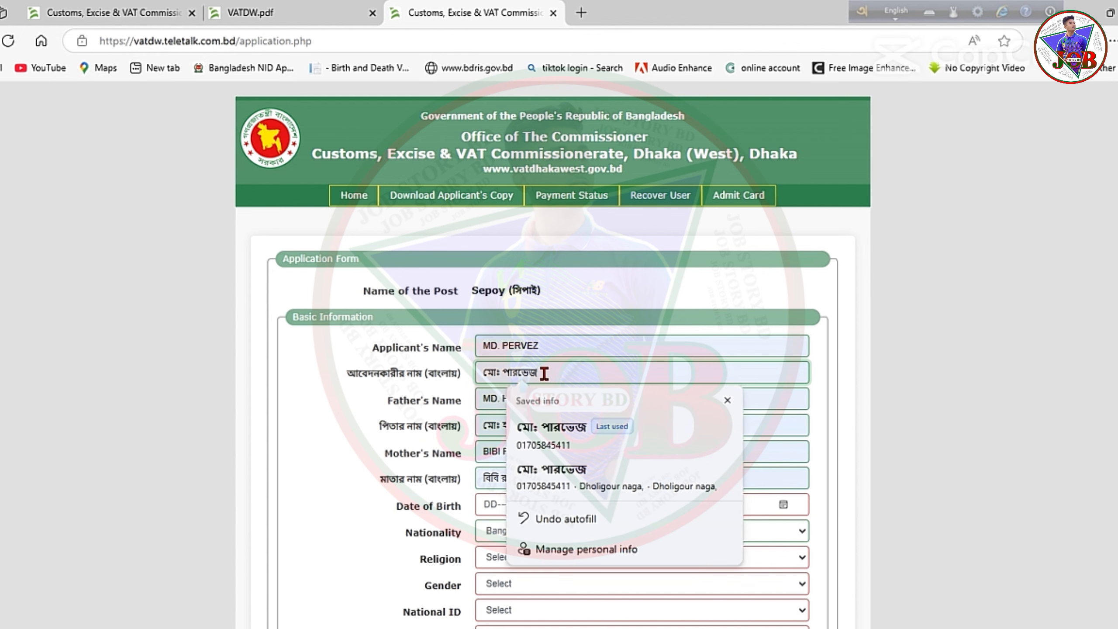
click(485, 401)
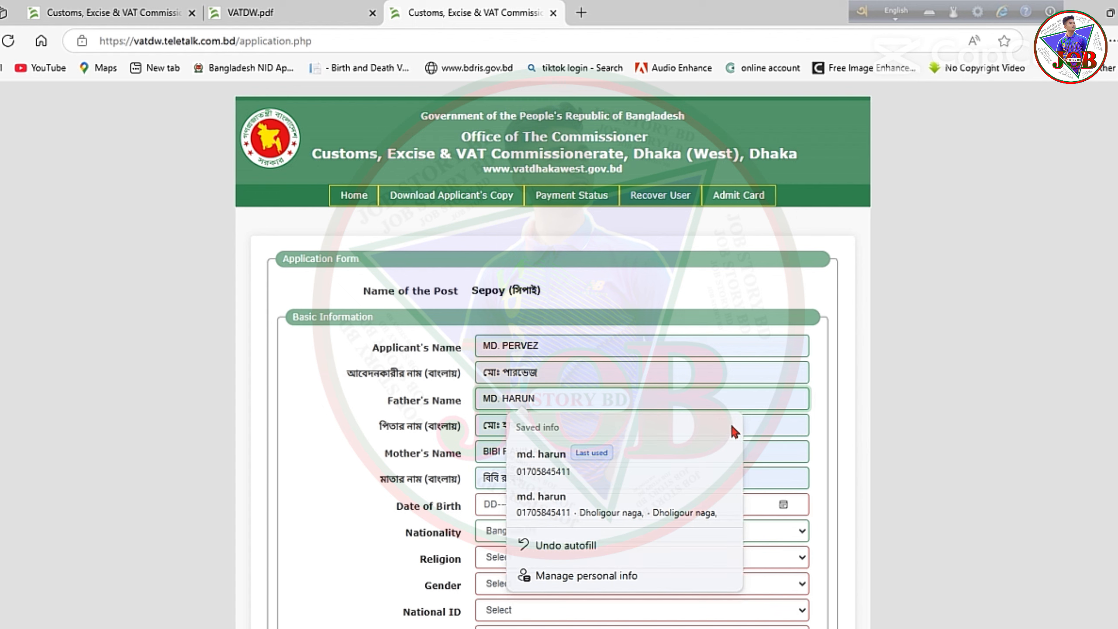
key(Escape)
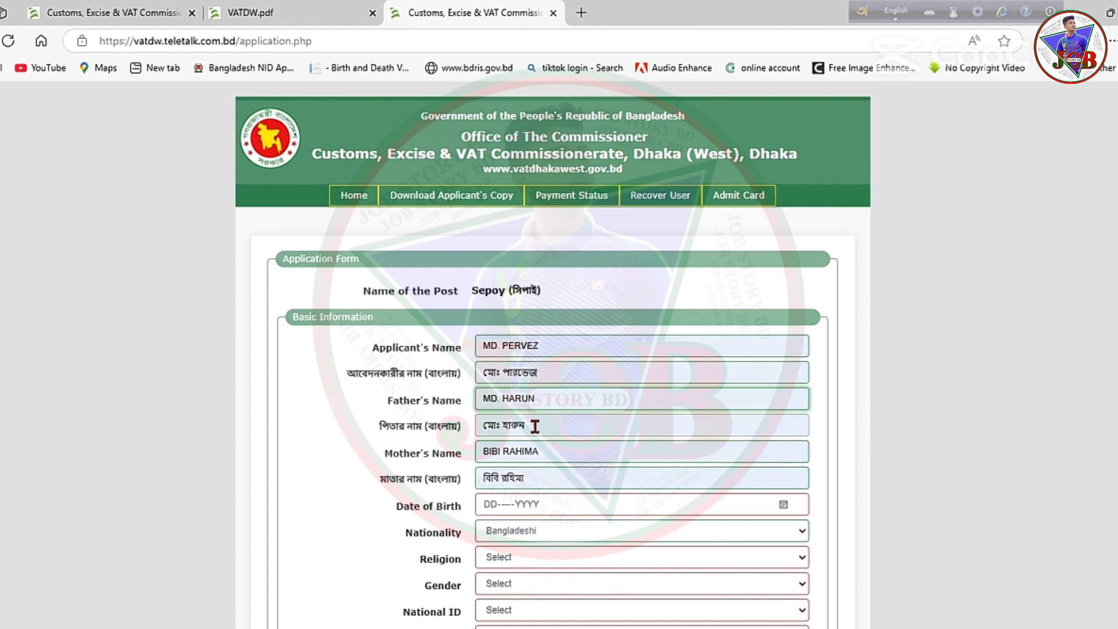
click(924, 383)
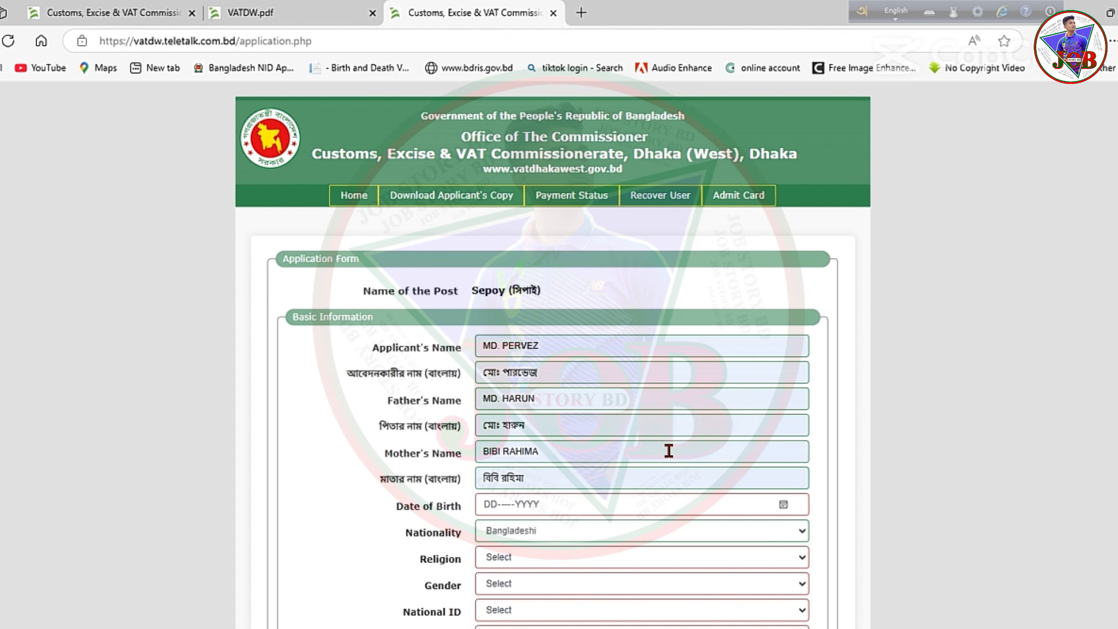
scroll(668, 450, down, 3)
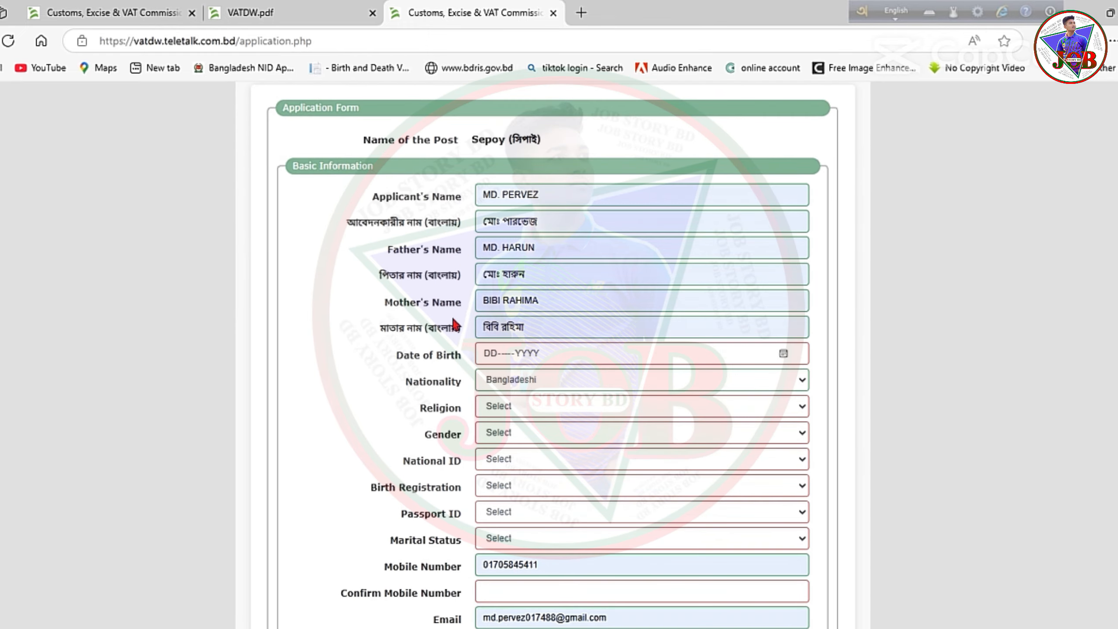
scroll(533, 284, down, 2)
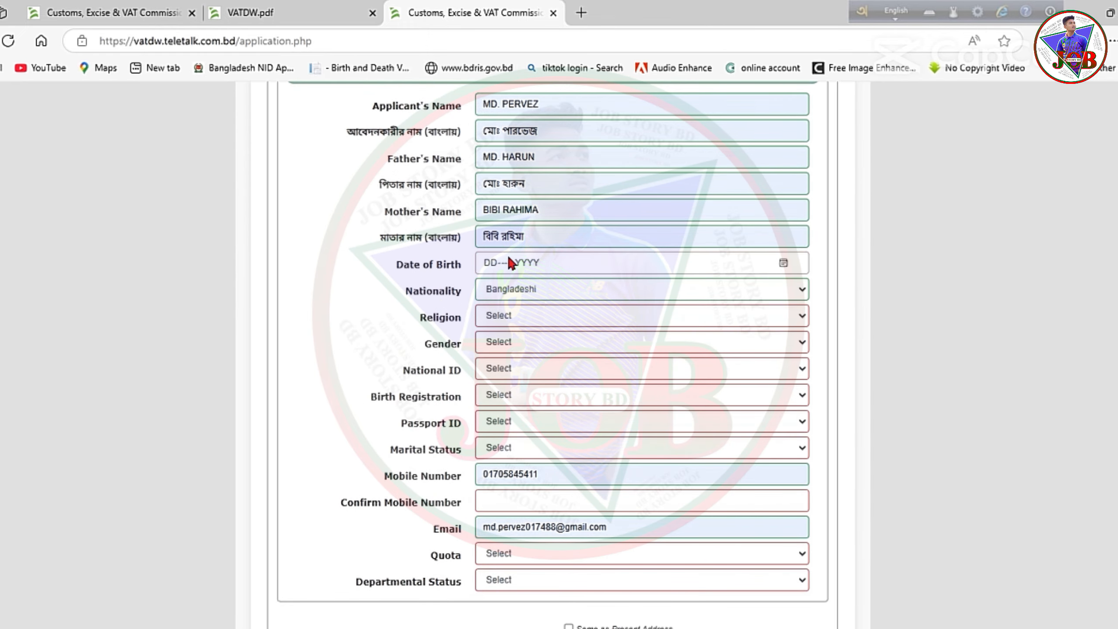
scroll(509, 258, down, 2)
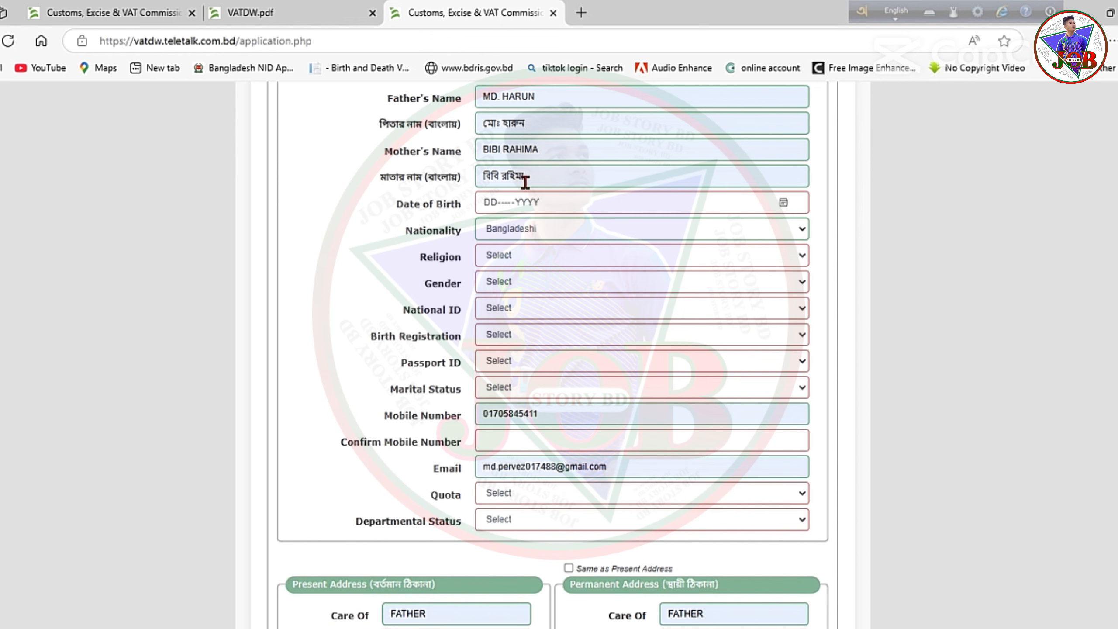
scroll(684, 199, down, 1)
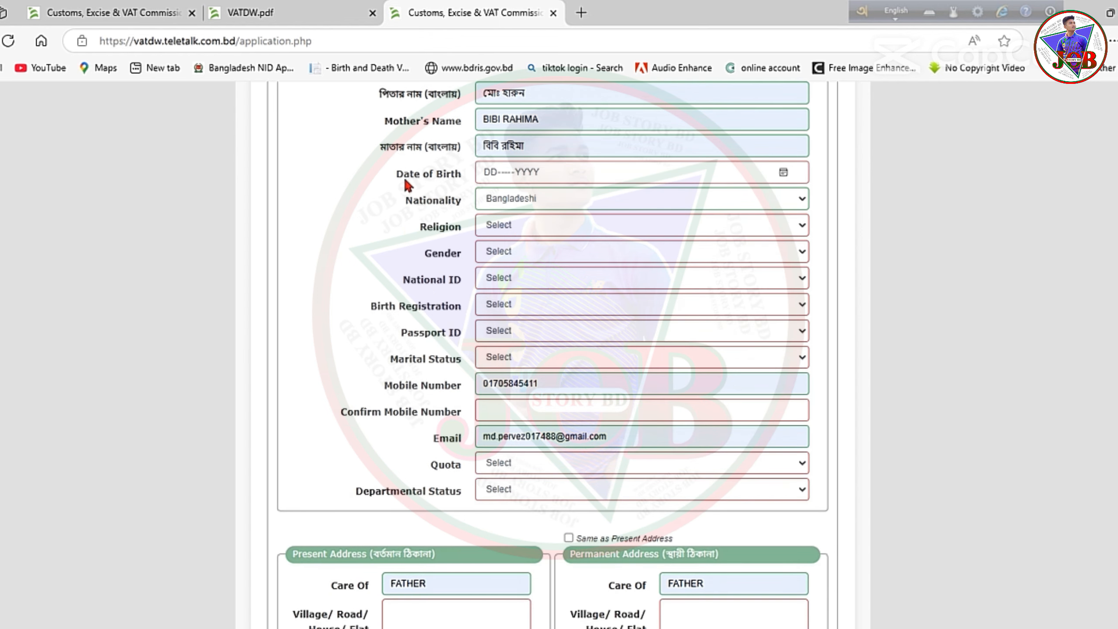
click(783, 172)
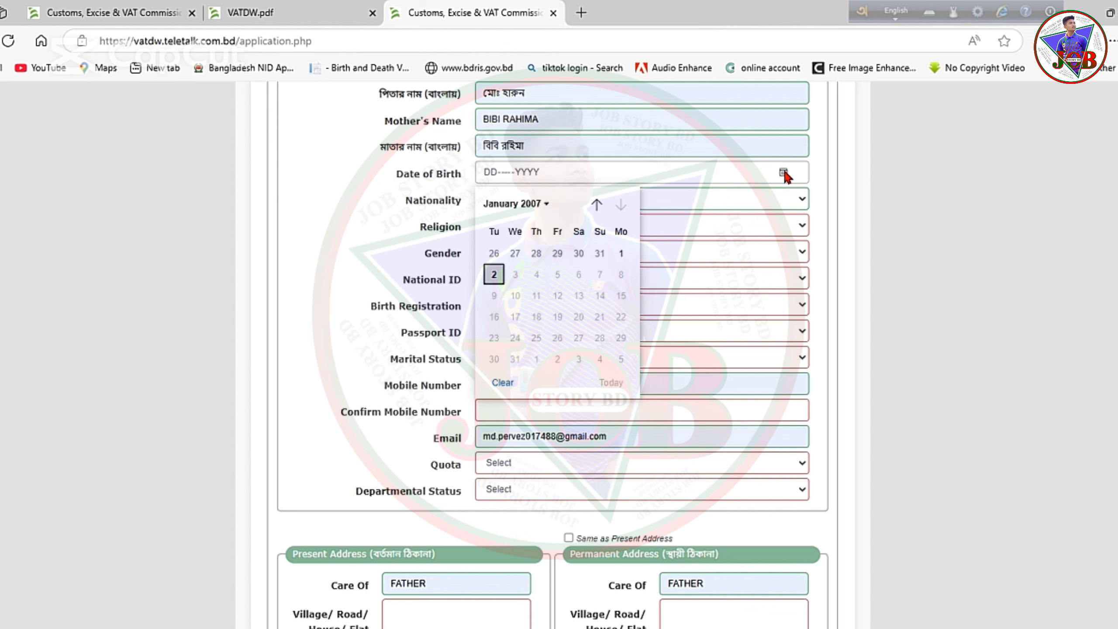
click(547, 204)
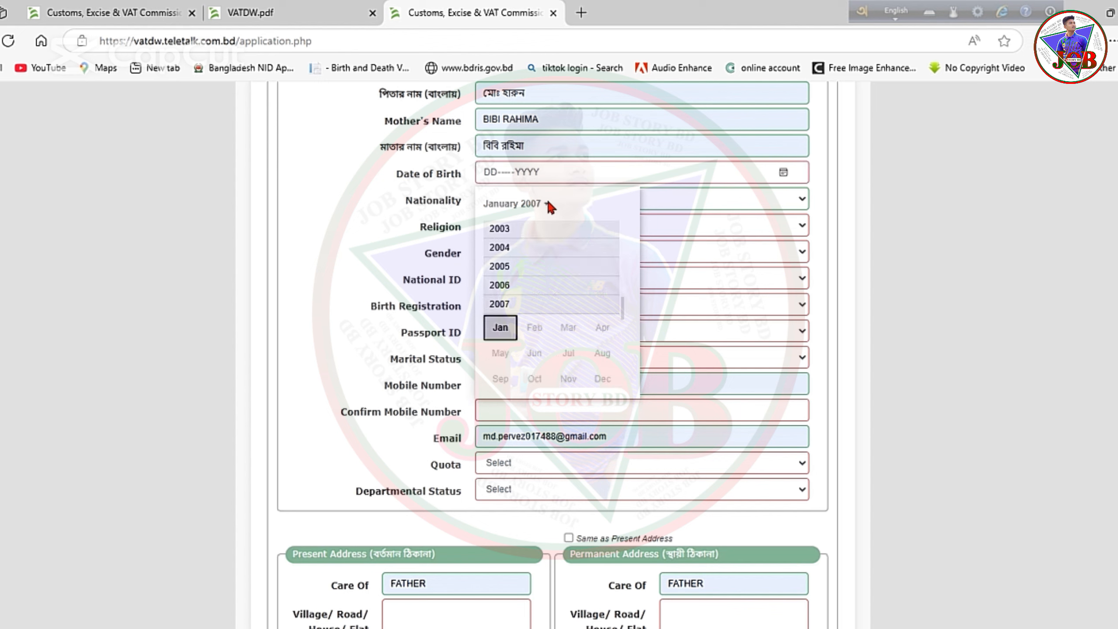
click(510, 265)
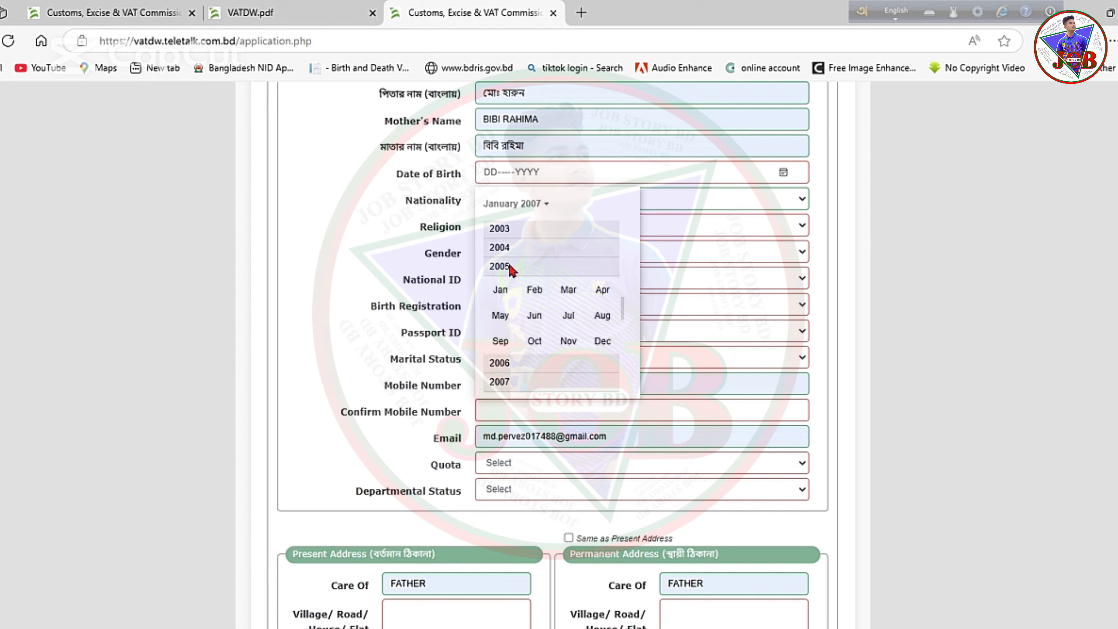
click(502, 291)
click(536, 277)
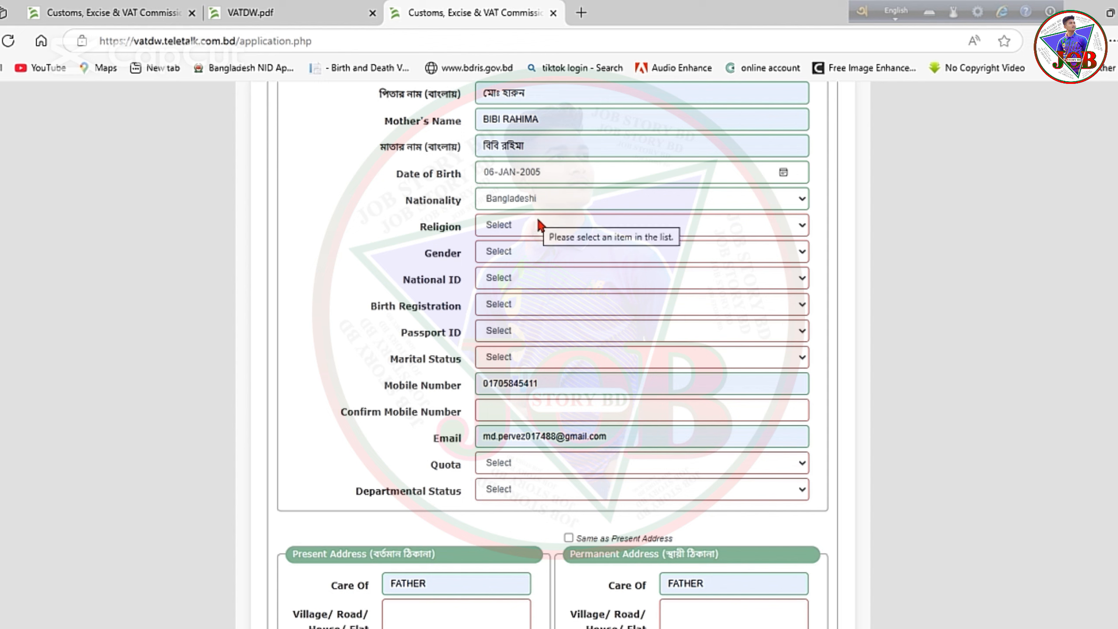
Choose Islam as the religion.
click(791, 226)
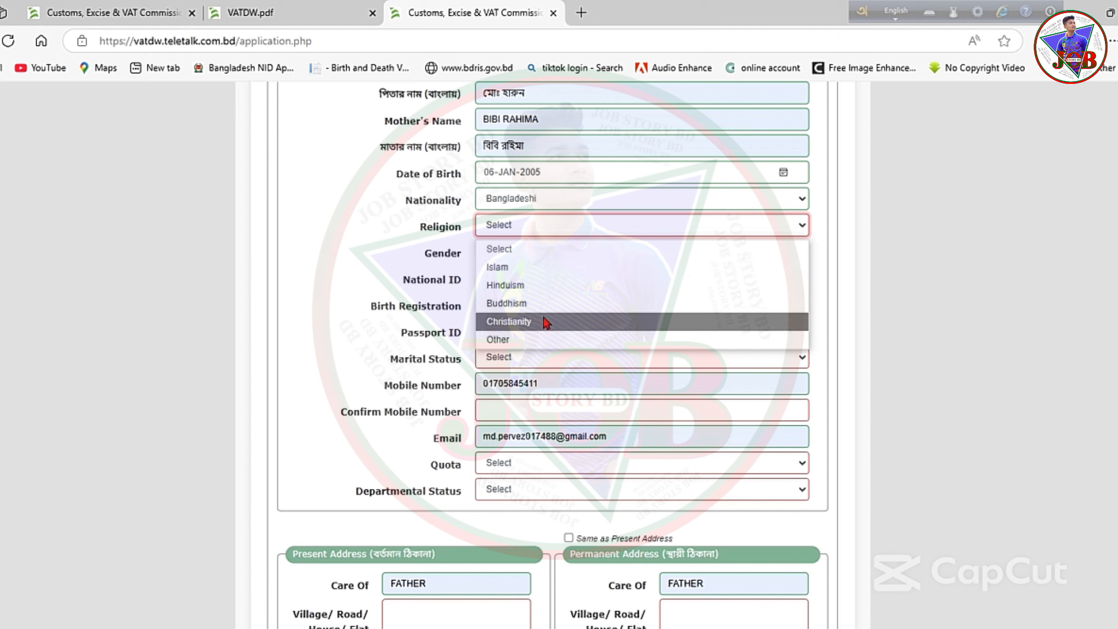
click(501, 267)
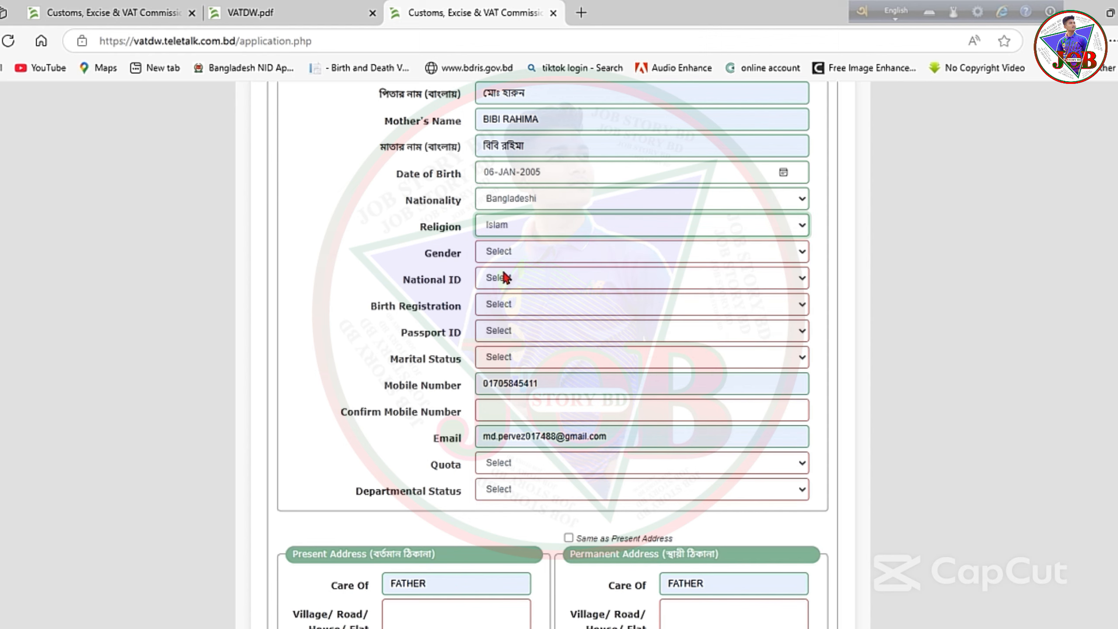
click(641, 251)
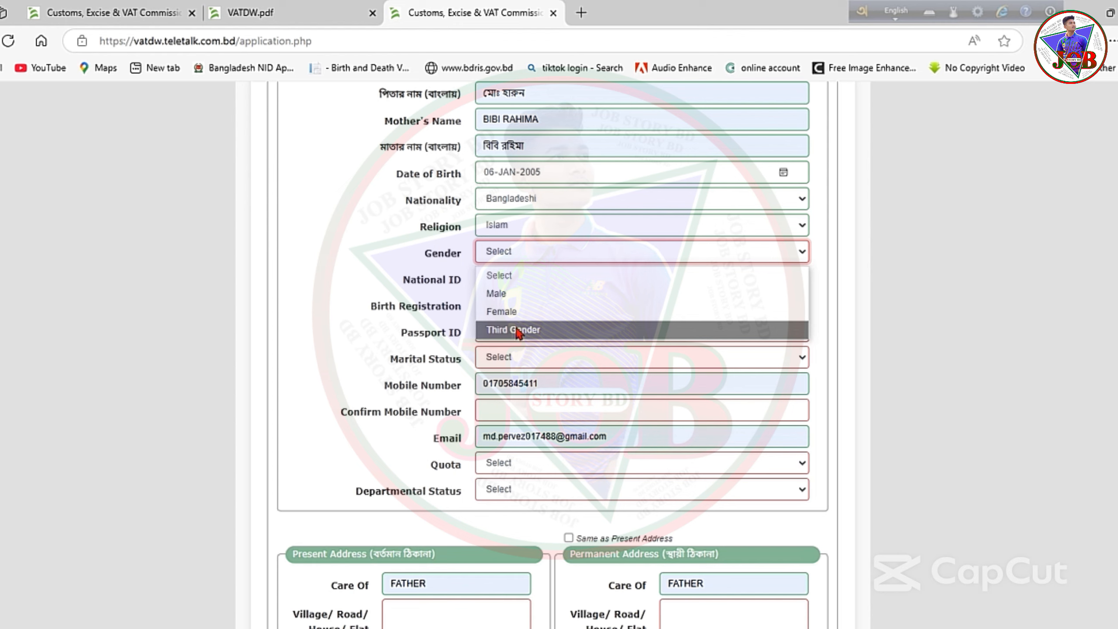
Set gender to Male and National ID to Yes with the saved NID number.
click(504, 295)
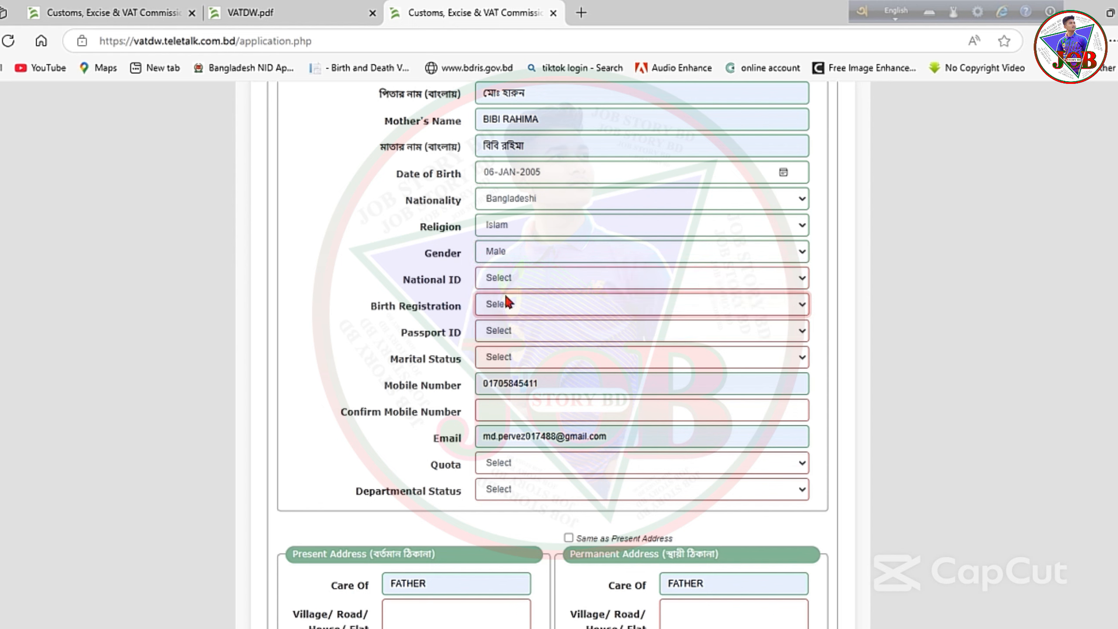
click(588, 278)
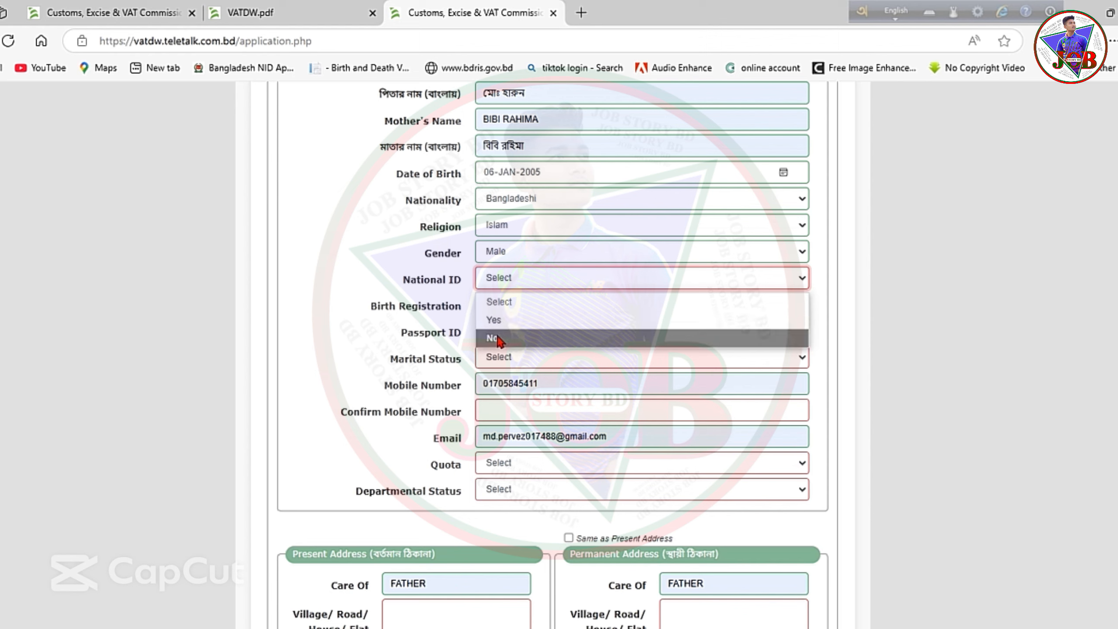
click(501, 327)
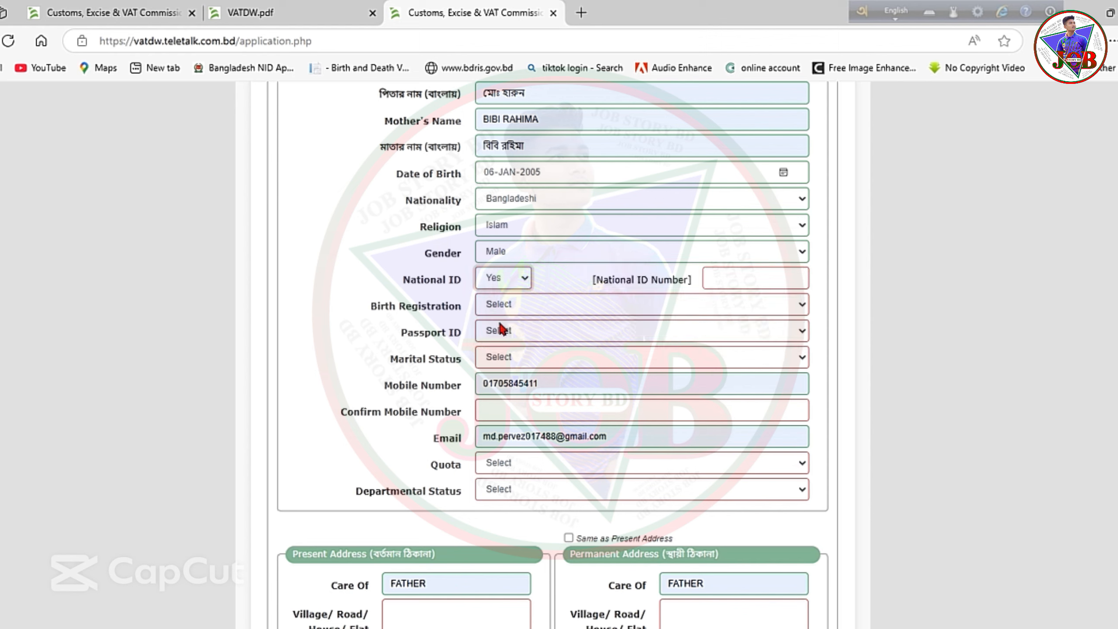
click(727, 278)
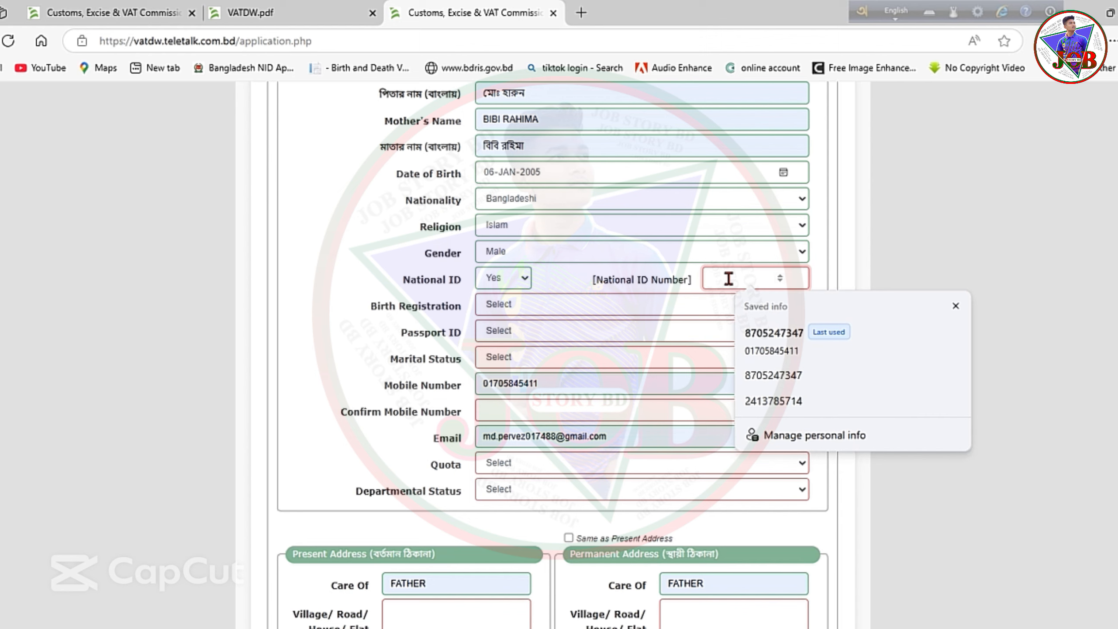
click(763, 333)
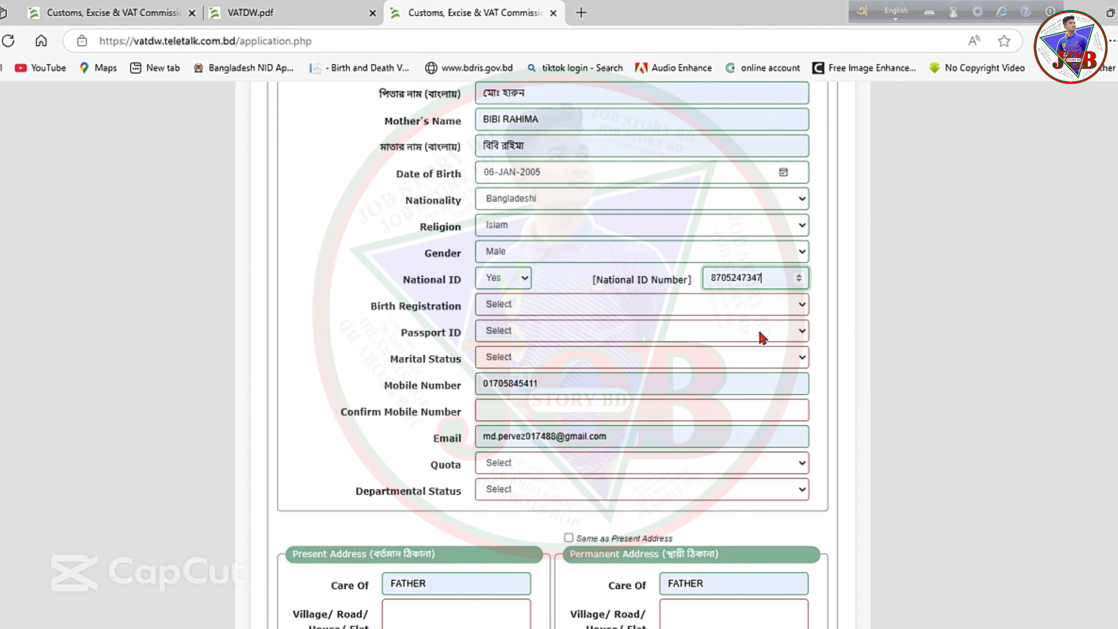
Set Birth Registration to Yes and enter the birth registration number.
click(543, 303)
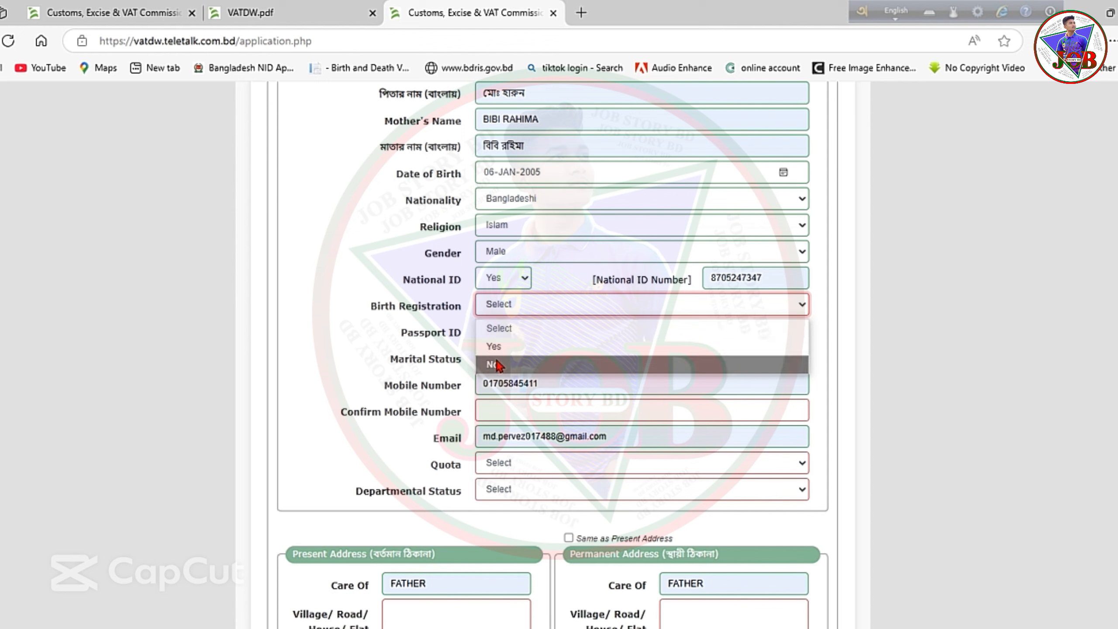
click(497, 347)
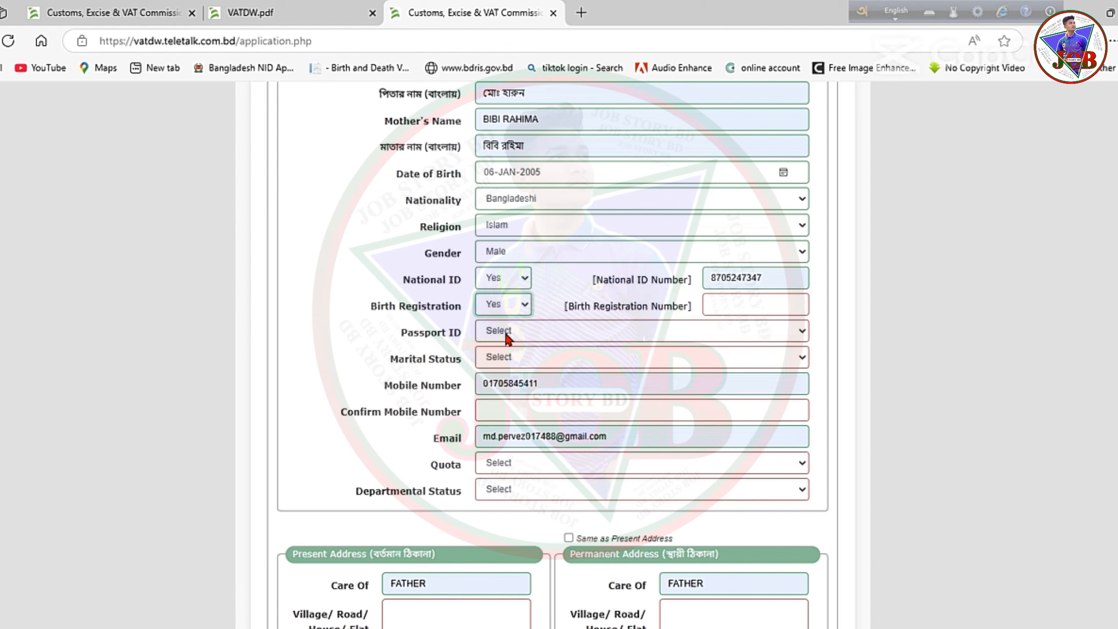
click(733, 303)
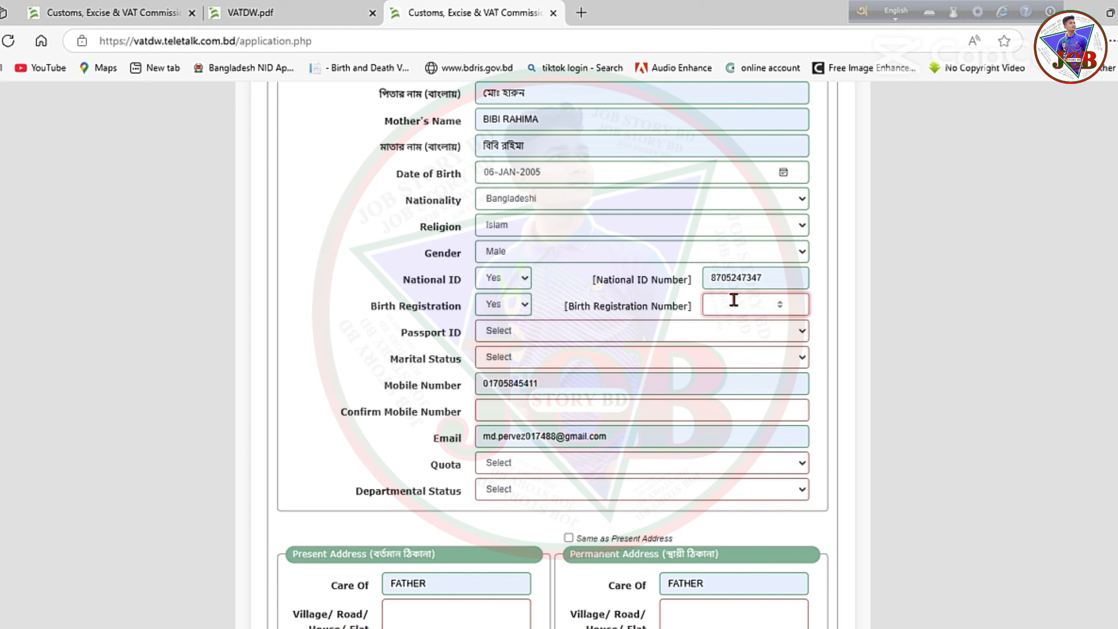
click(527, 305)
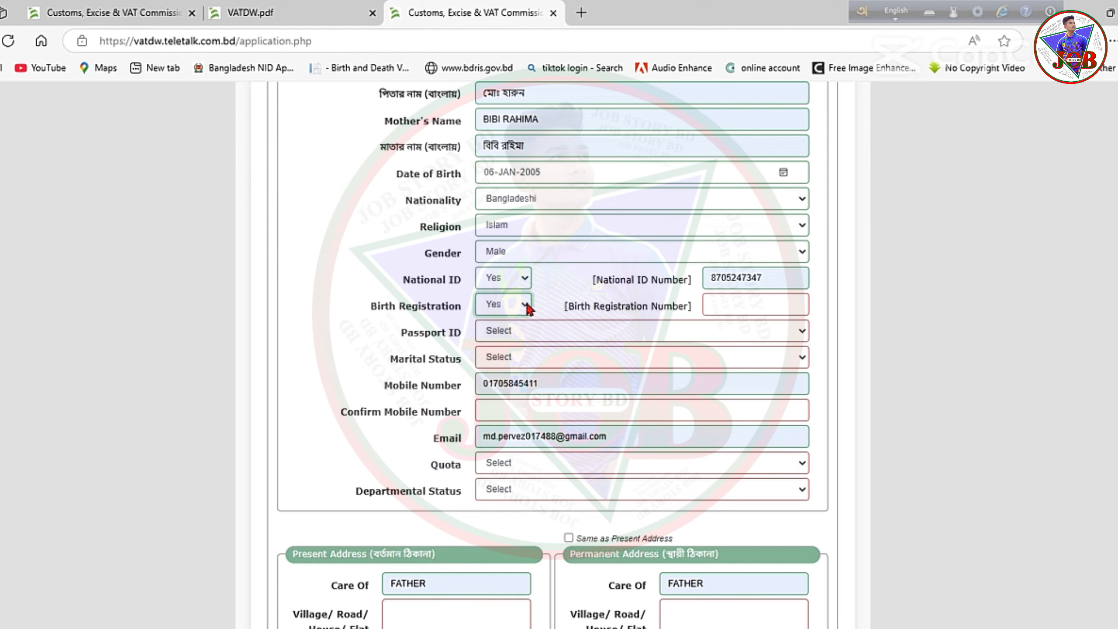
click(744, 304)
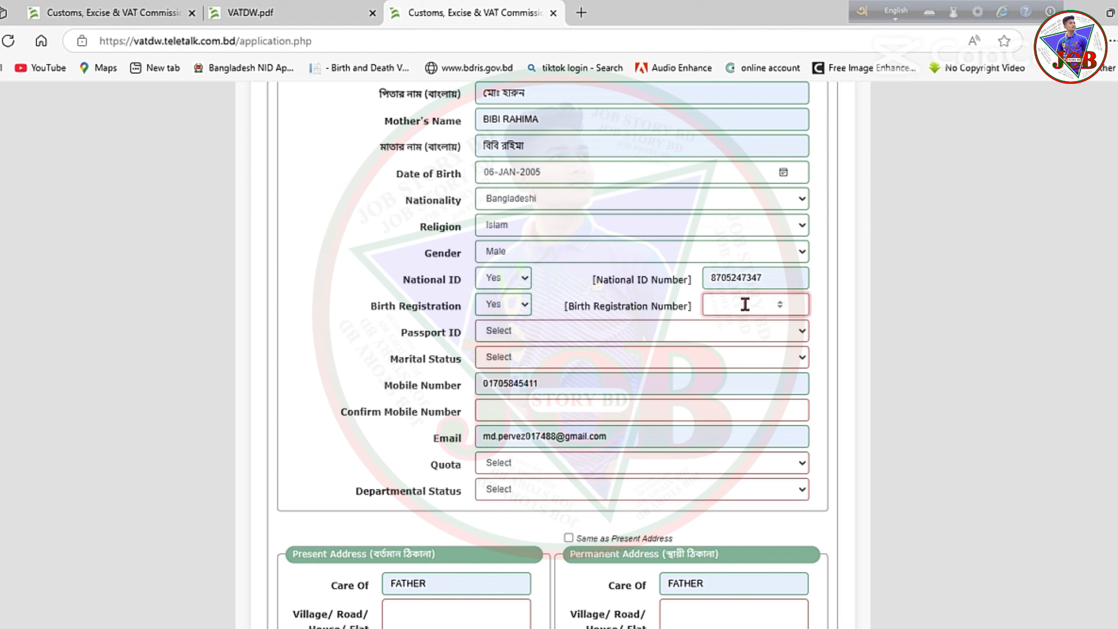
Set Passport ID to No, marital status to Single, and retype the mobile number to confirm.
click(524, 331)
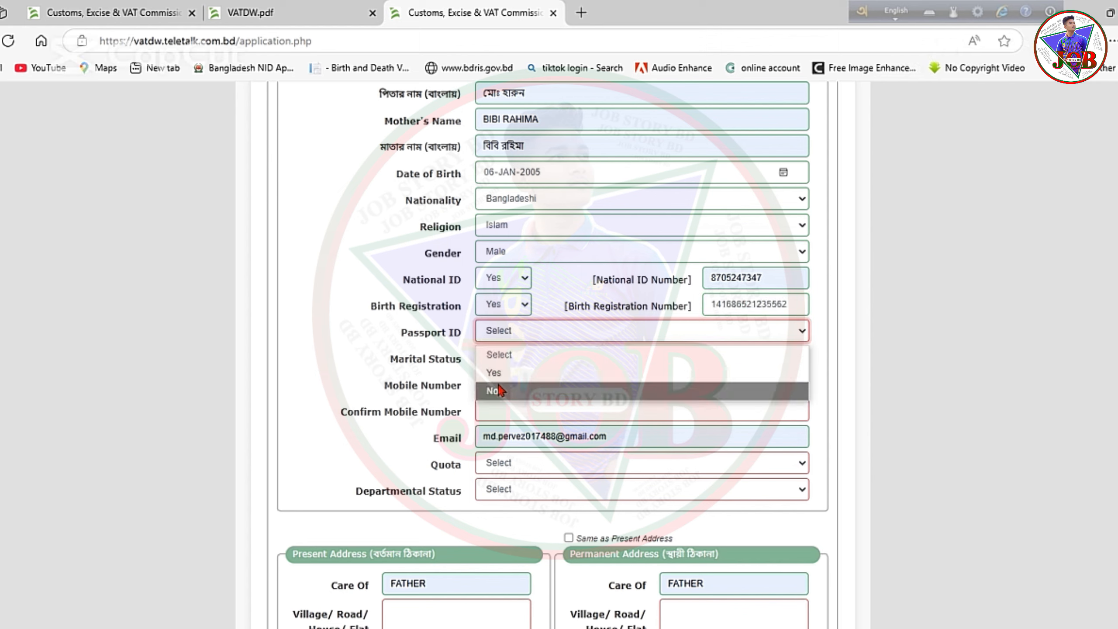
click(497, 391)
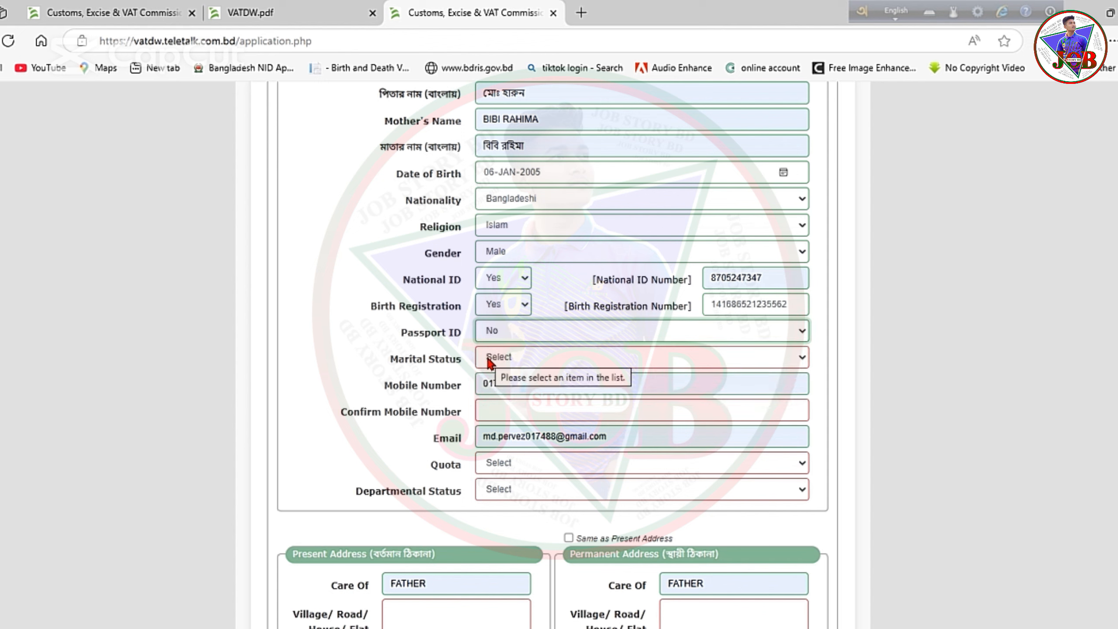
click(509, 359)
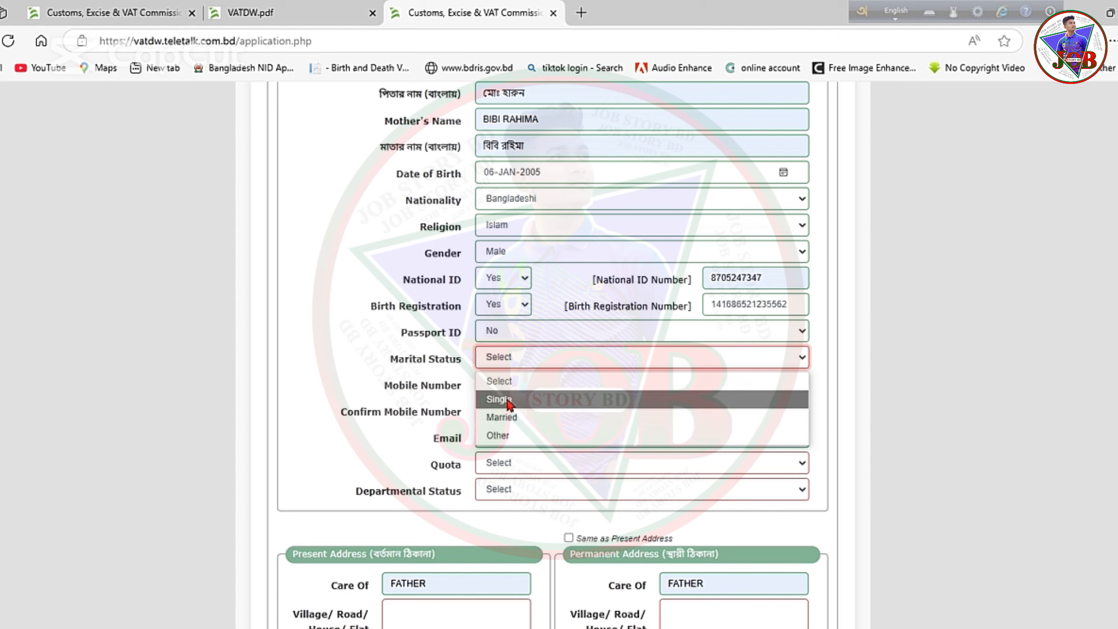
click(499, 399)
key(Tab)
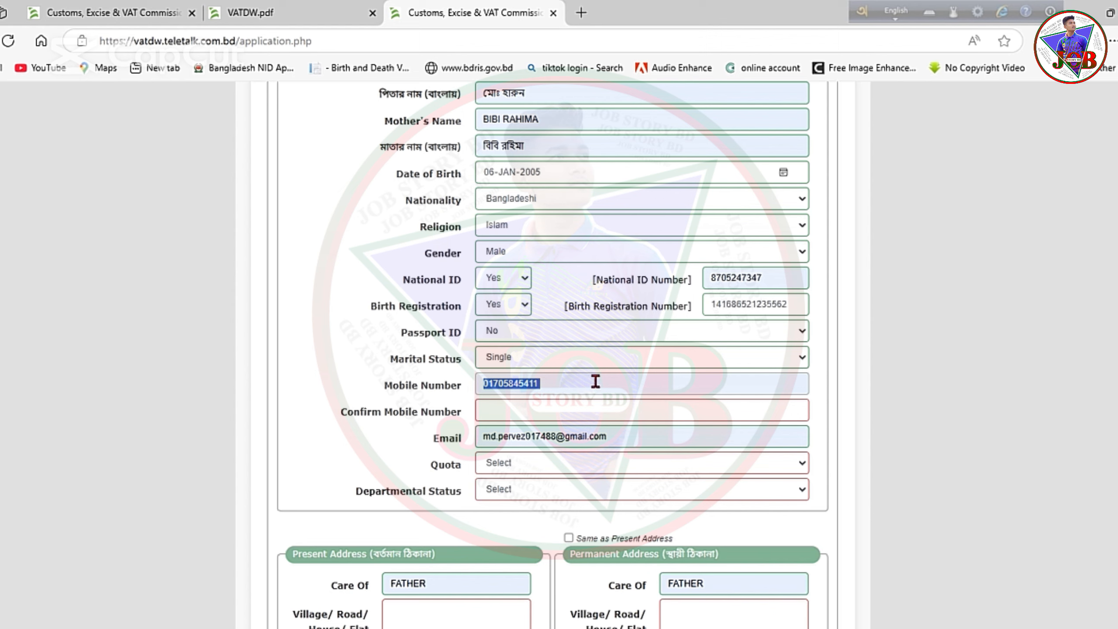
click(553, 409)
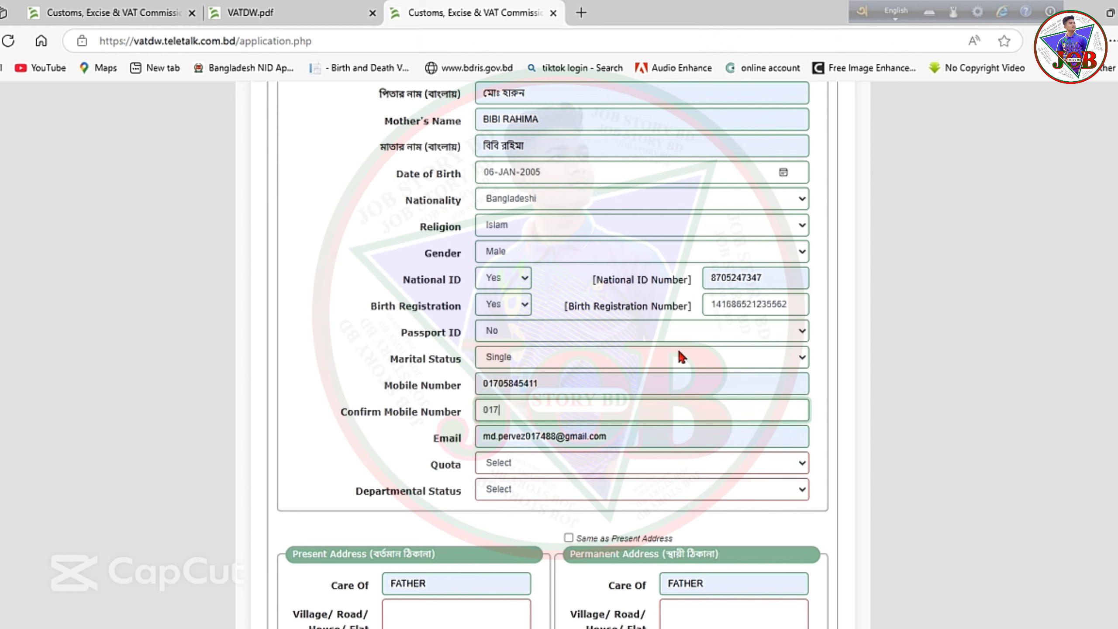
click(860, 302)
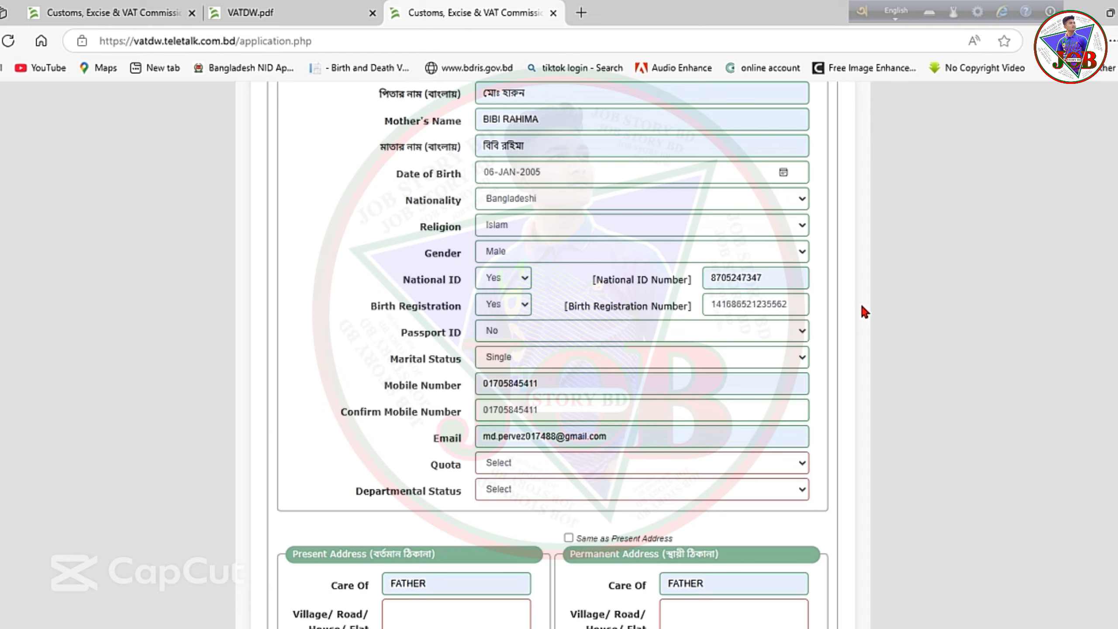
Choose Not Applicable in both the Quota and Departmental Status dropdowns.
scroll(862, 307, down, 4)
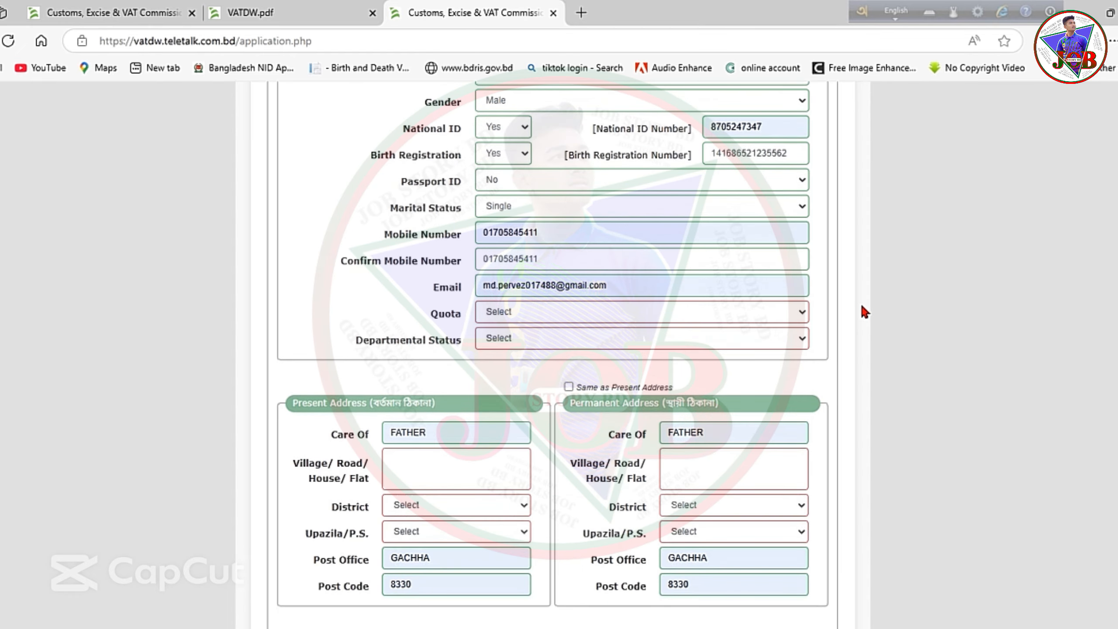
scroll(863, 307, down, 3)
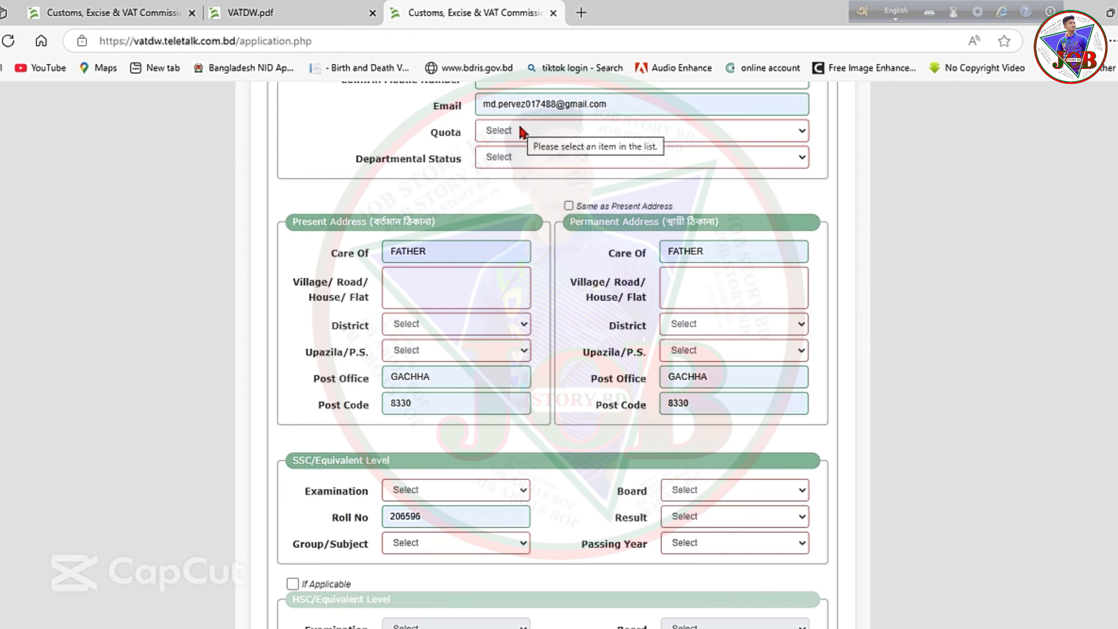
click(520, 127)
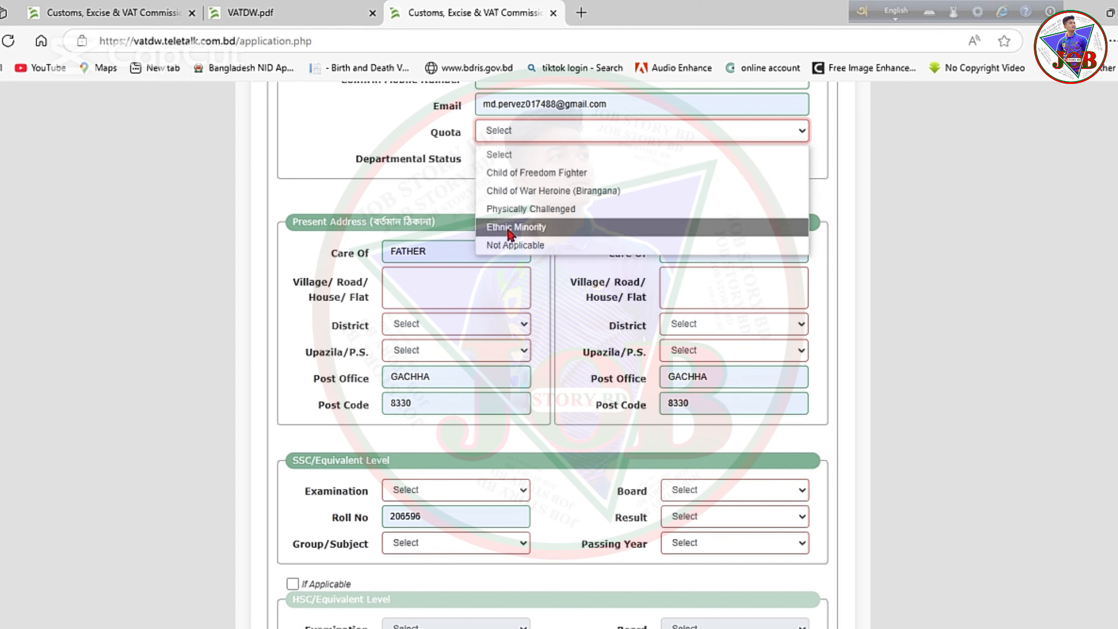
click(511, 246)
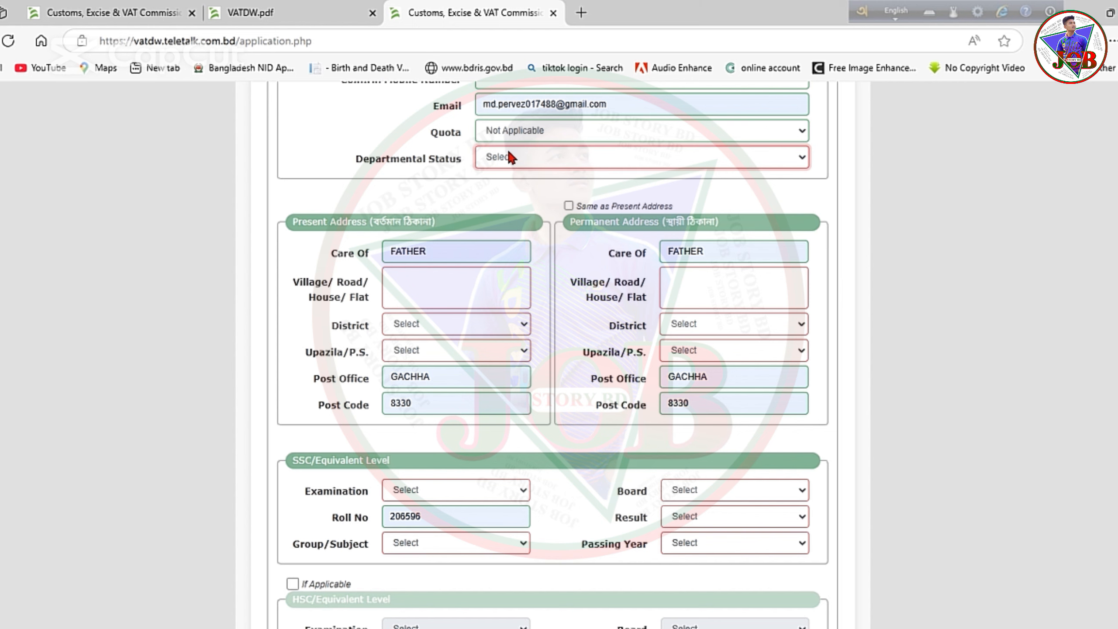
click(803, 157)
click(528, 271)
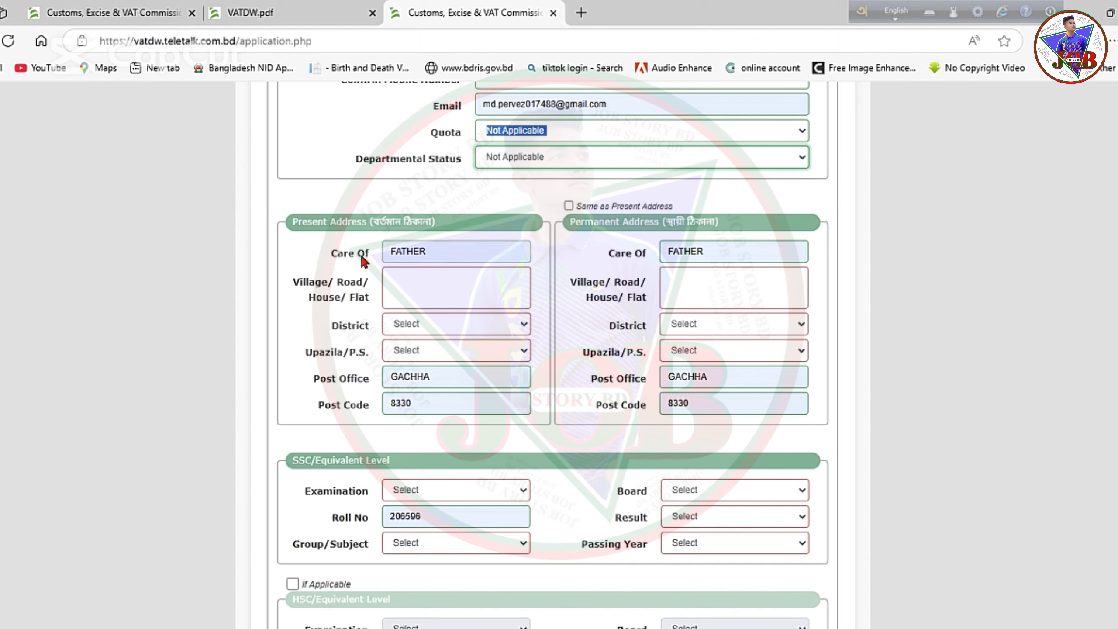
Enter DHAKA as the present village/road address.
click(429, 271)
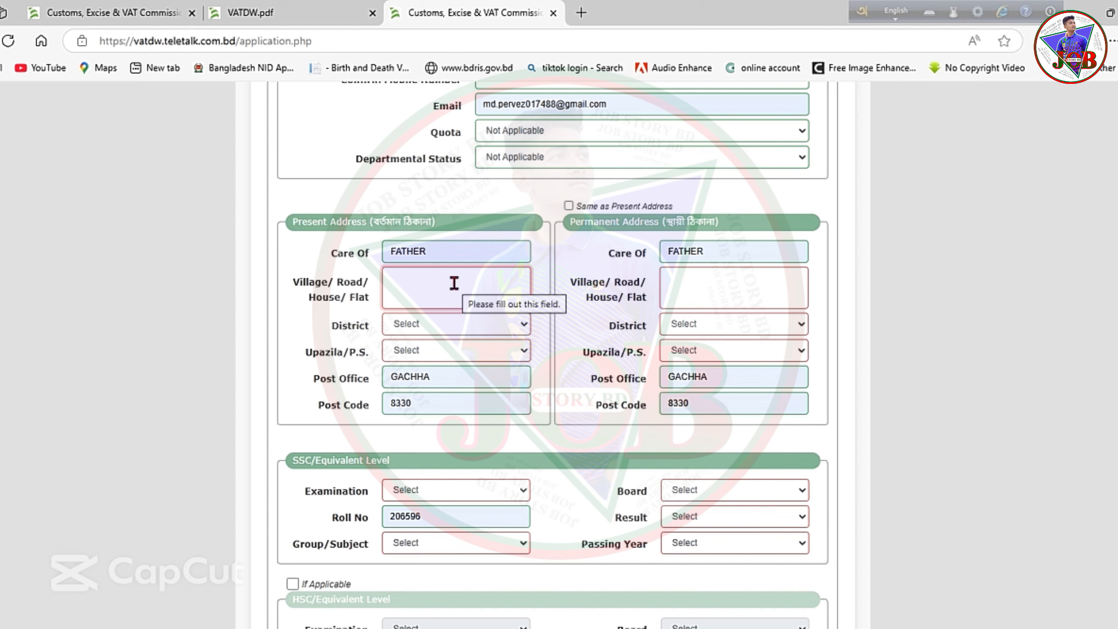
text(DH)
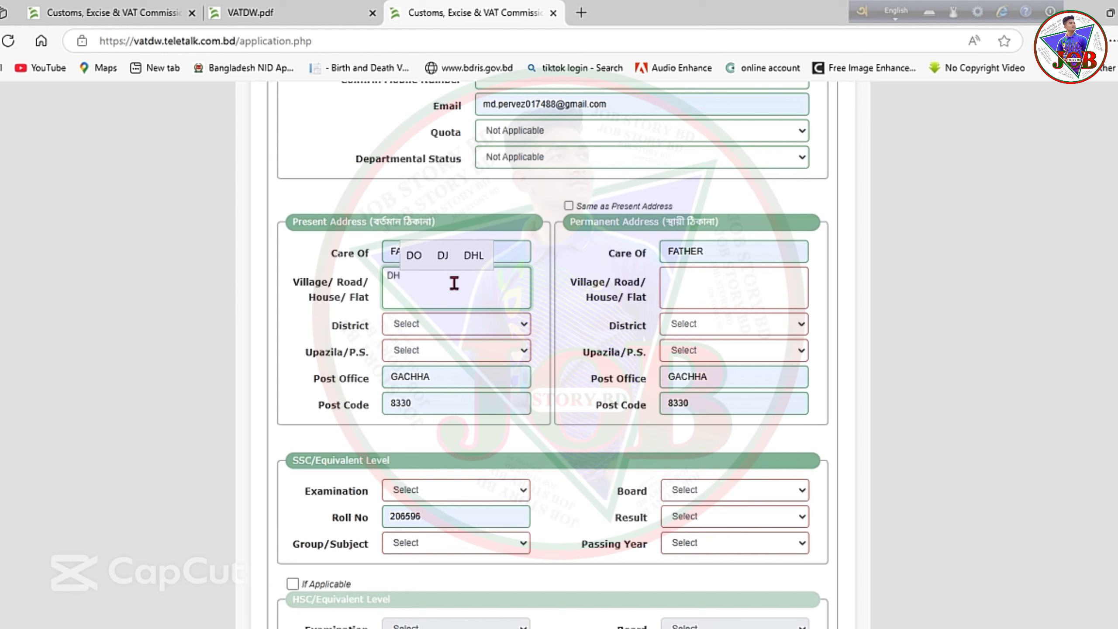
text(KA)
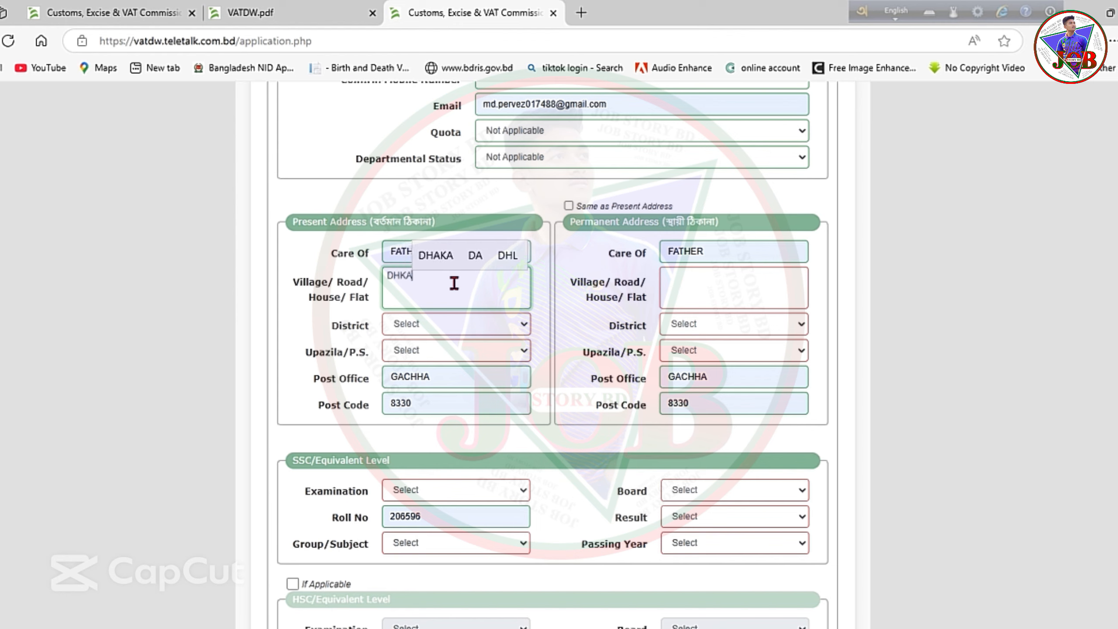
key(BackSpace)
key(BackSpace)
text(AKA)
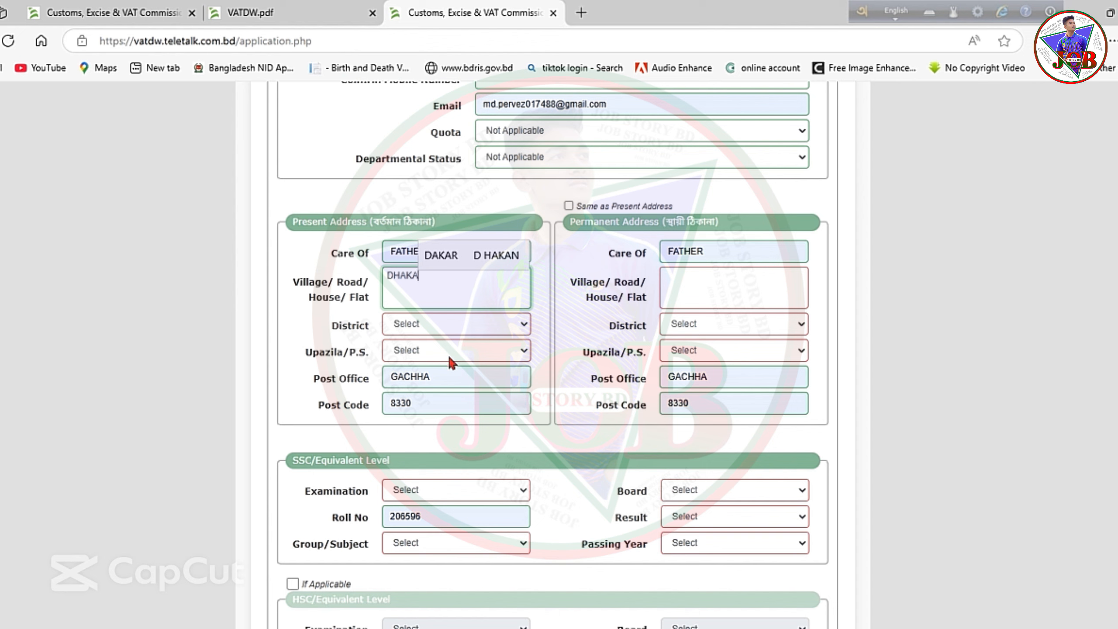
Set present district Dhaka and upazila Gulshan, and tick Same as Present Address.
click(416, 328)
click(416, 328)
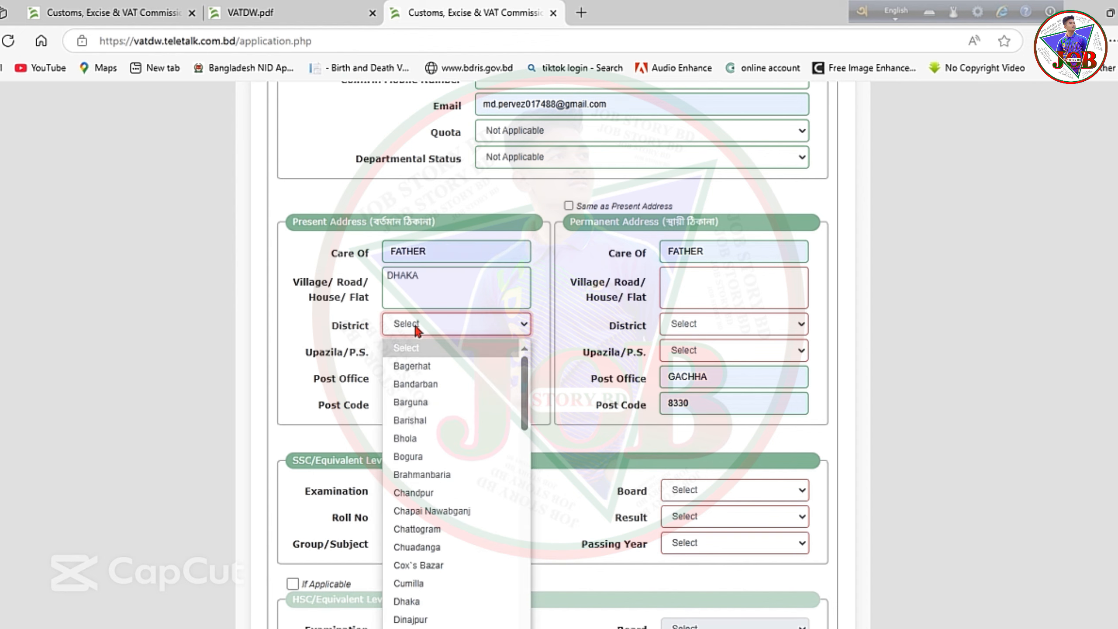
click(416, 601)
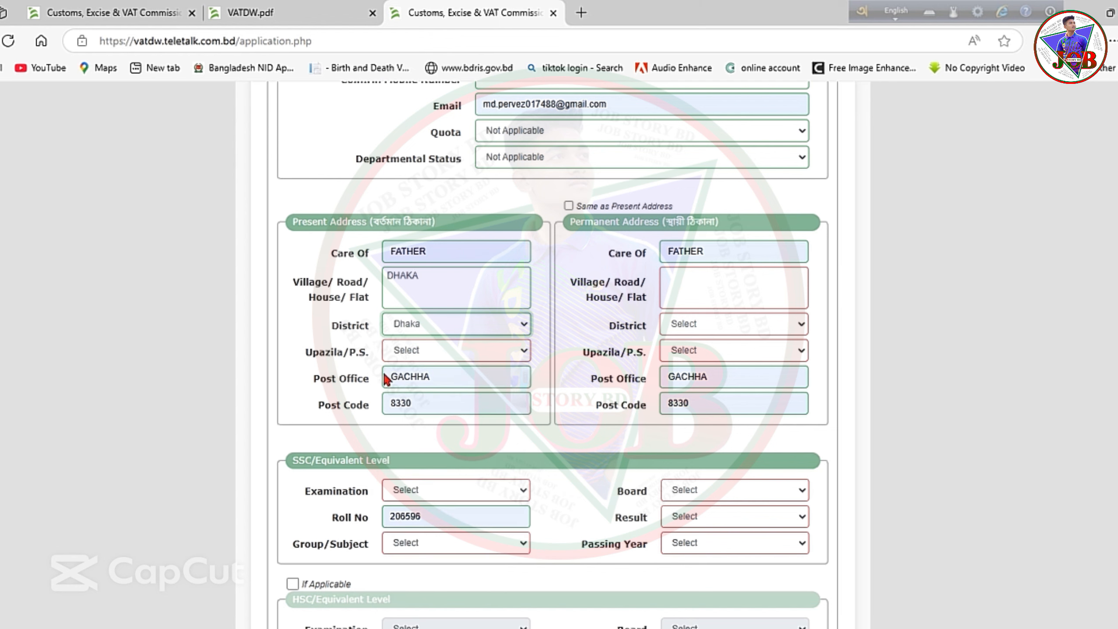
click(412, 351)
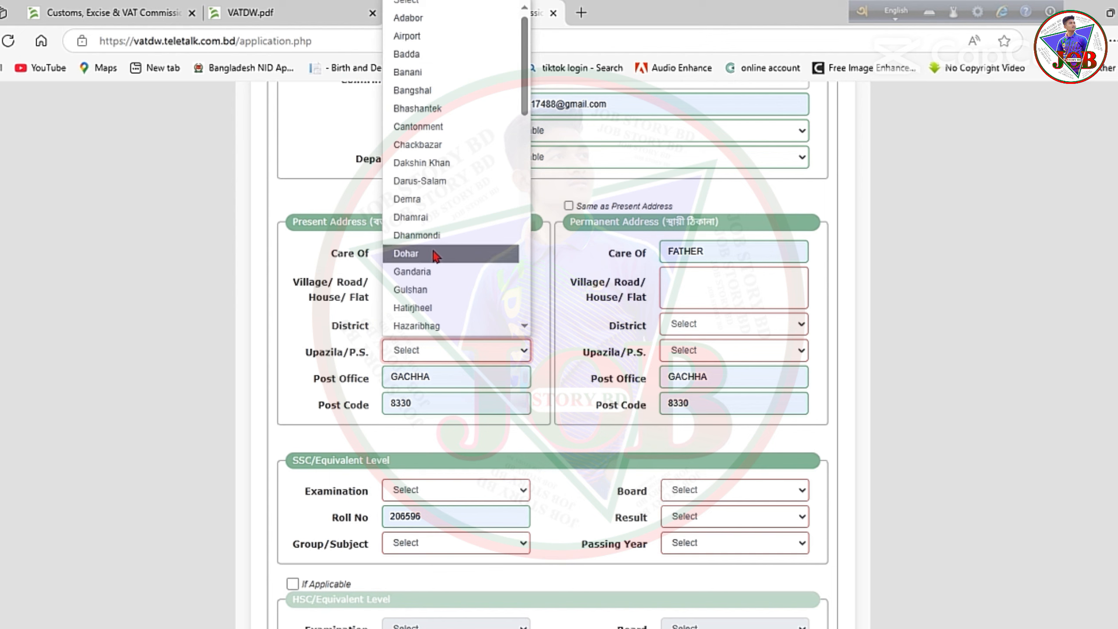
click(424, 288)
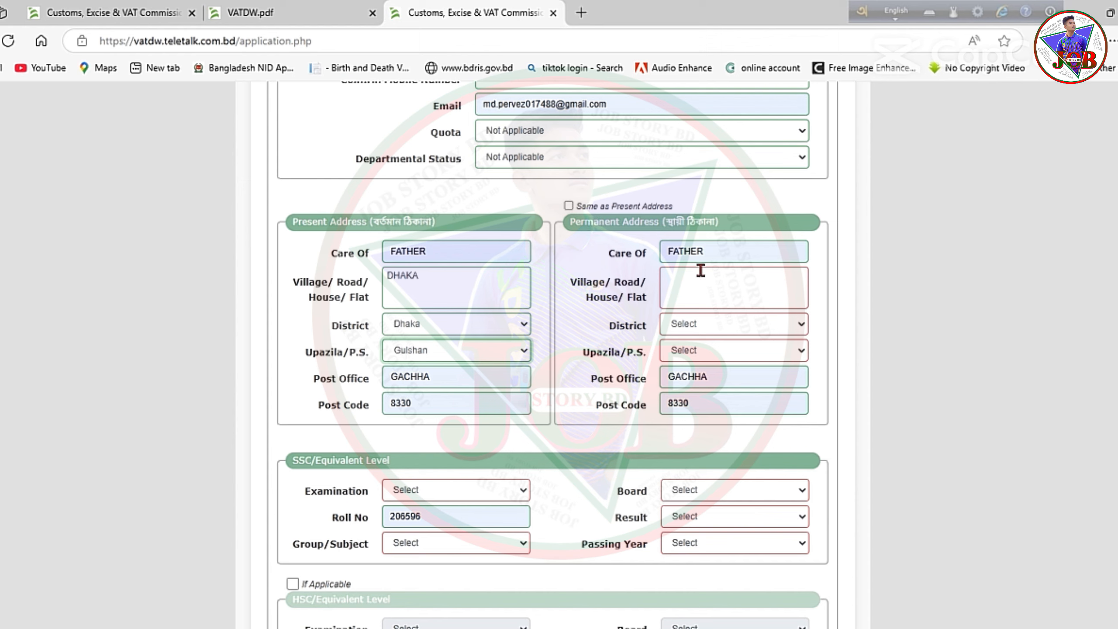
click(568, 206)
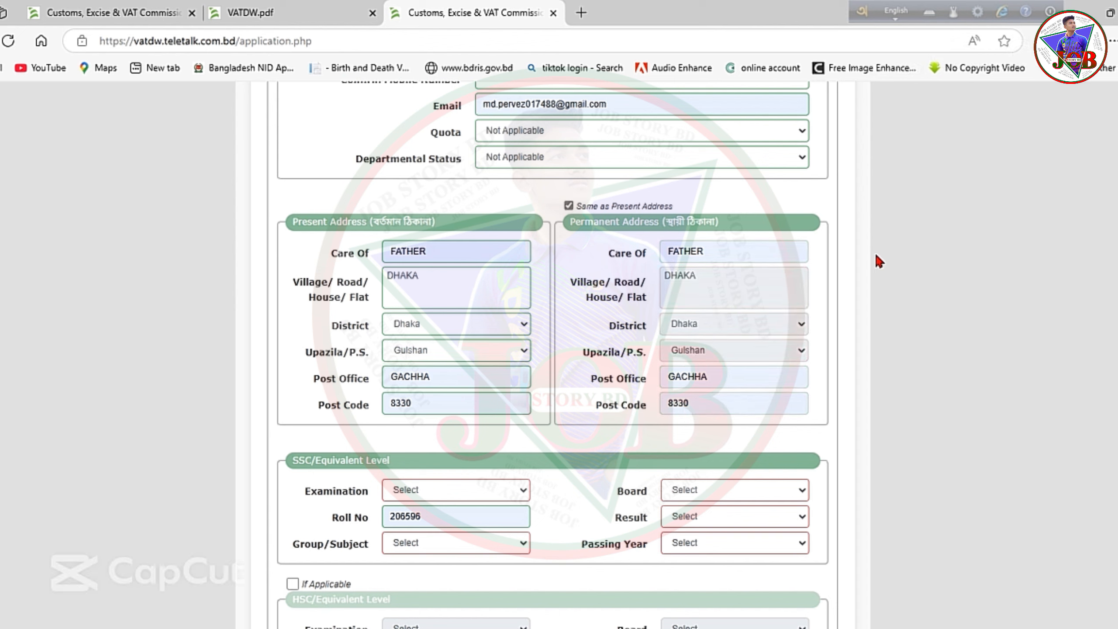
scroll(867, 257, down, 1)
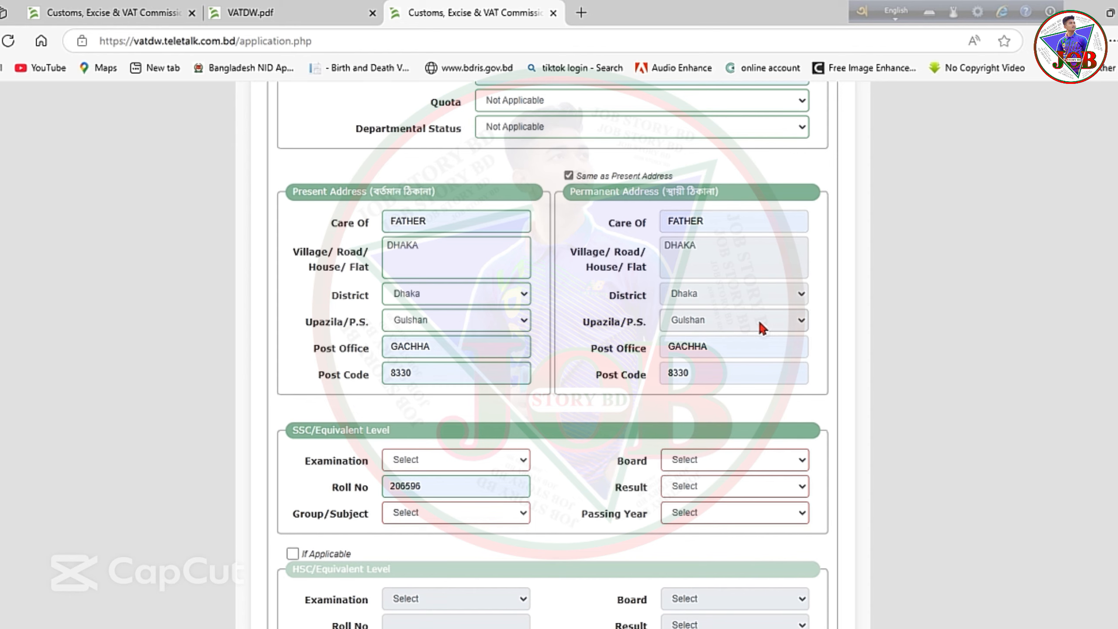
Choose S.S.C as the examination, enter the roll number, and set the board to Dhaka.
scroll(868, 289, down, 5)
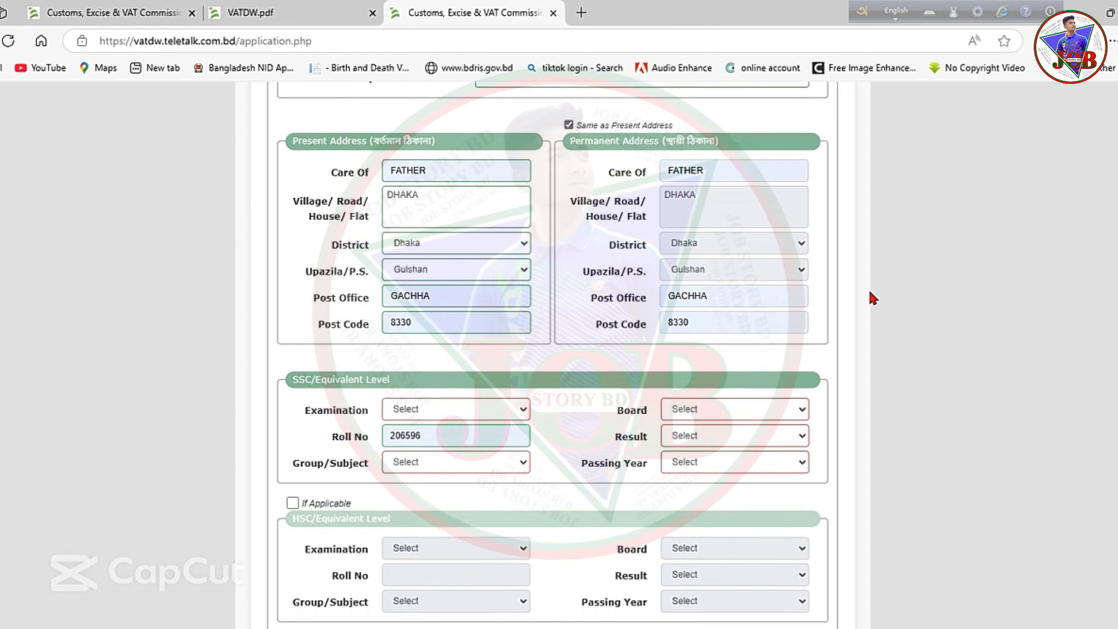
scroll(449, 330, down, 1)
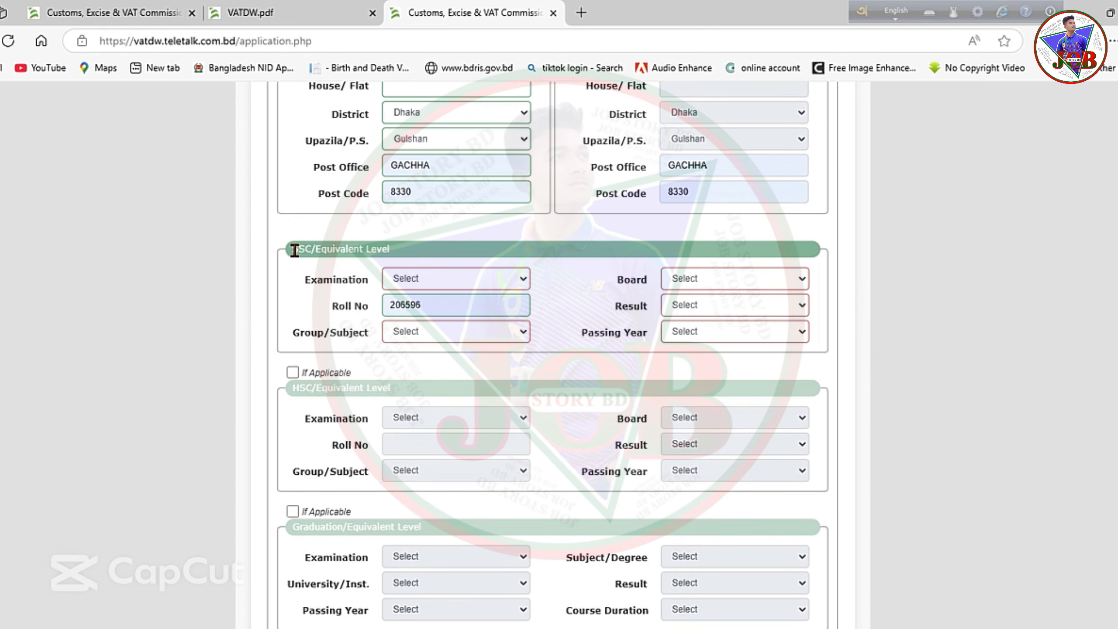
click(415, 278)
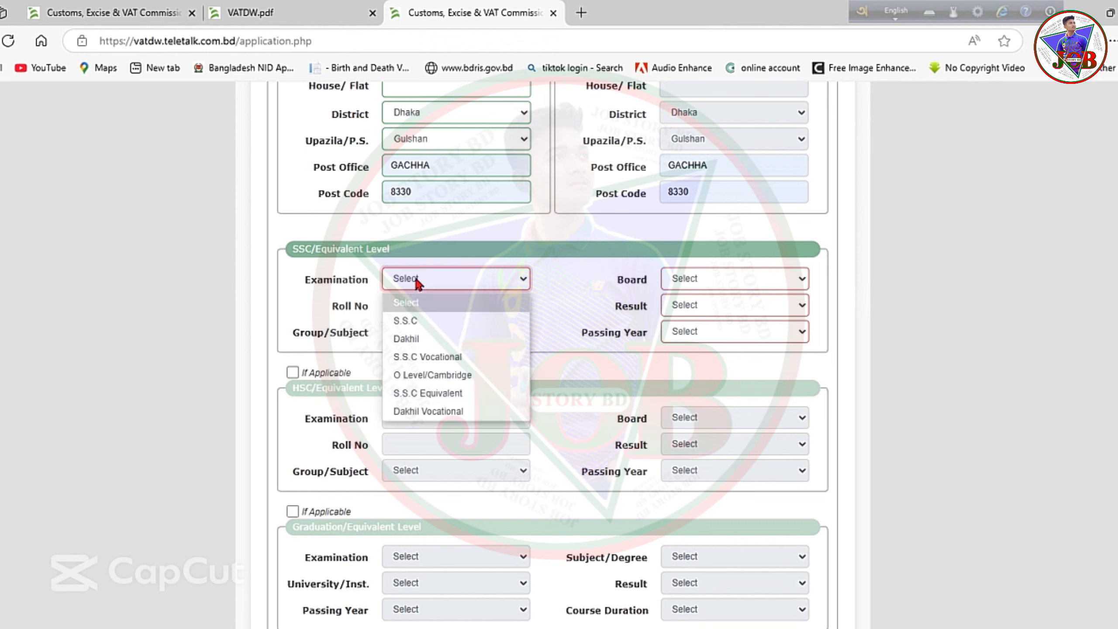
click(407, 320)
click(414, 308)
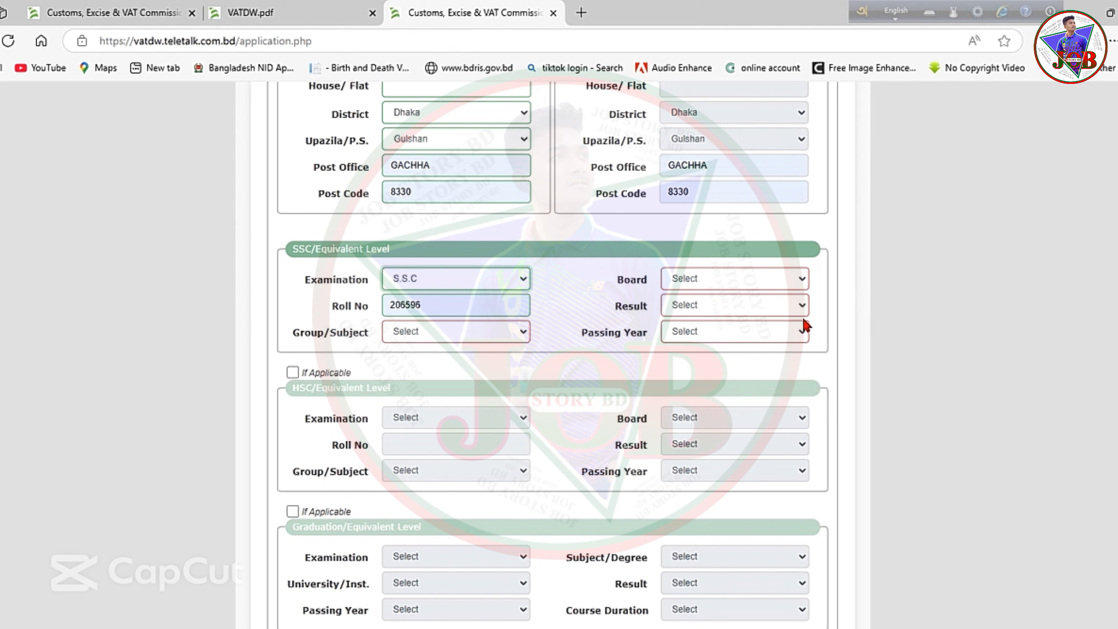
click(477, 281)
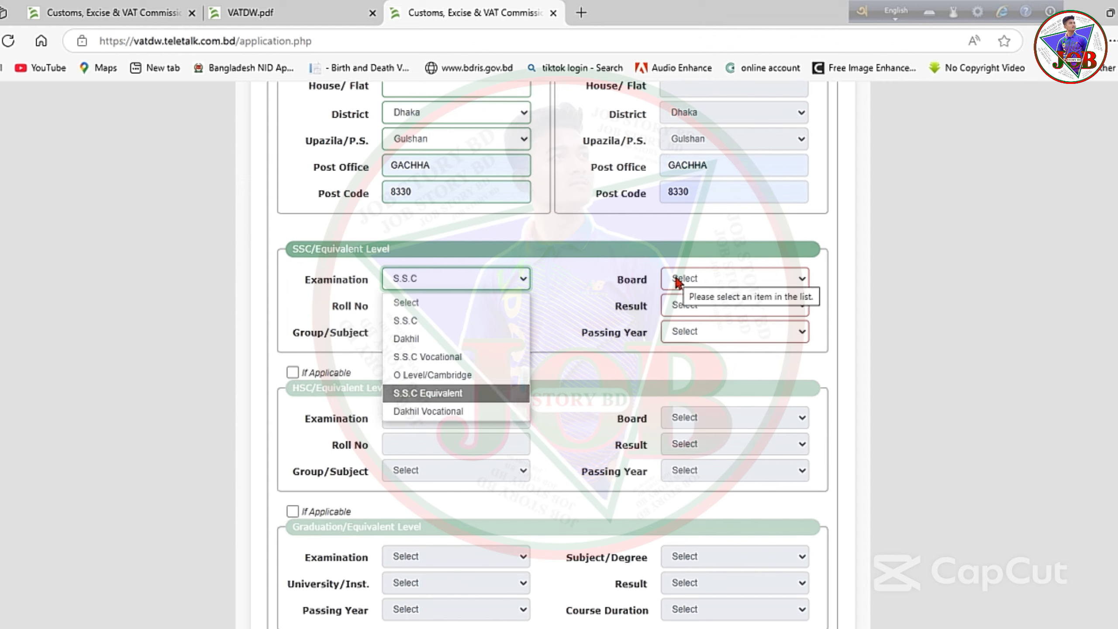
click(488, 281)
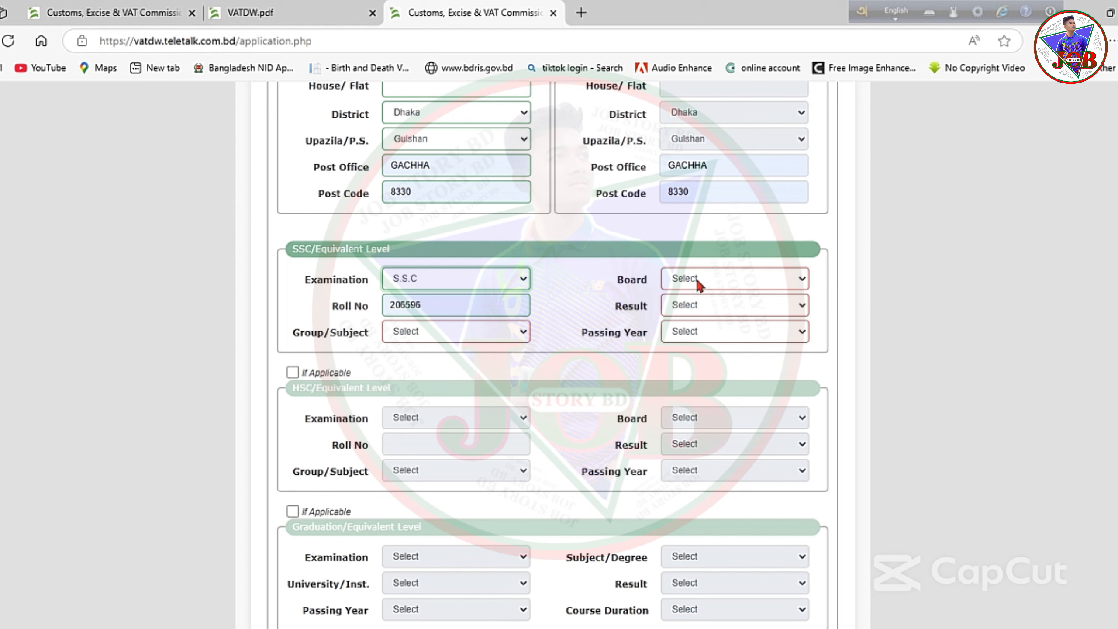
click(797, 286)
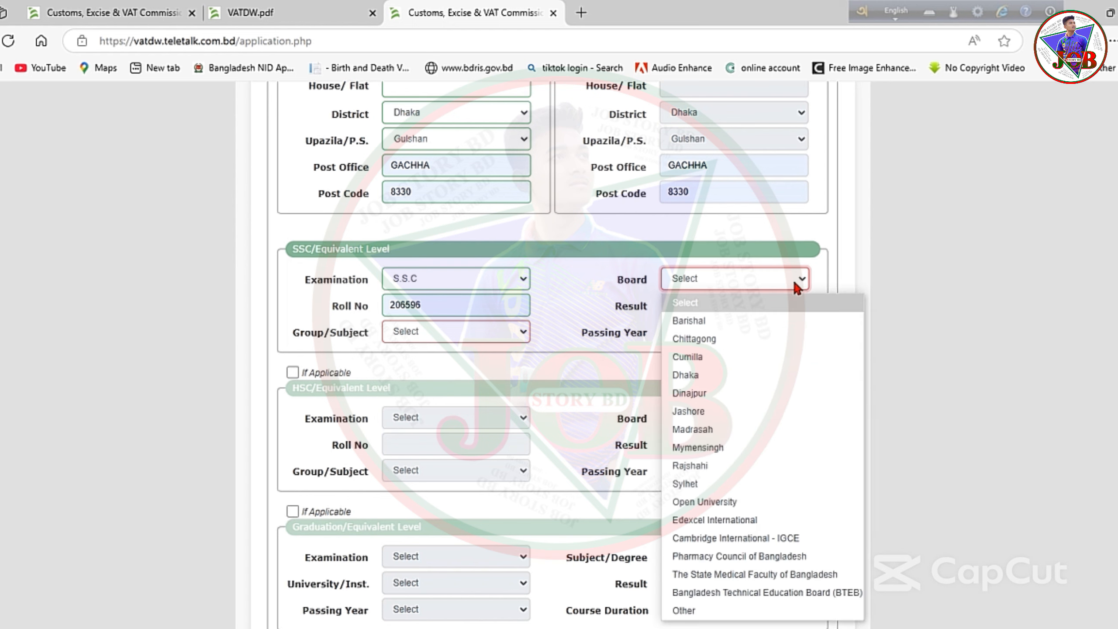
click(706, 377)
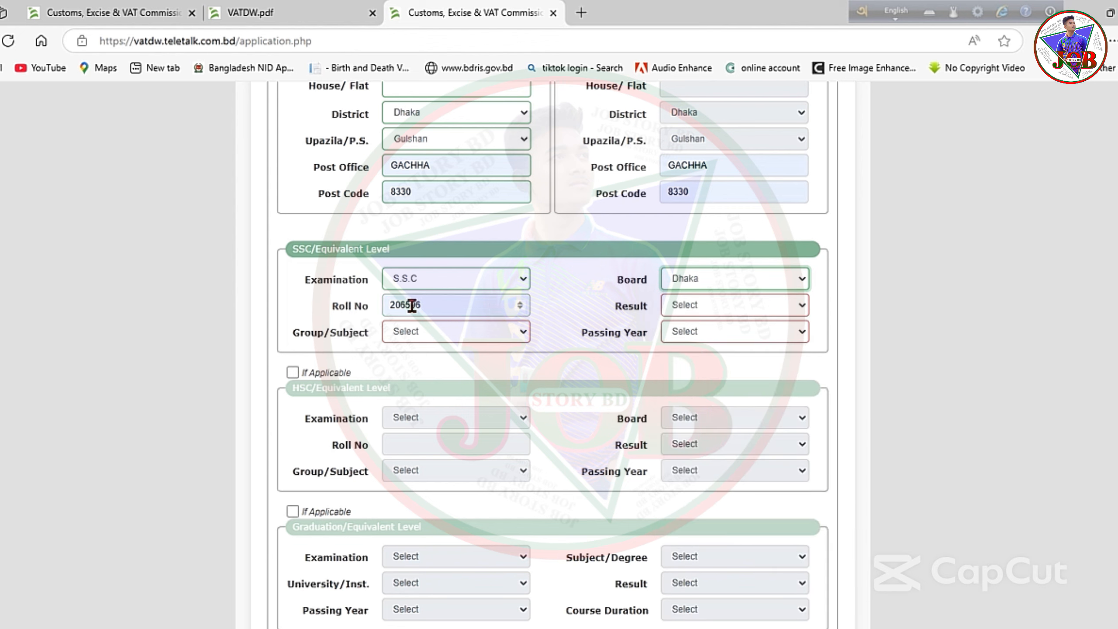
Set the SSC result to GPA 4.95 out of 5, group Science, passing year 2019.
click(678, 305)
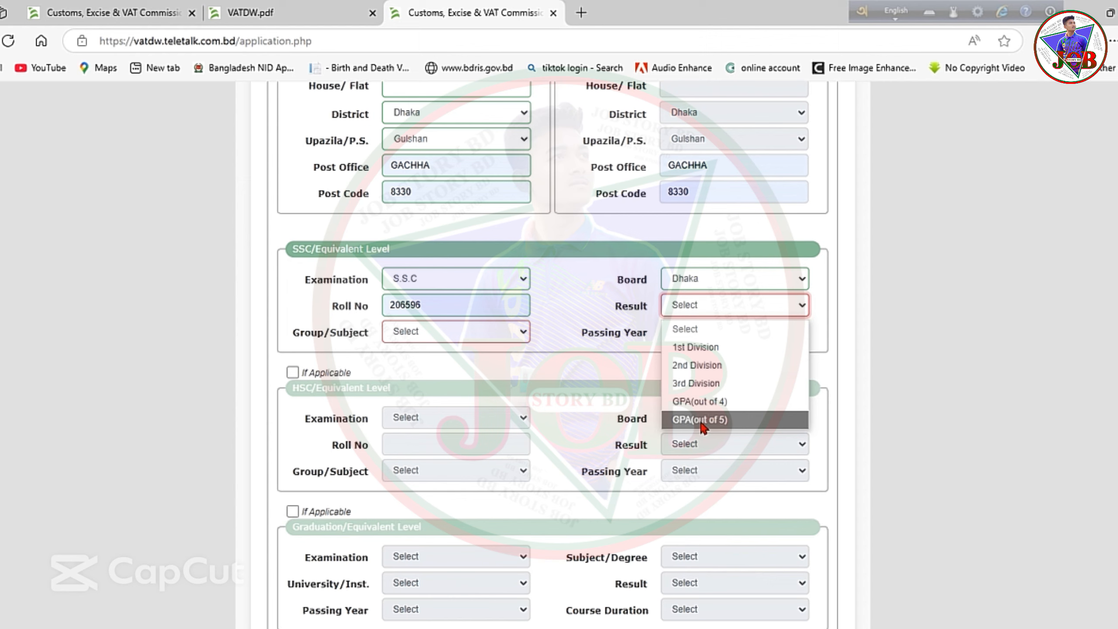
click(721, 419)
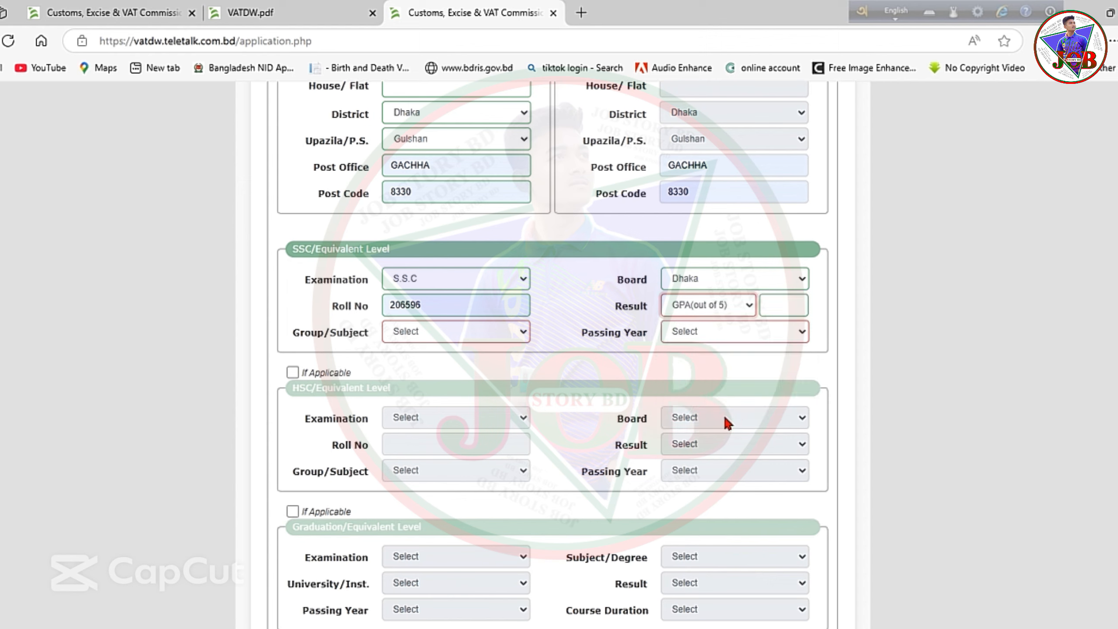
click(776, 306)
text(4.95)
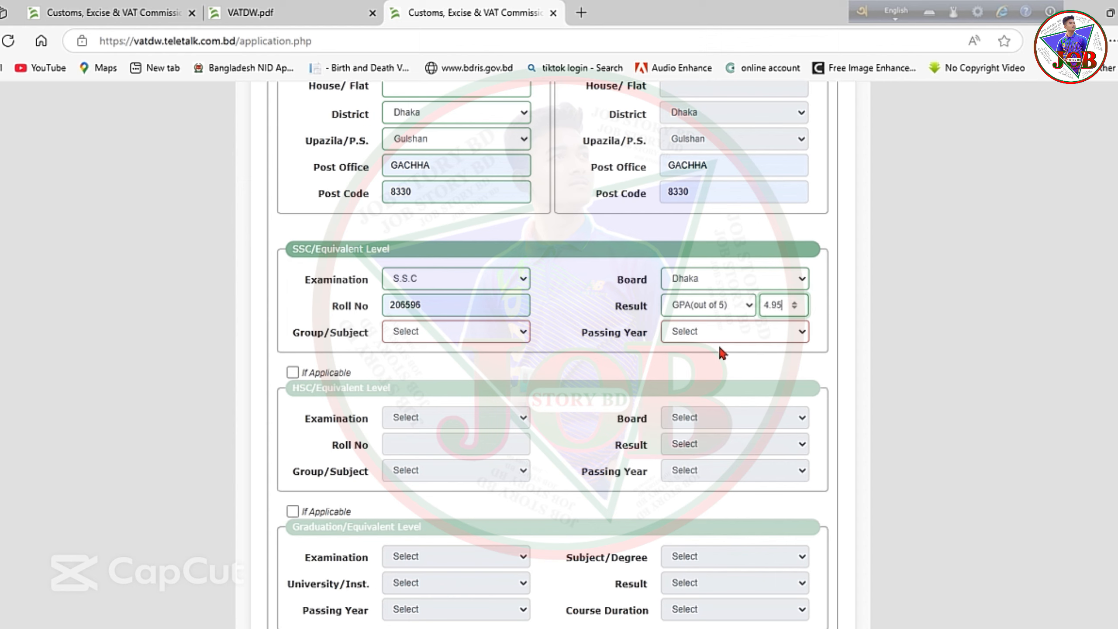
click(409, 337)
click(410, 337)
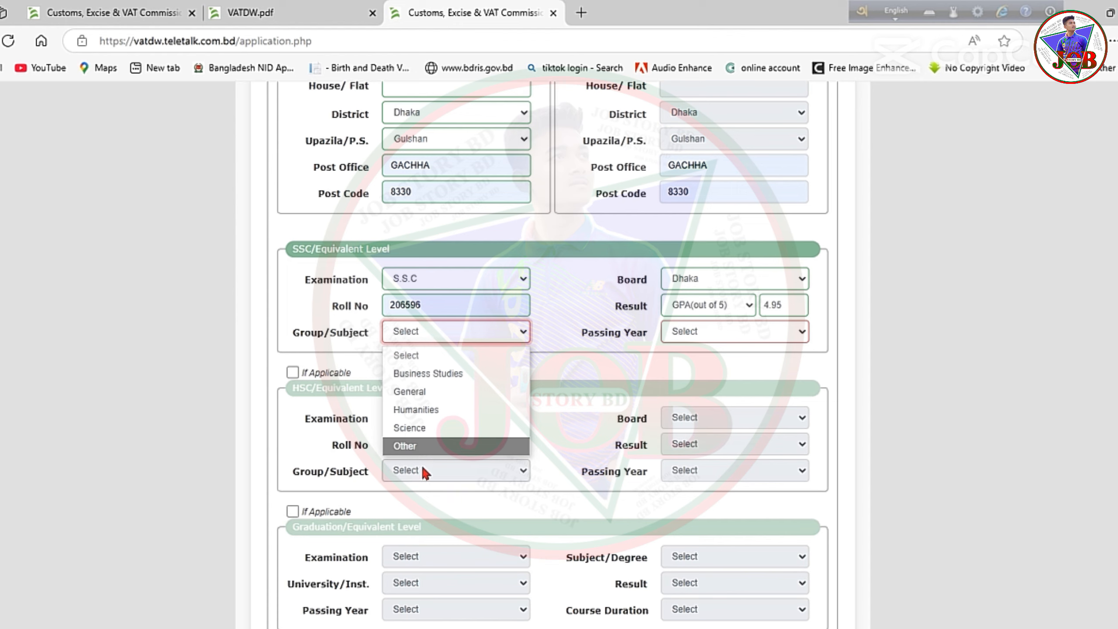
click(426, 429)
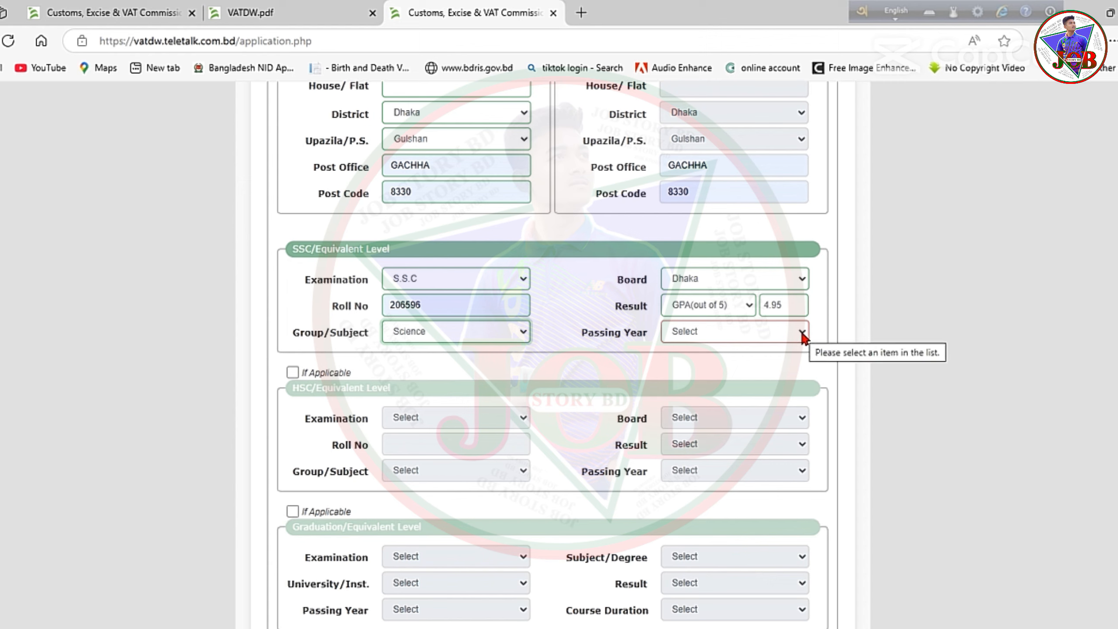
click(724, 328)
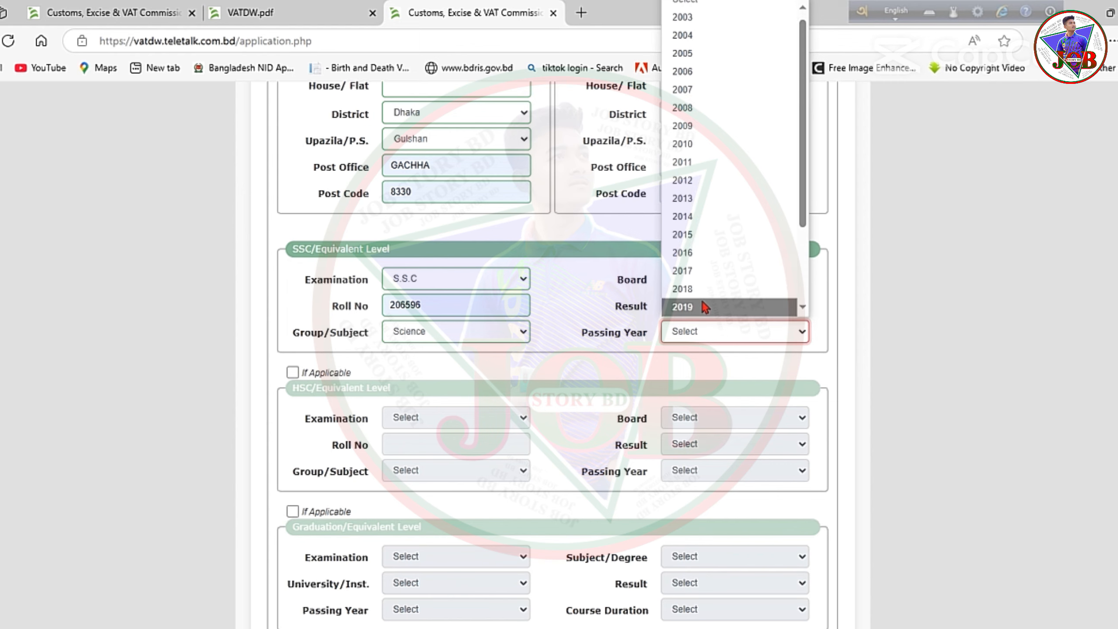
click(689, 307)
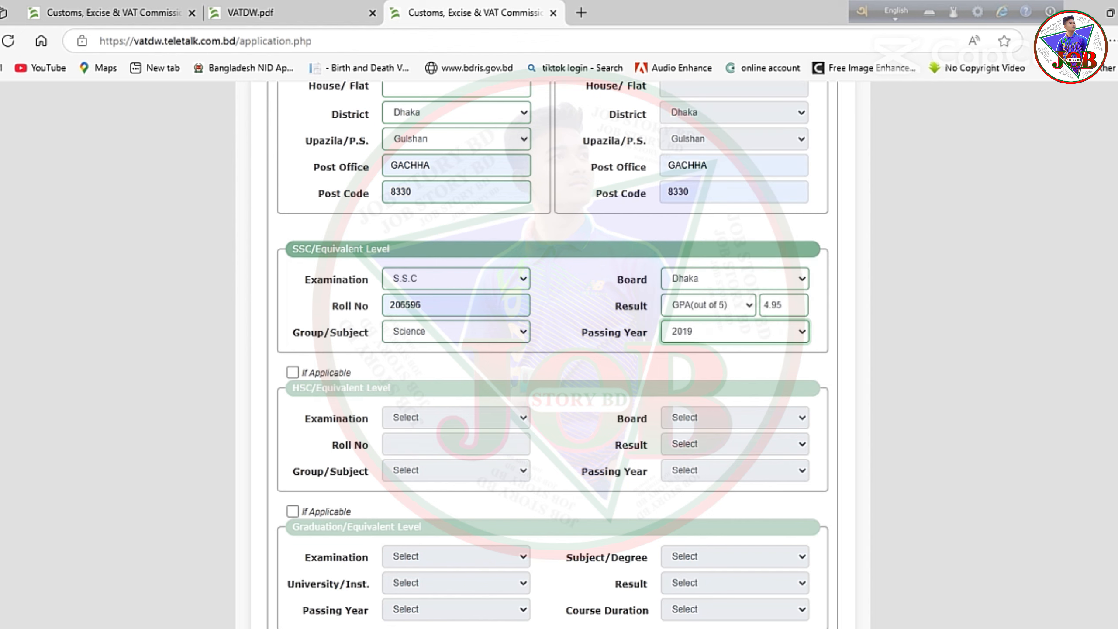
scroll(429, 218, down, 3)
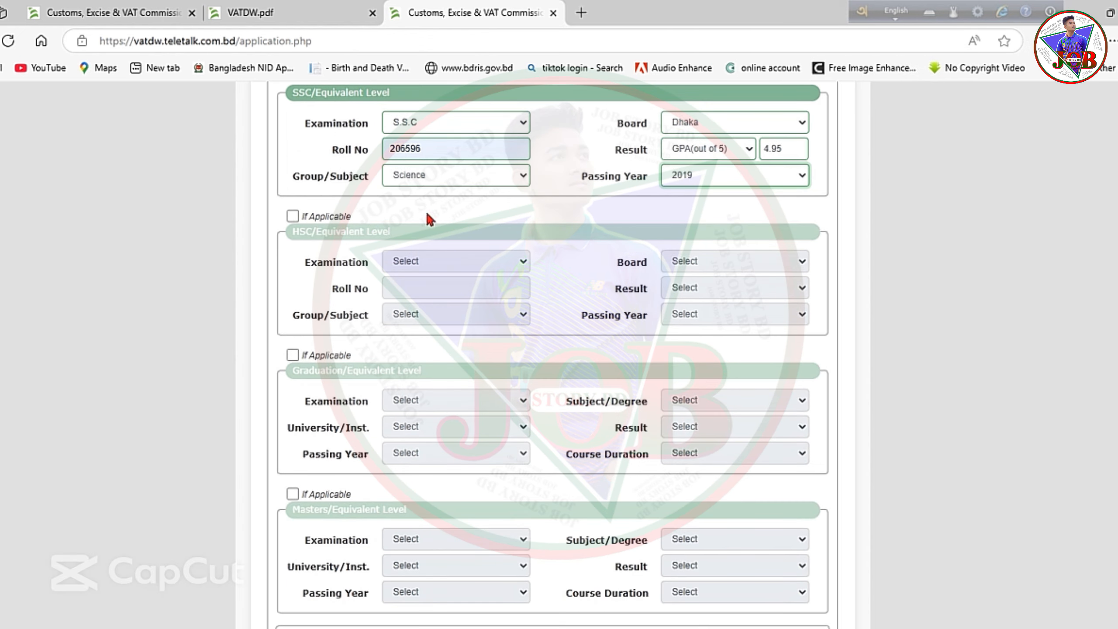
Mark HSC as applicable with exam H.S.C, Dhaka board and the saved roll number.
click(292, 216)
click(407, 261)
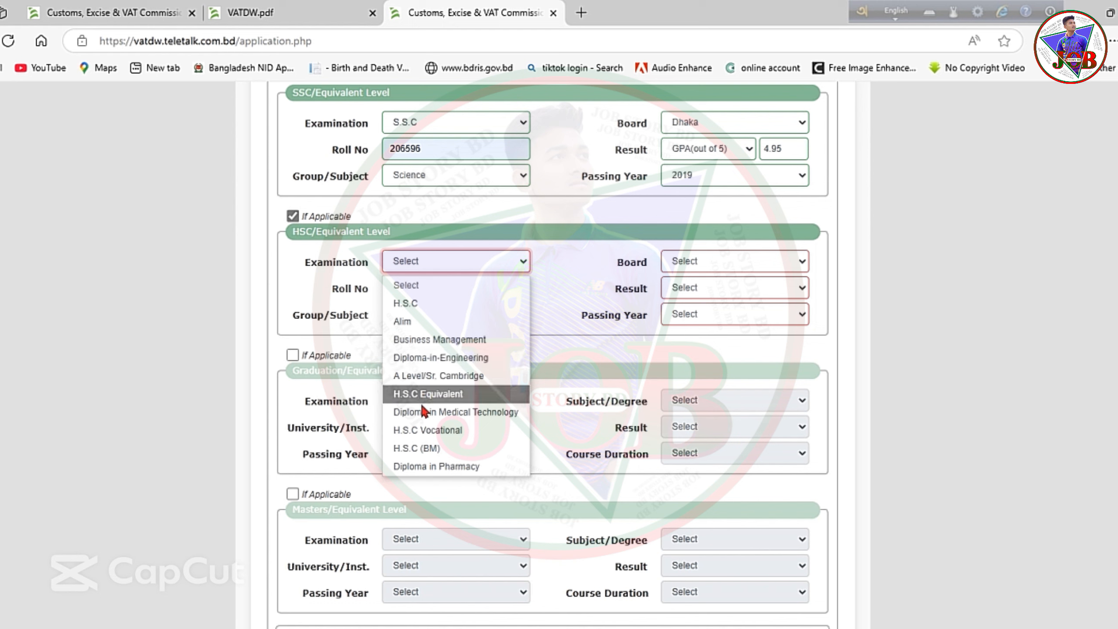
click(409, 303)
click(418, 314)
click(703, 263)
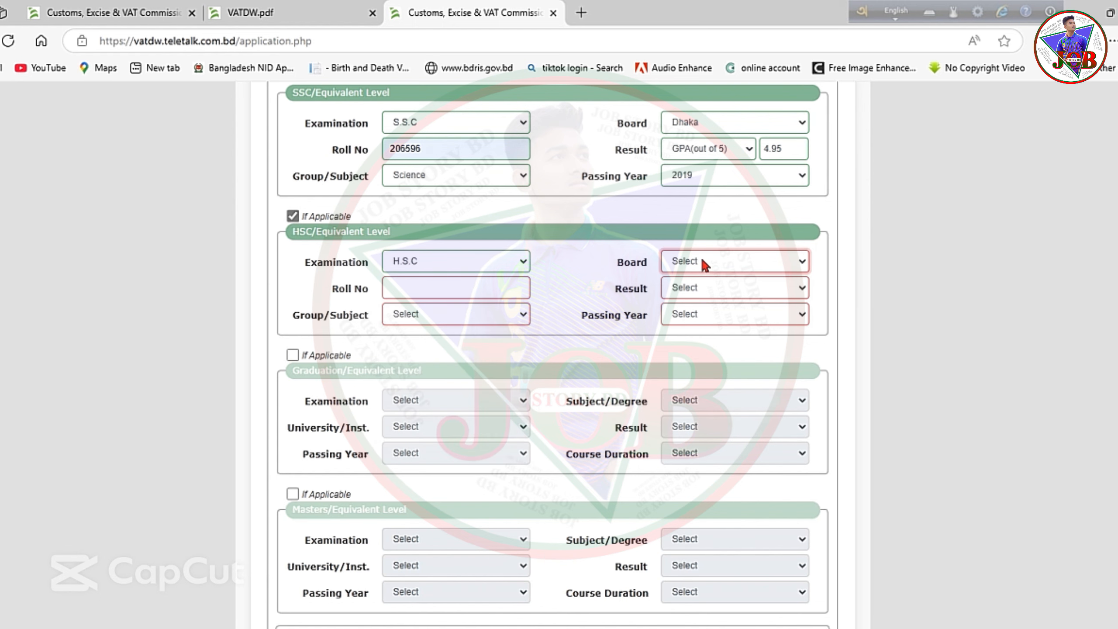
click(703, 262)
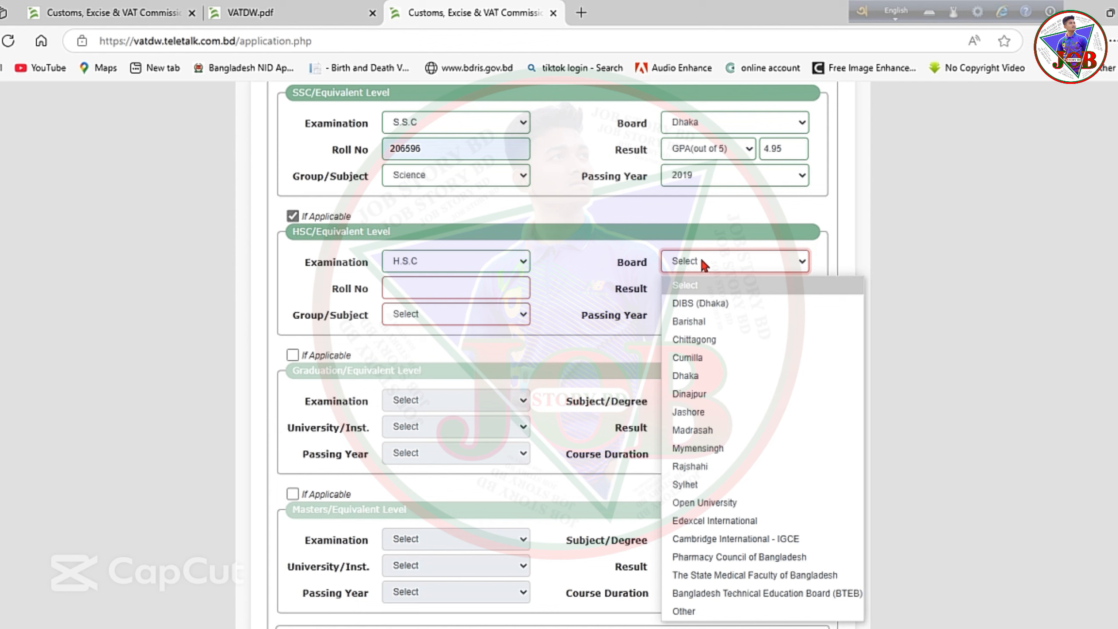
click(701, 377)
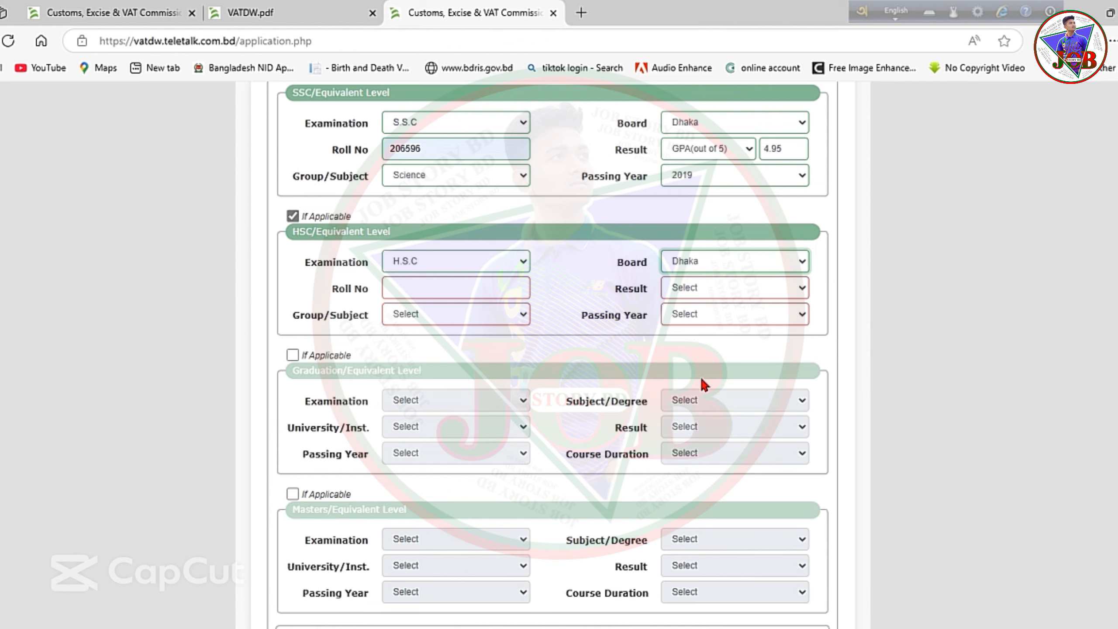
click(432, 287)
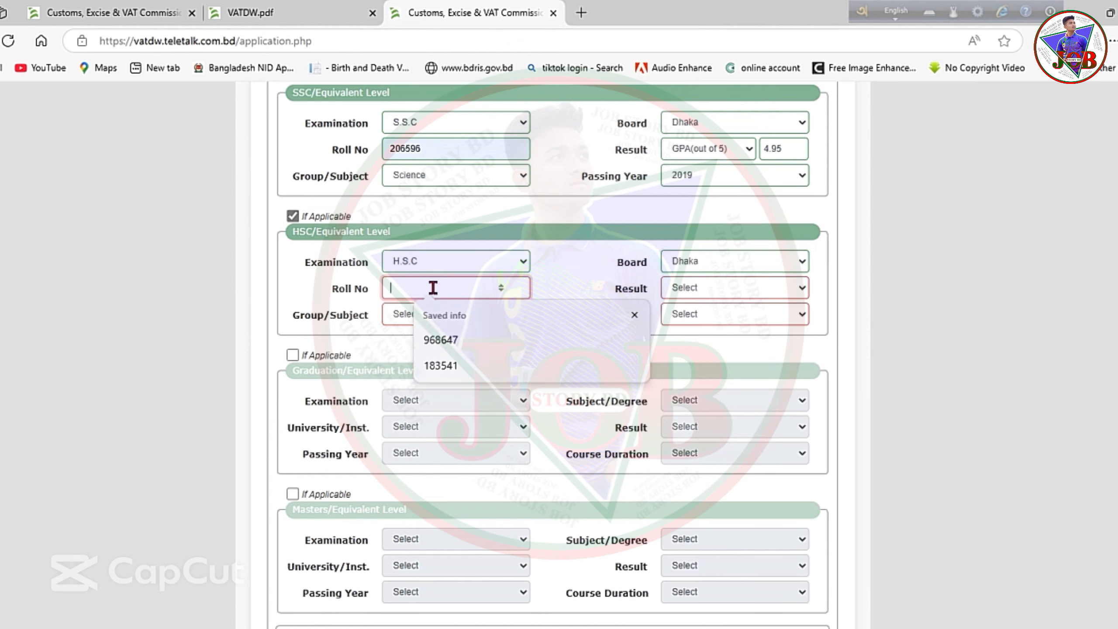
click(441, 340)
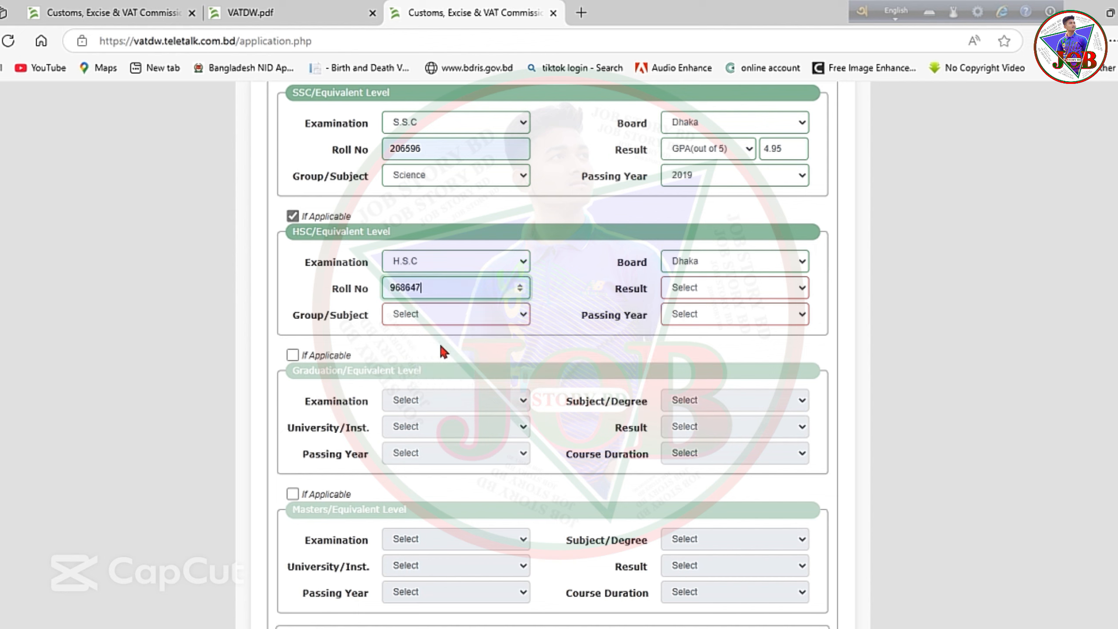
Set the HSC result to GPA(out of 5) with a GPA of 5.00.
click(687, 285)
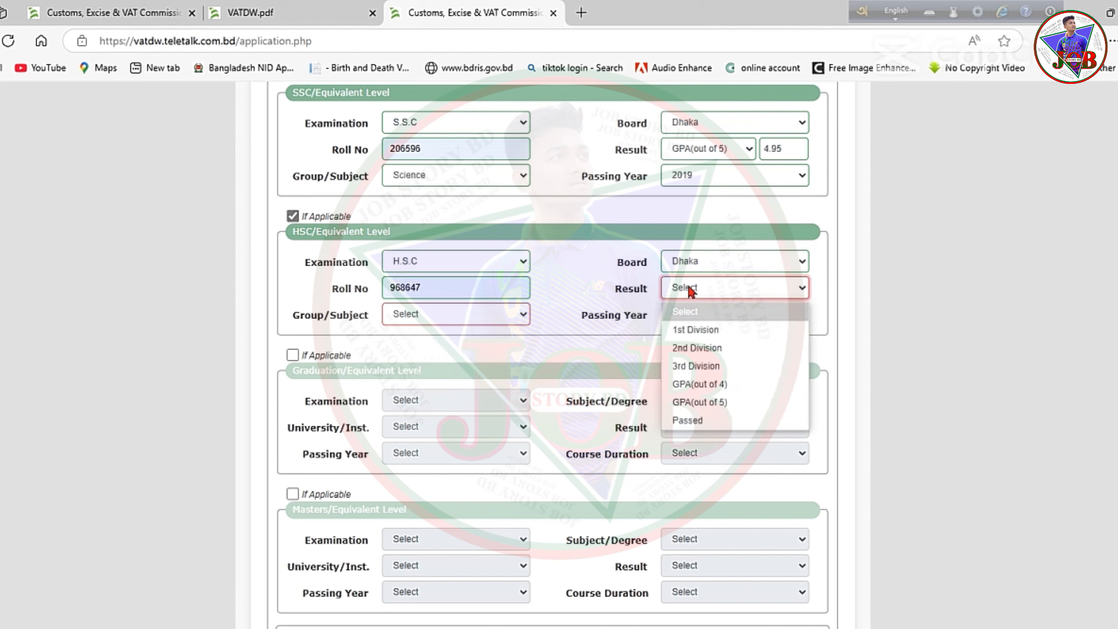
click(700, 403)
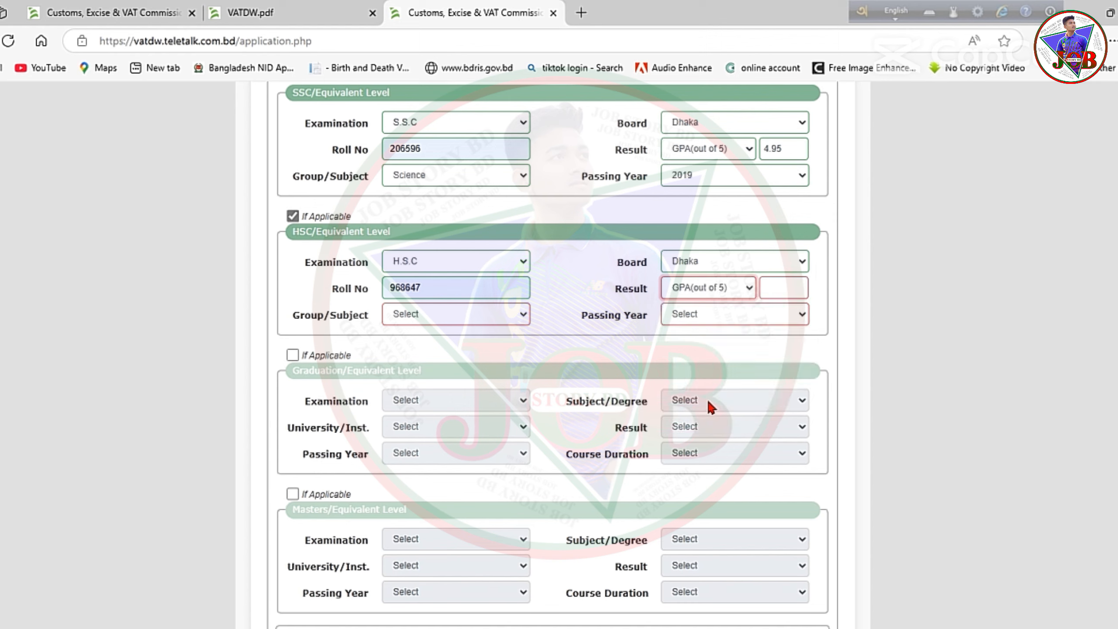
click(784, 288)
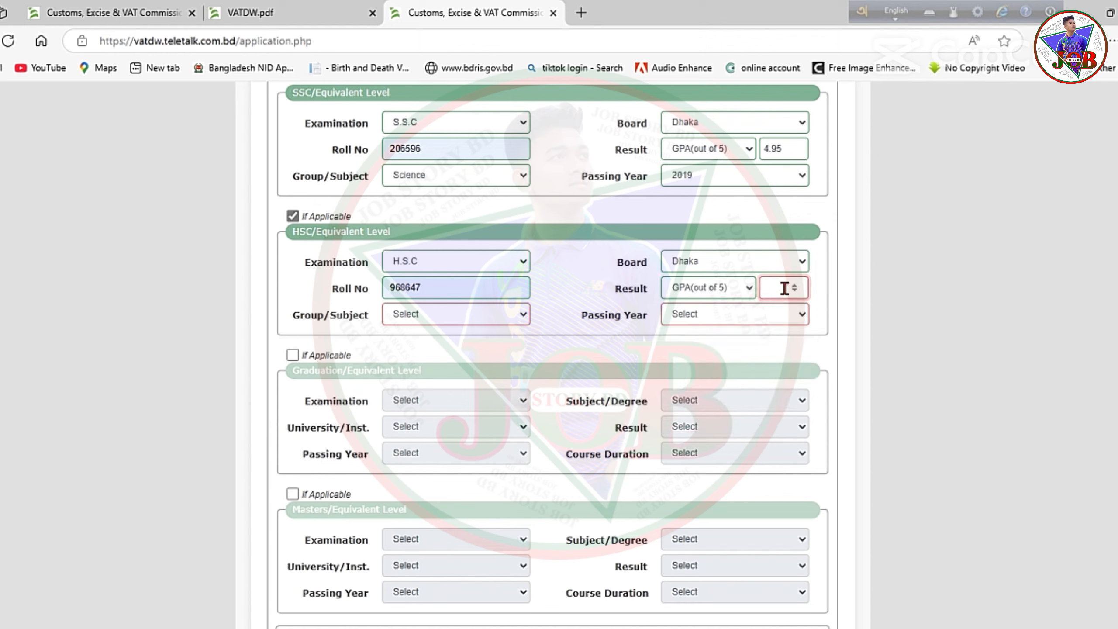
text(0)
key(BackSpace)
text(5)
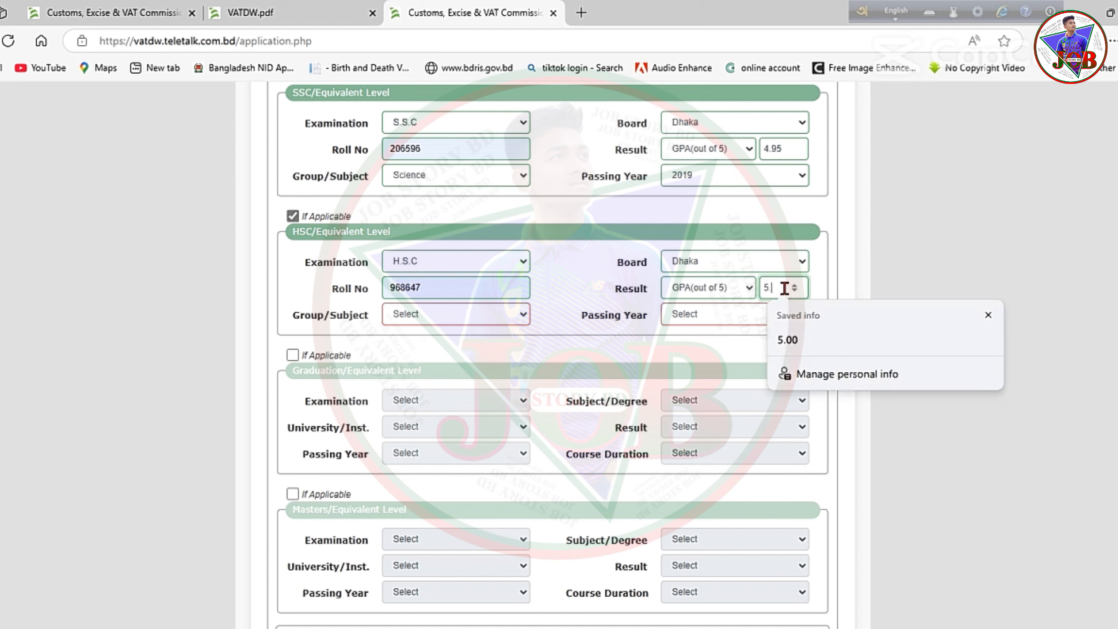
text(.00)
Set the HSC group to Science and passing year to 2021.
click(411, 318)
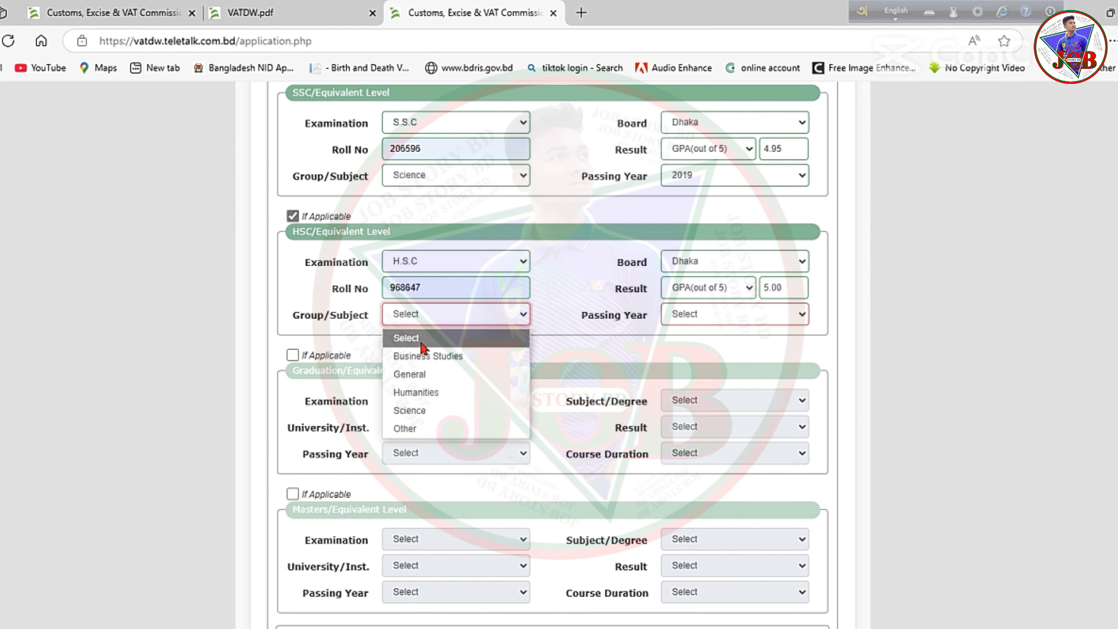
click(432, 410)
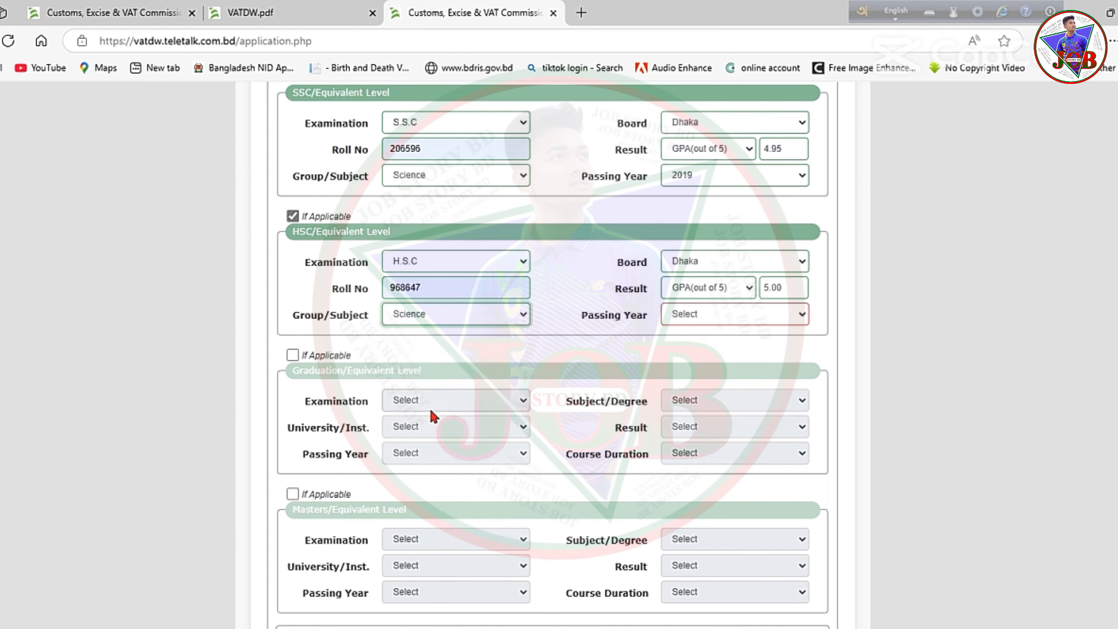
click(691, 314)
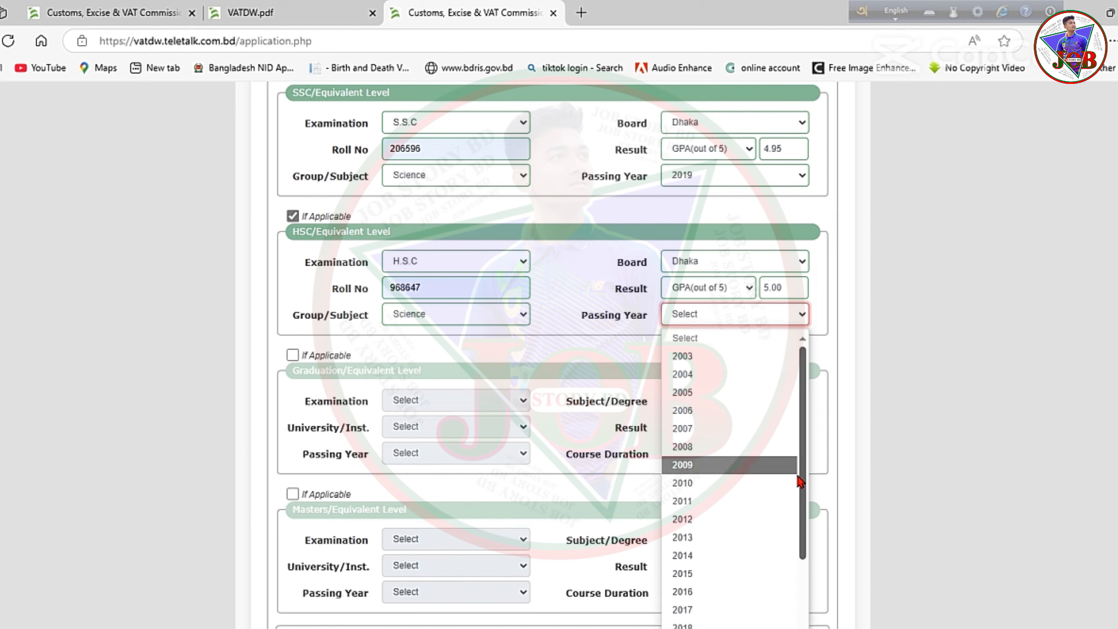
scroll(770, 506, down, 2)
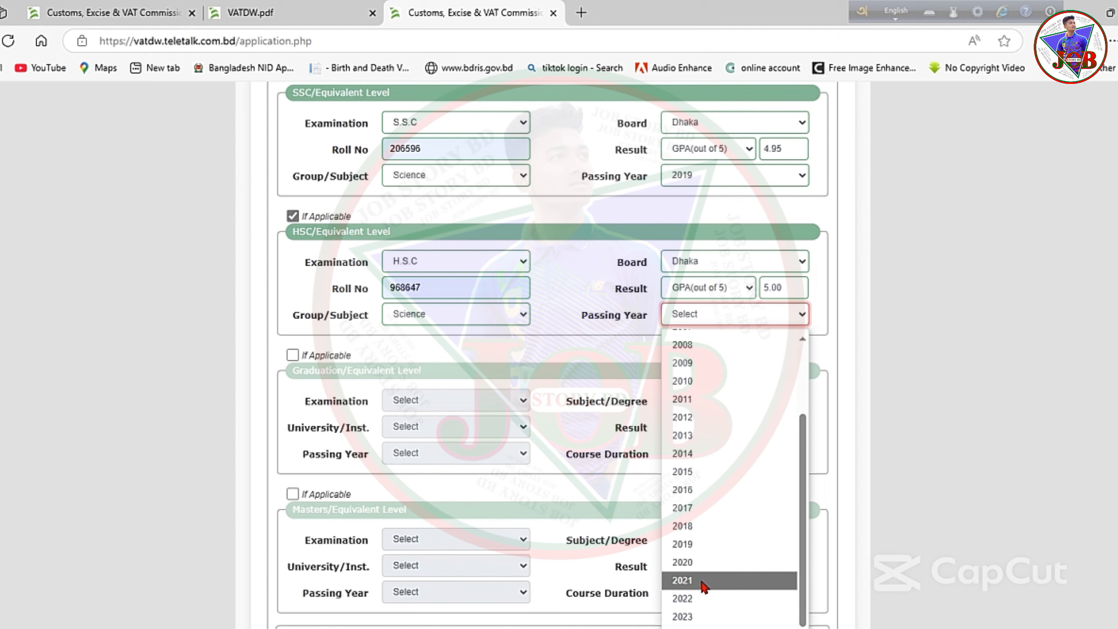
click(704, 580)
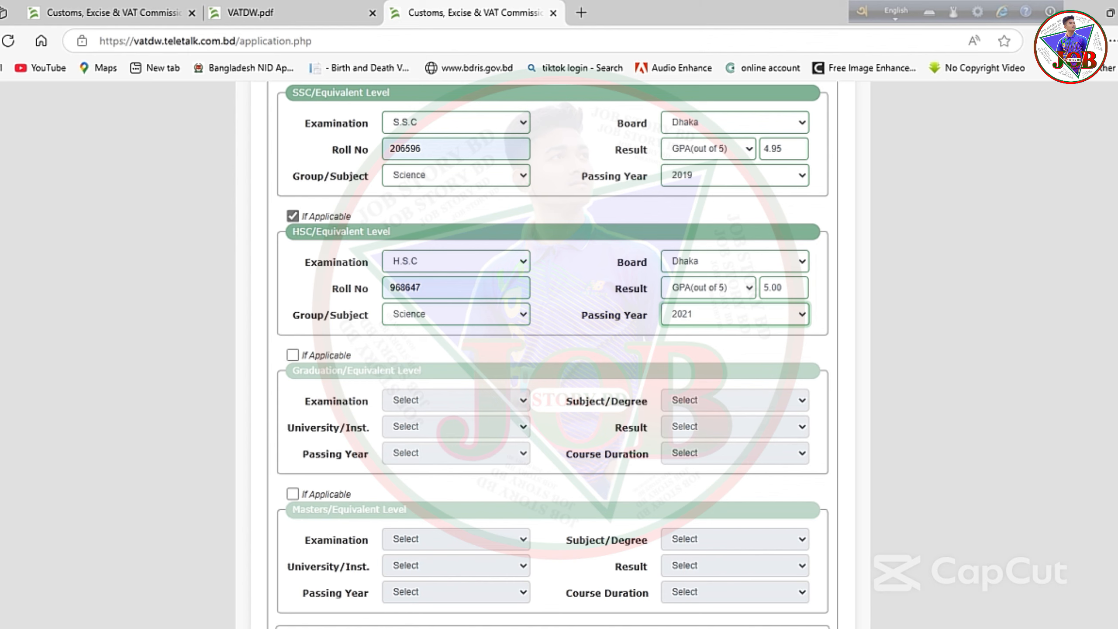
Tick Job Experiences If Applicable and choose Private Organization as the employment type.
scroll(470, 266, down, 5)
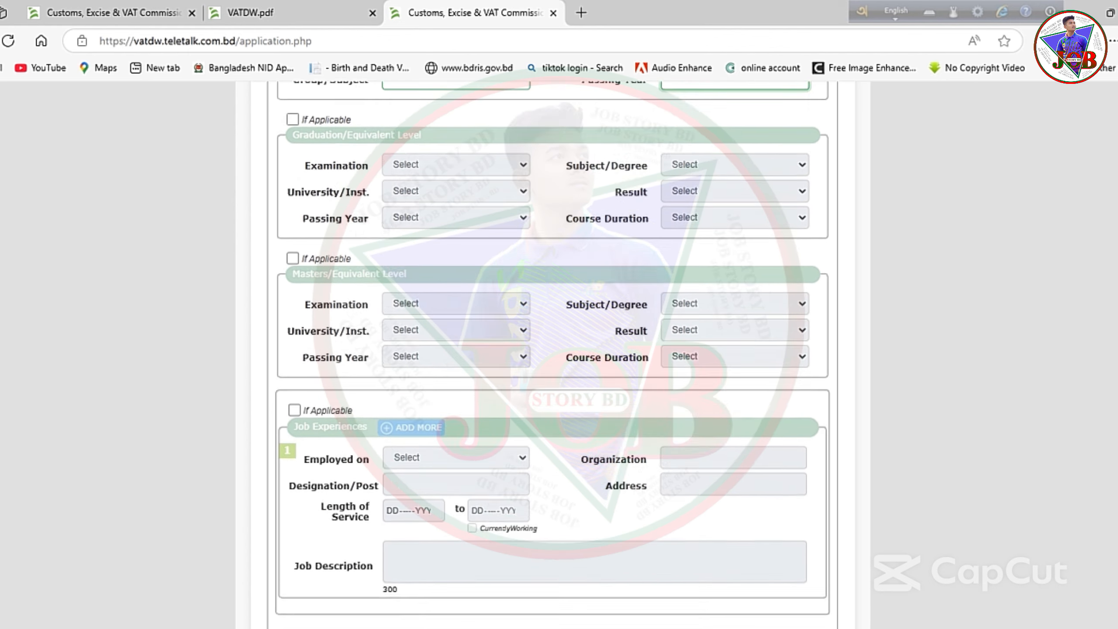
scroll(470, 266, up, 1)
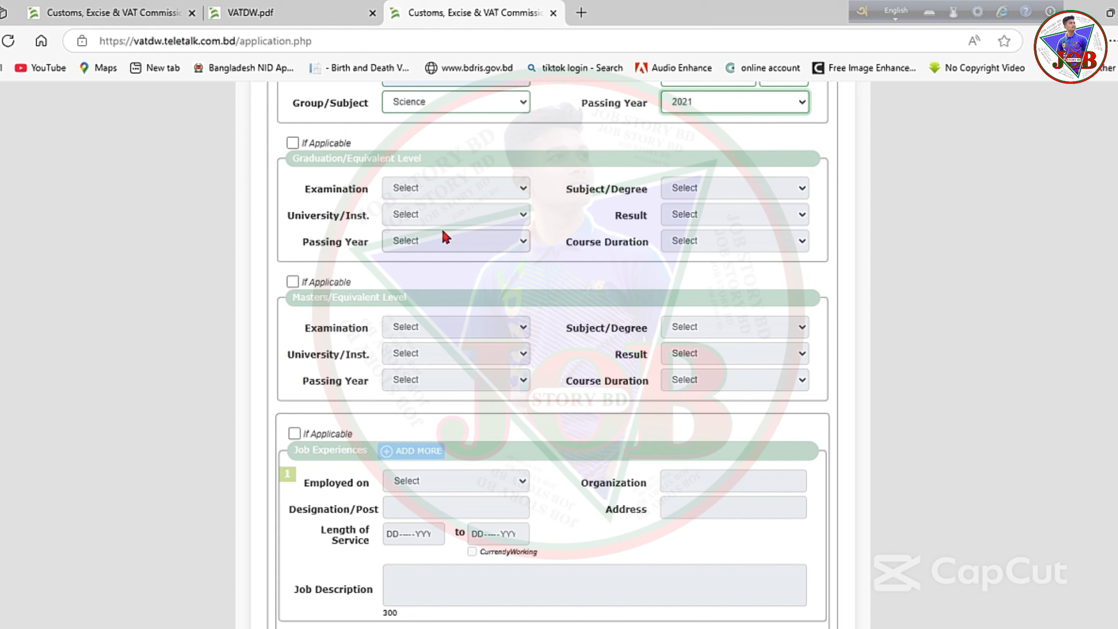
click(291, 143)
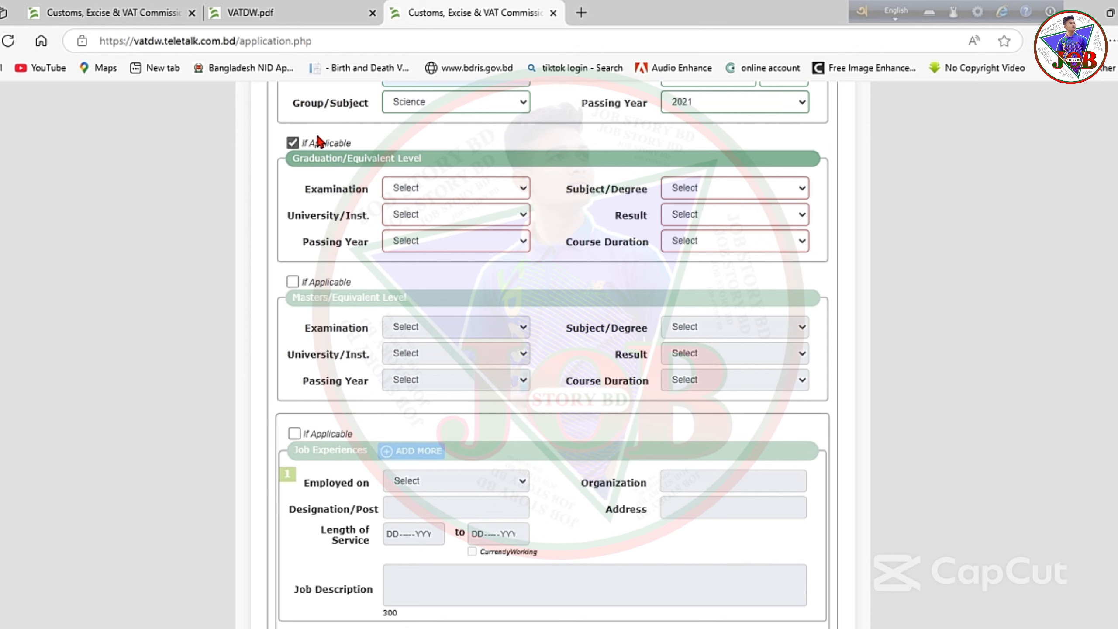
click(292, 142)
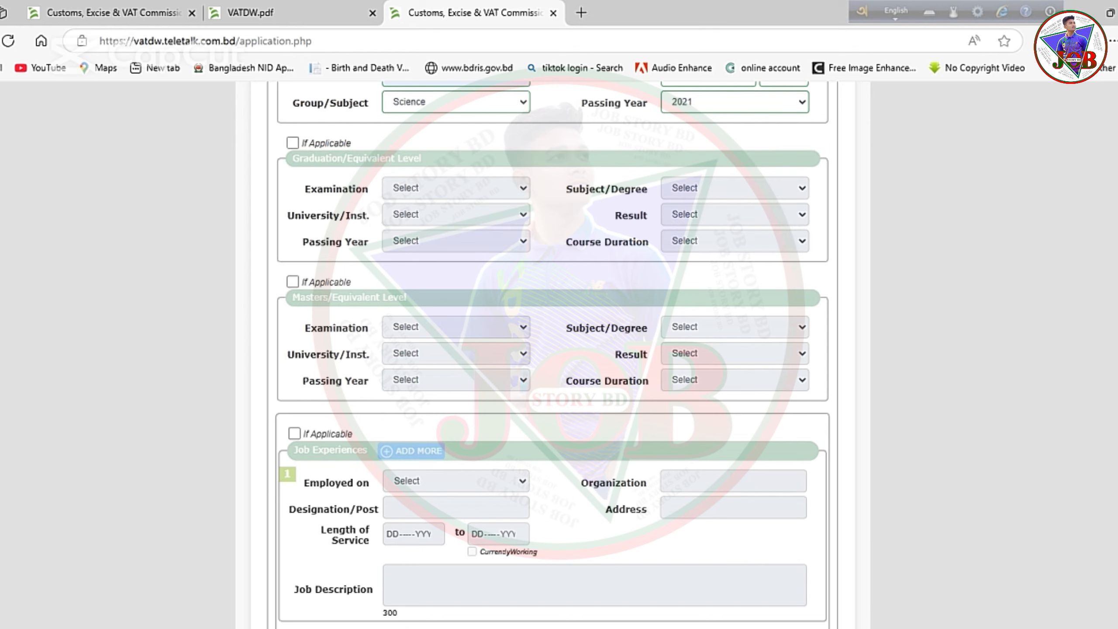
scroll(1024, 429, down, 5)
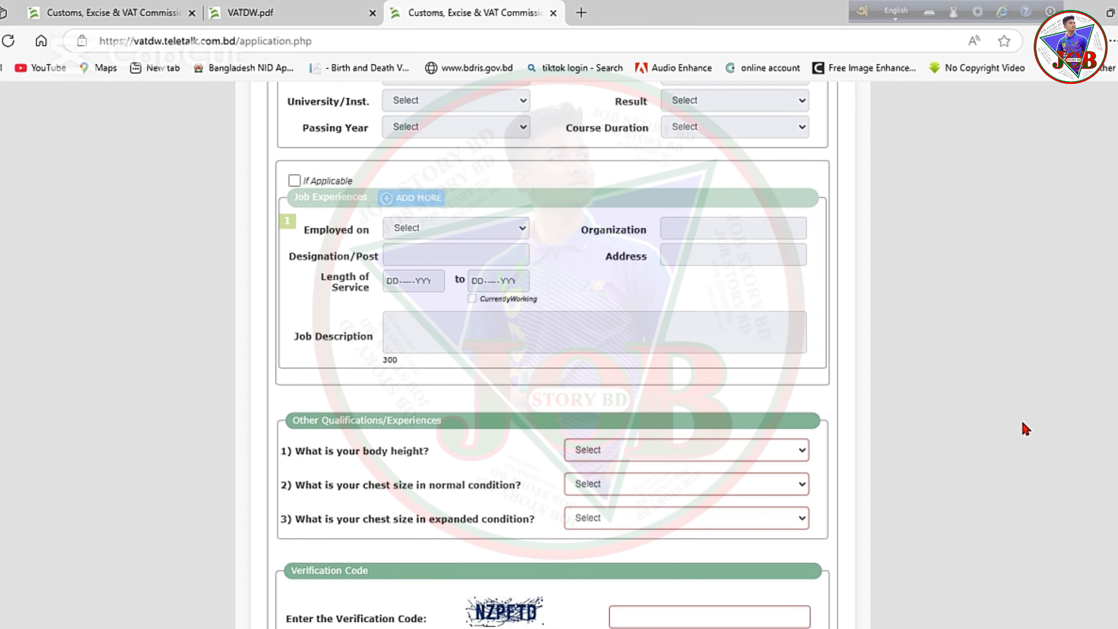
click(294, 180)
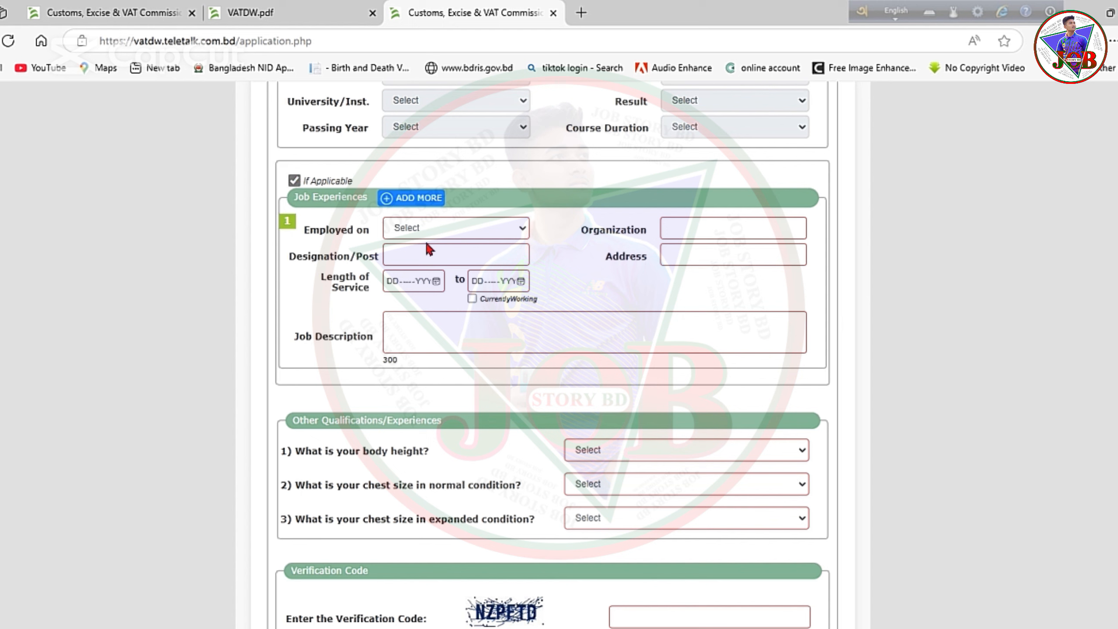
click(440, 229)
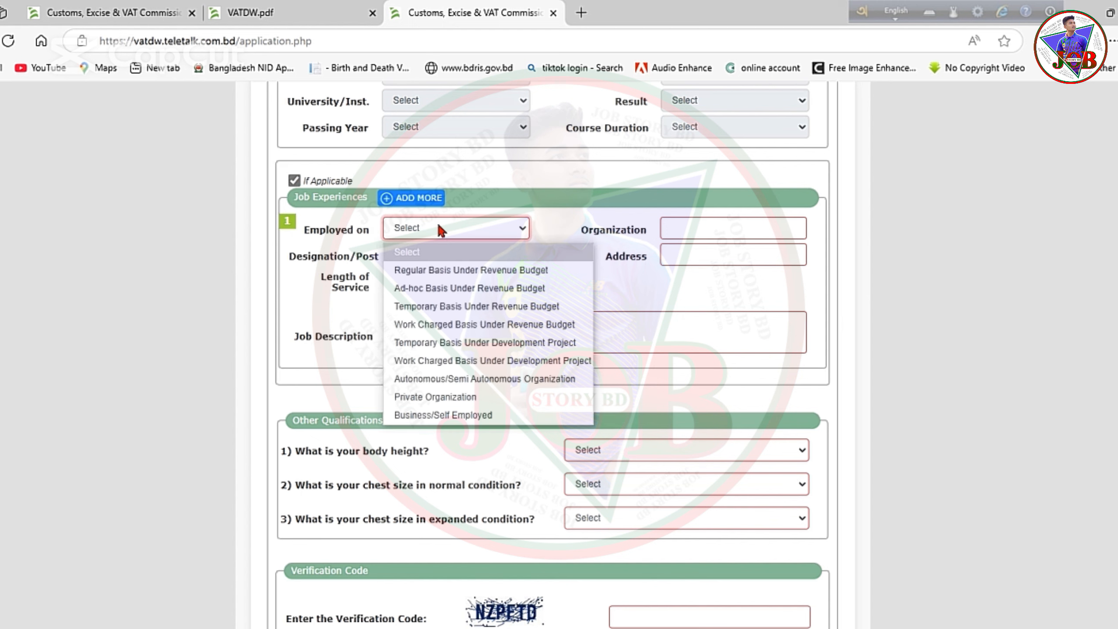
click(440, 397)
Fill organization Sinha Knitwear, designation Data Entry Operator, and the workplace address.
click(706, 226)
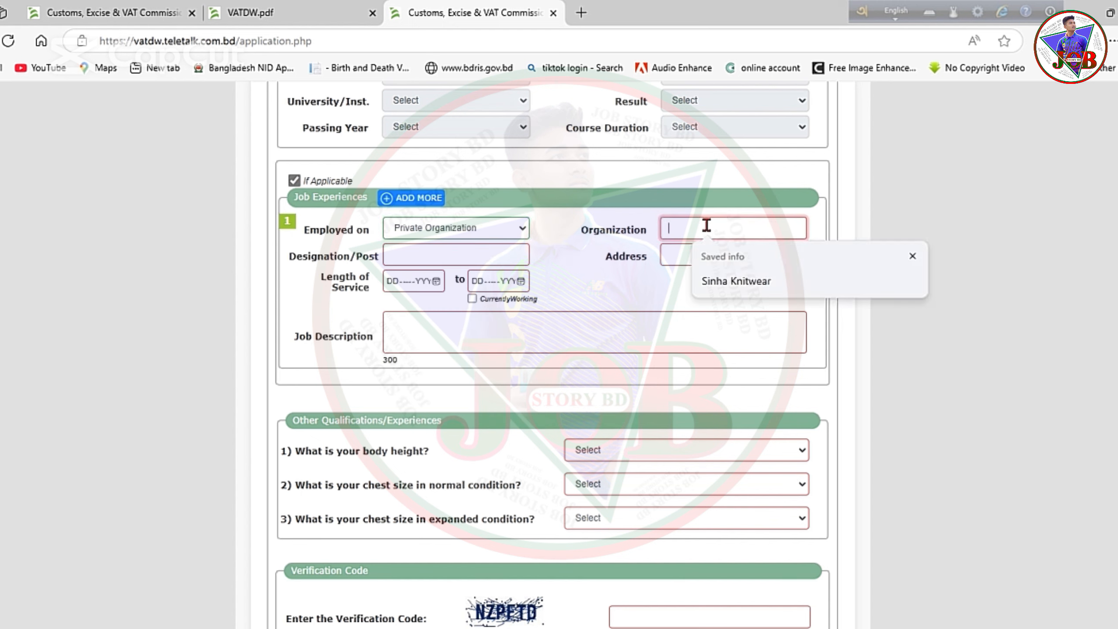
click(720, 282)
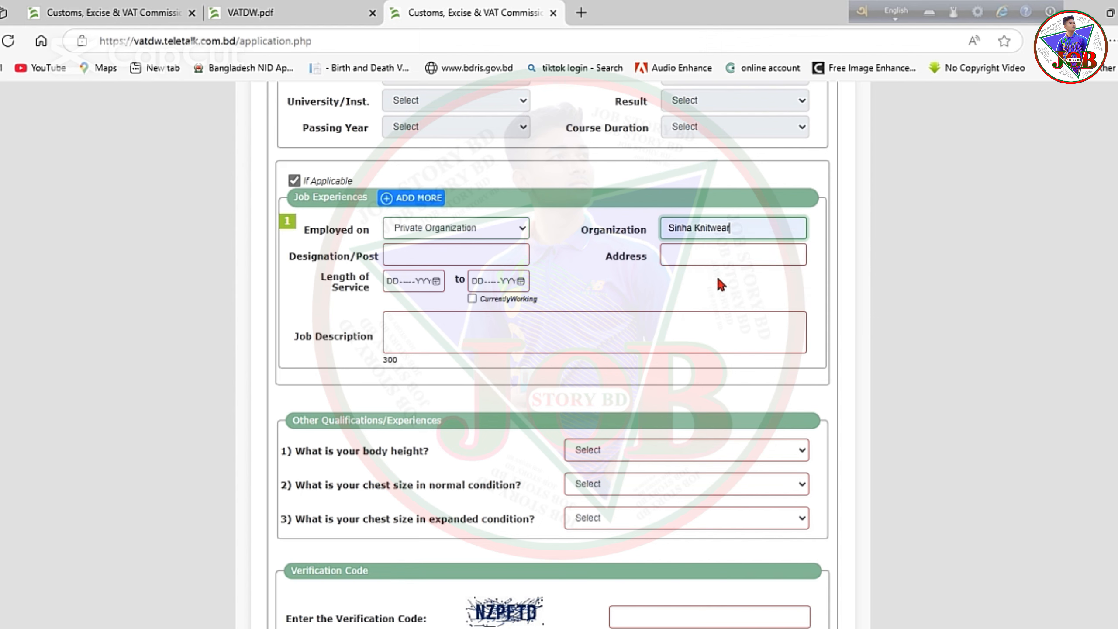
click(405, 257)
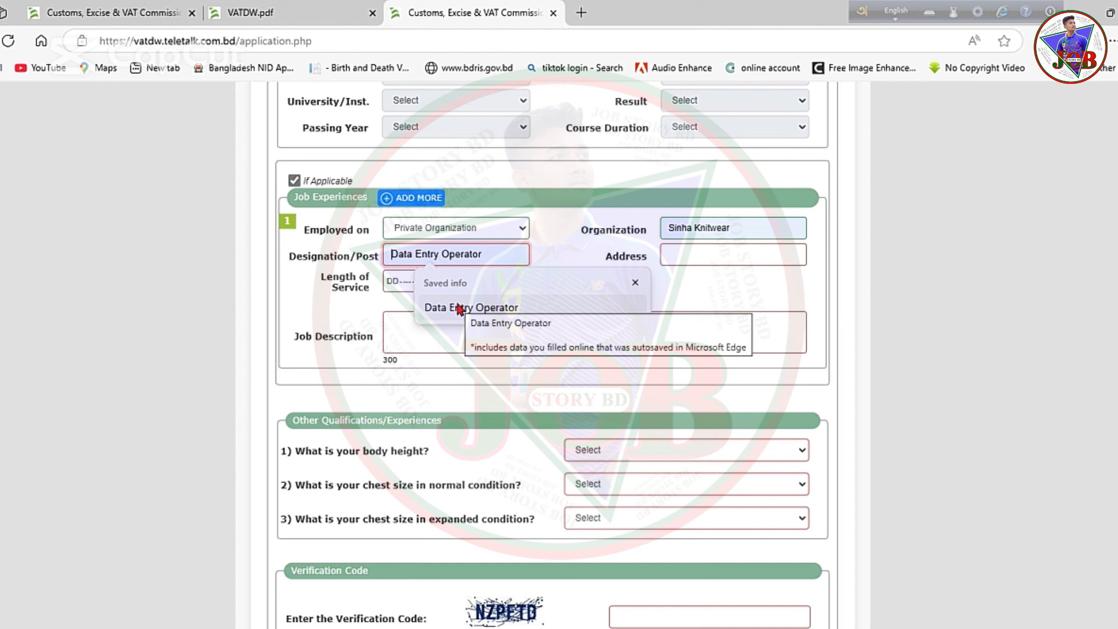
click(485, 309)
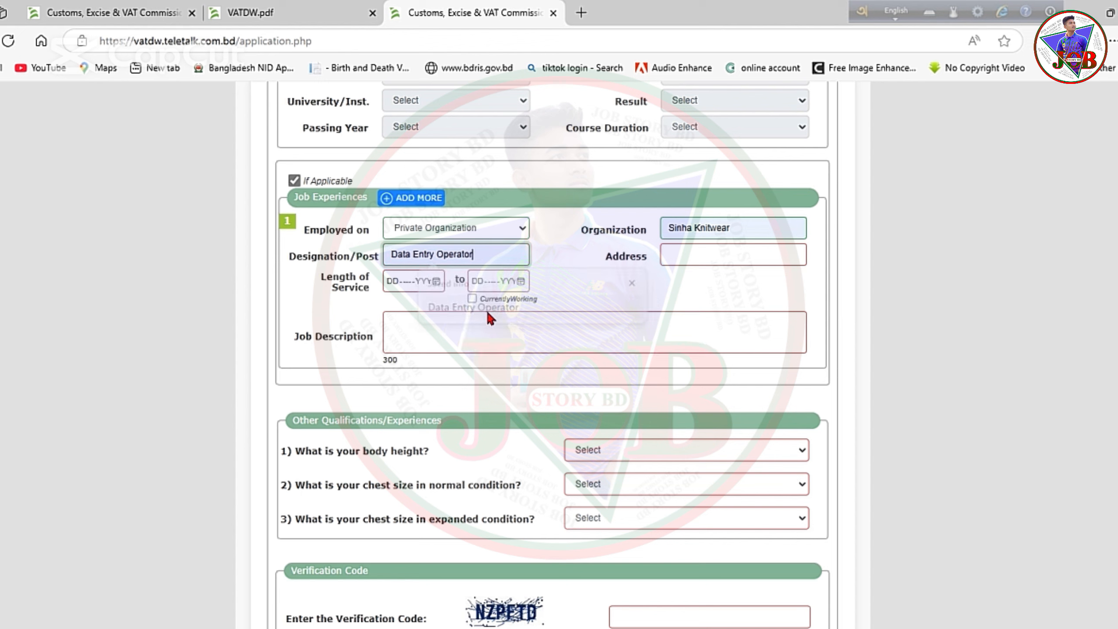
click(684, 251)
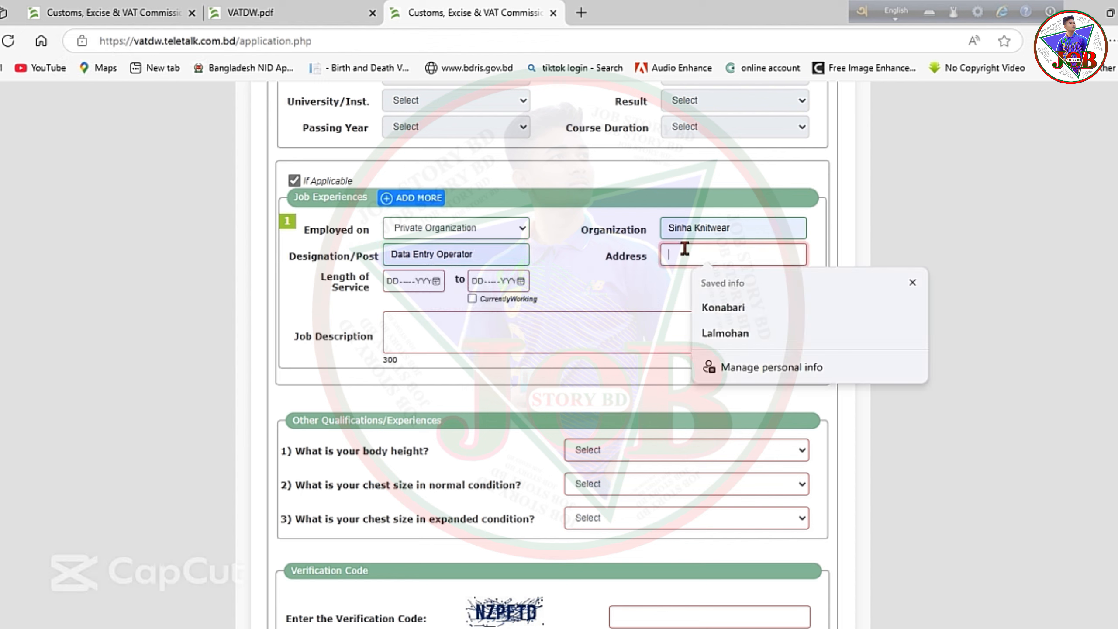
click(709, 307)
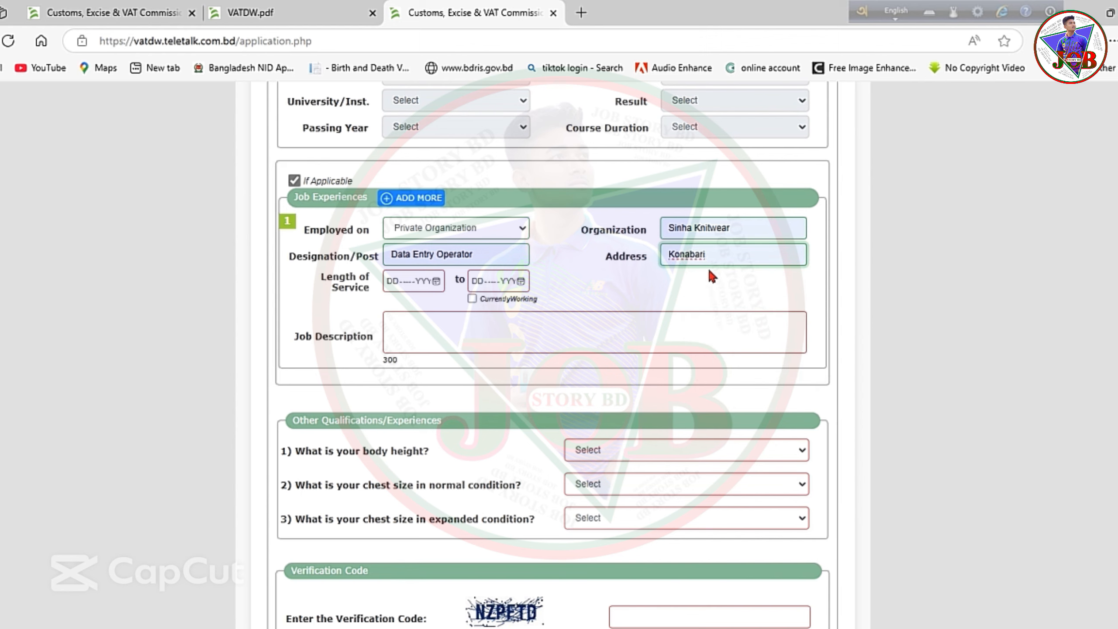
key(BackSpace)
text(i)
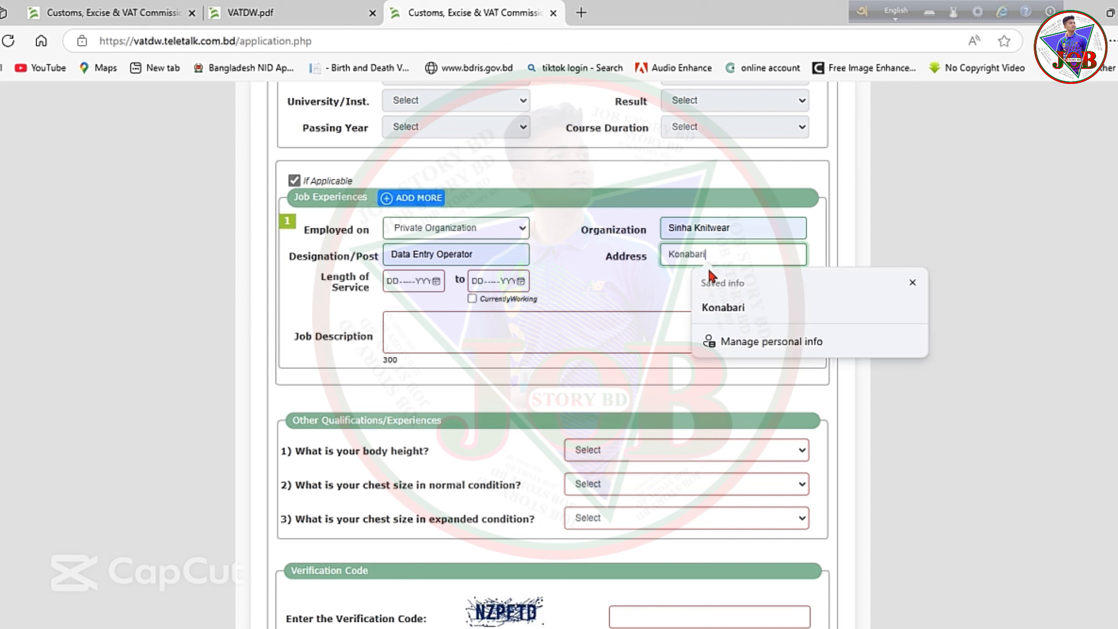
text(, Gazi)
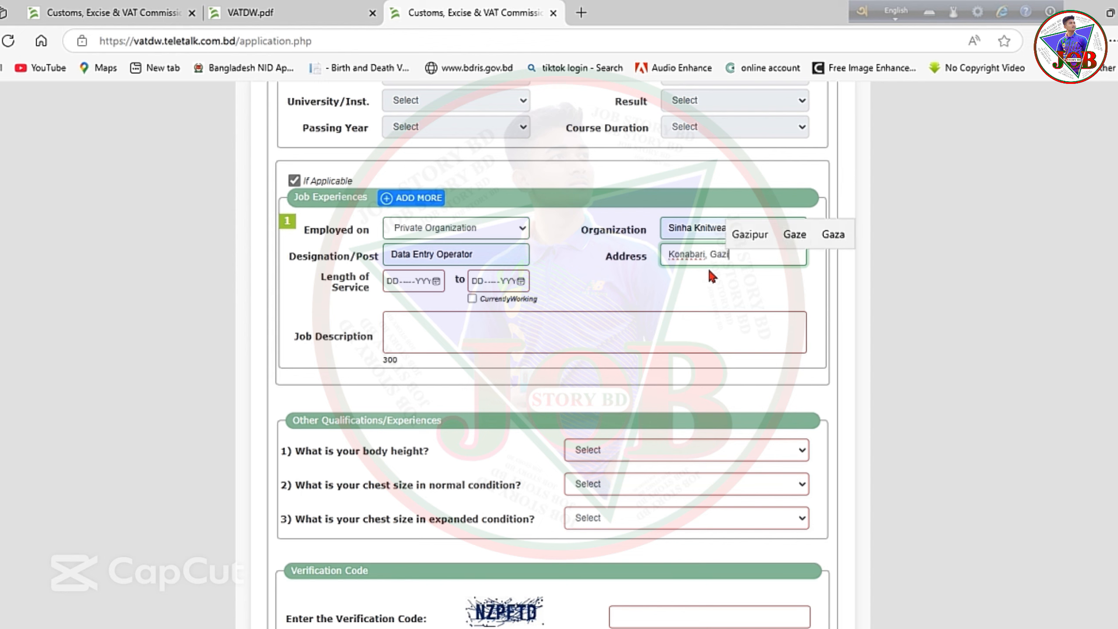
text(pur,)
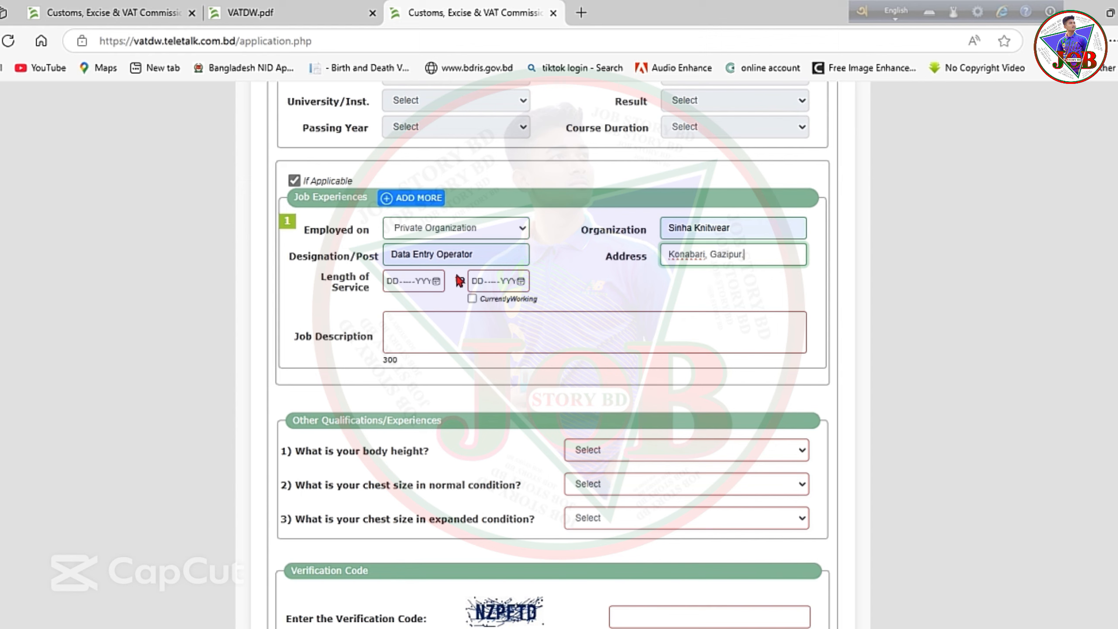
Set the service start date to 1 January 2023.
click(434, 280)
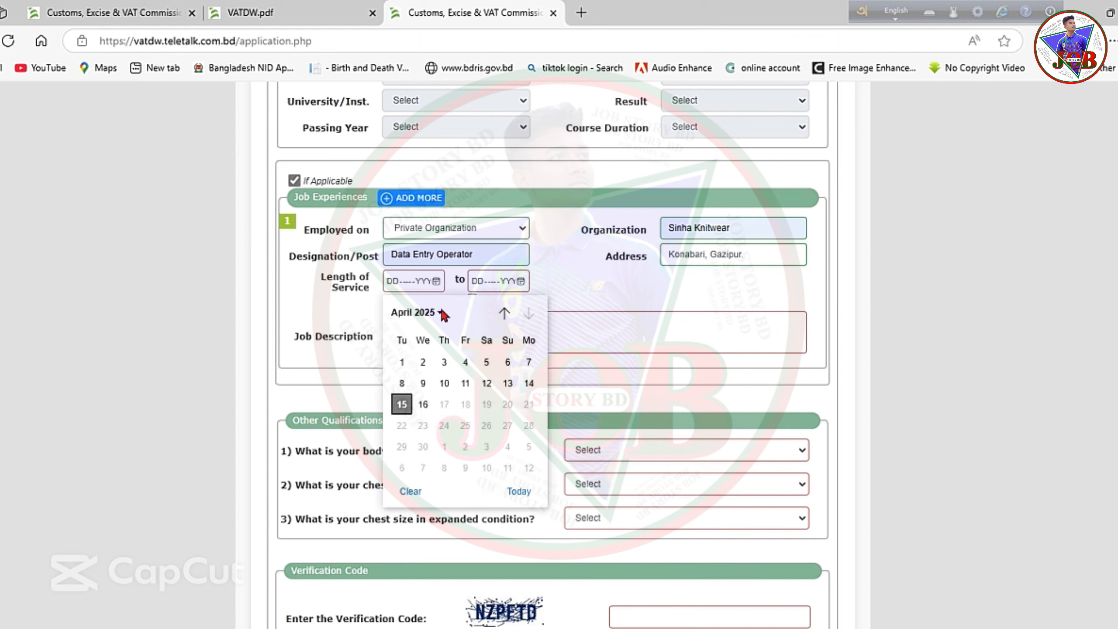
click(504, 313)
click(503, 313)
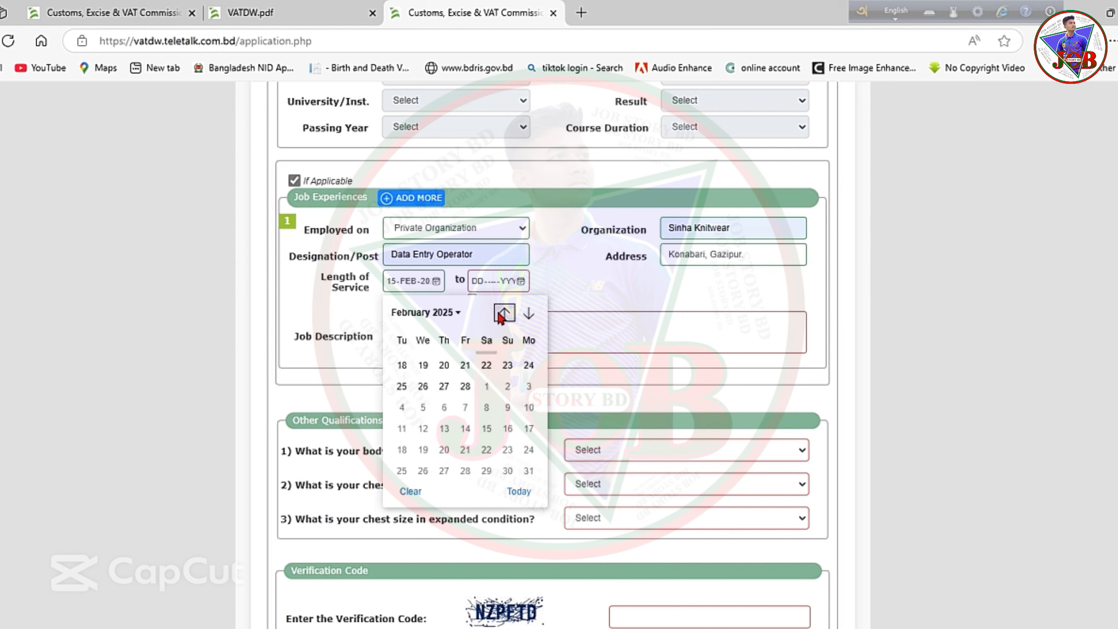
click(457, 314)
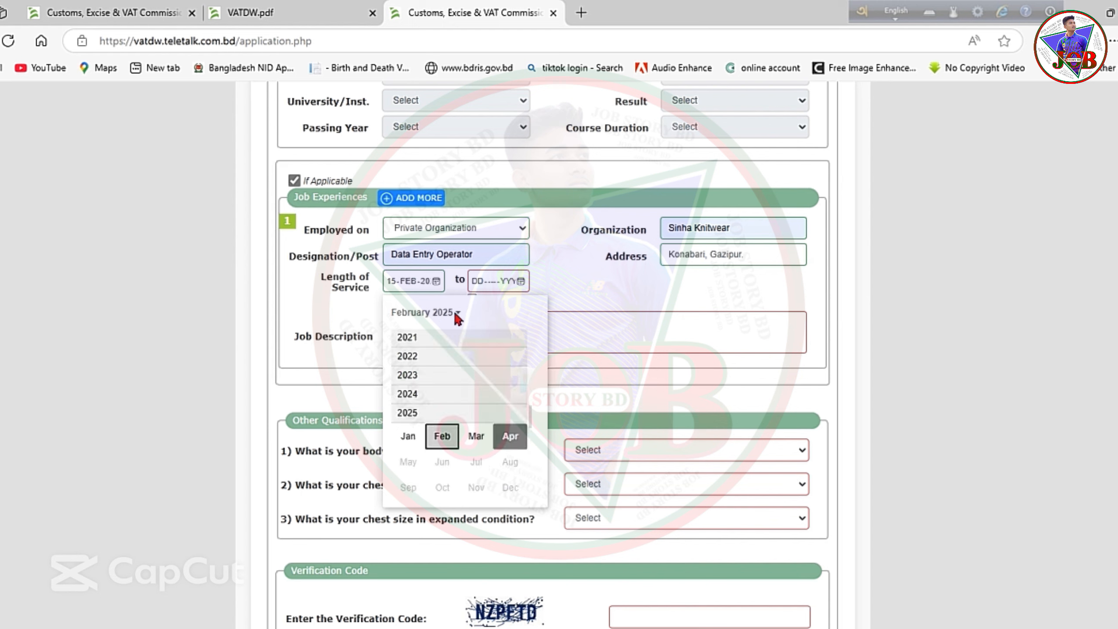
click(415, 375)
click(417, 402)
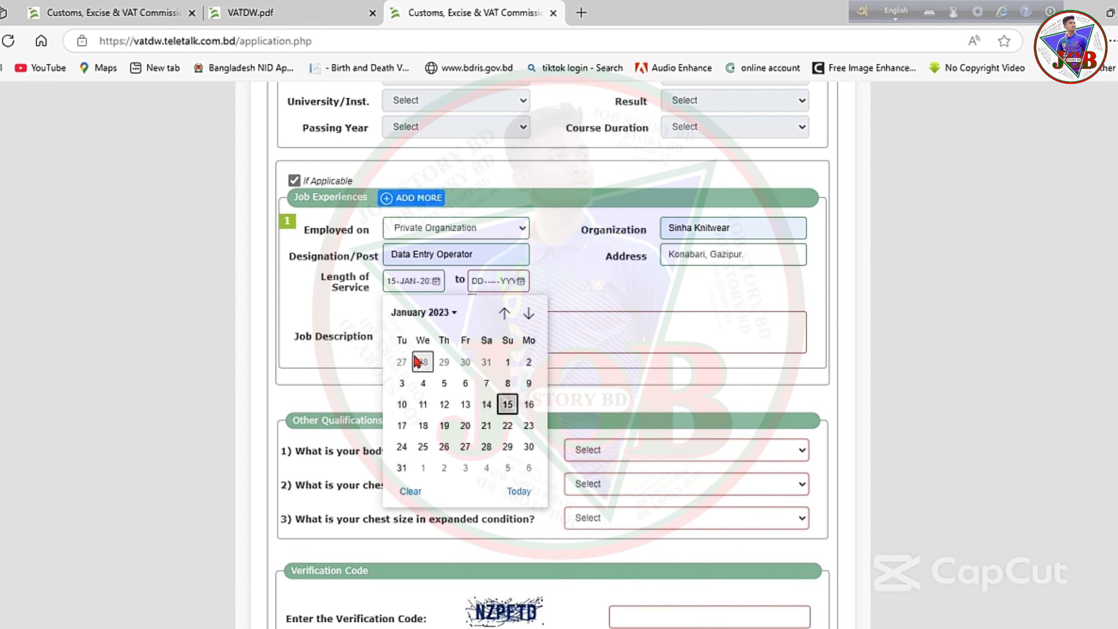
click(508, 366)
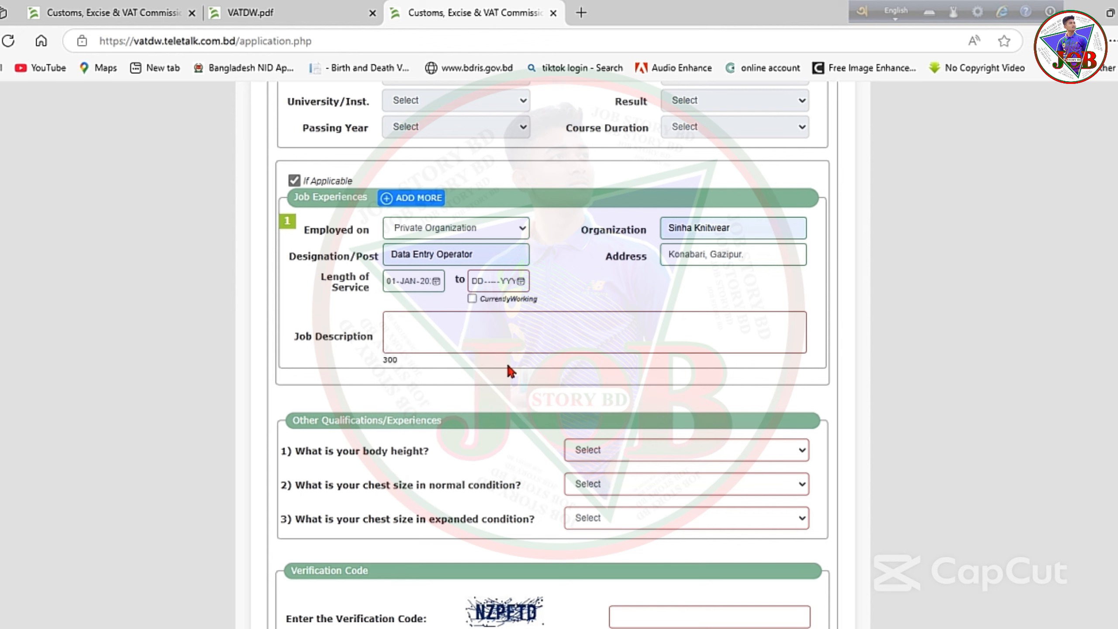
Leave Currently Working unticked, set the end date to 1 April, and type a job description.
click(472, 299)
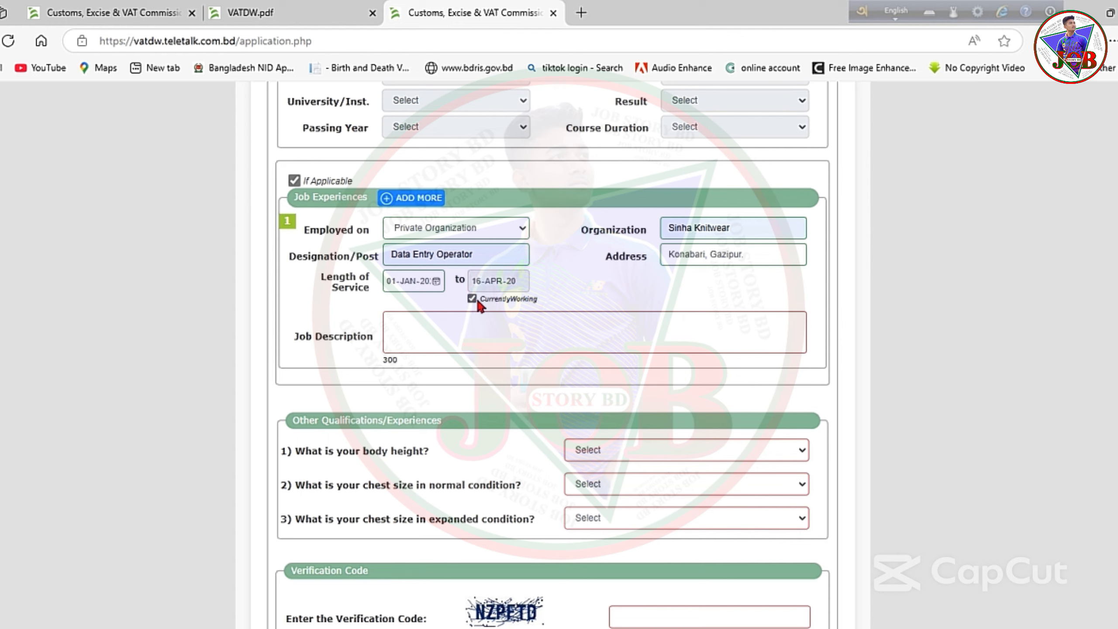
click(471, 298)
click(521, 280)
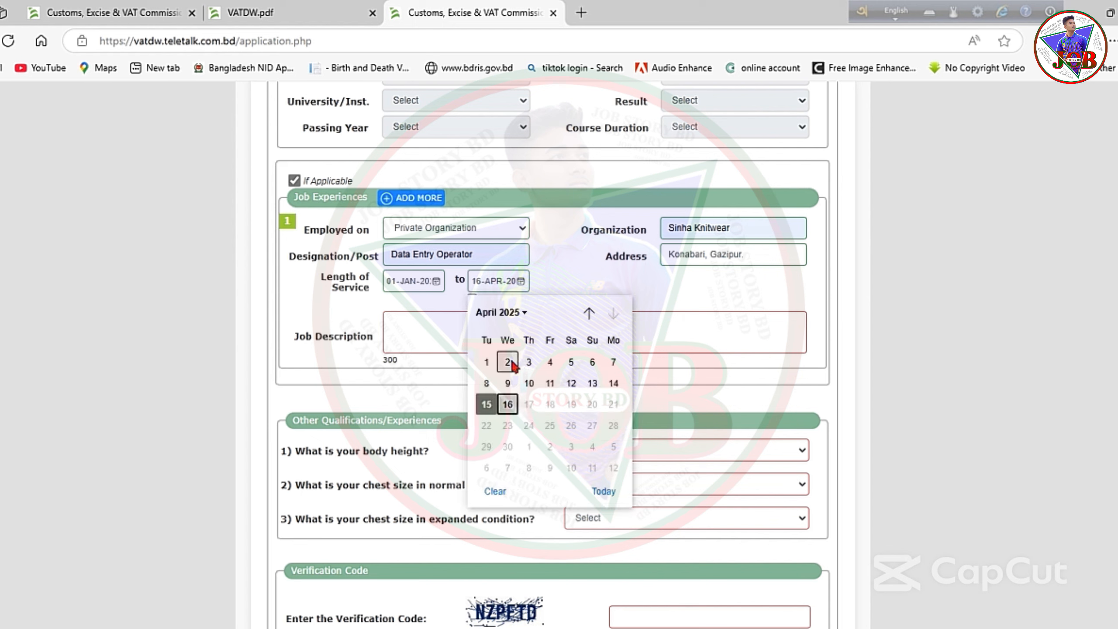
click(486, 361)
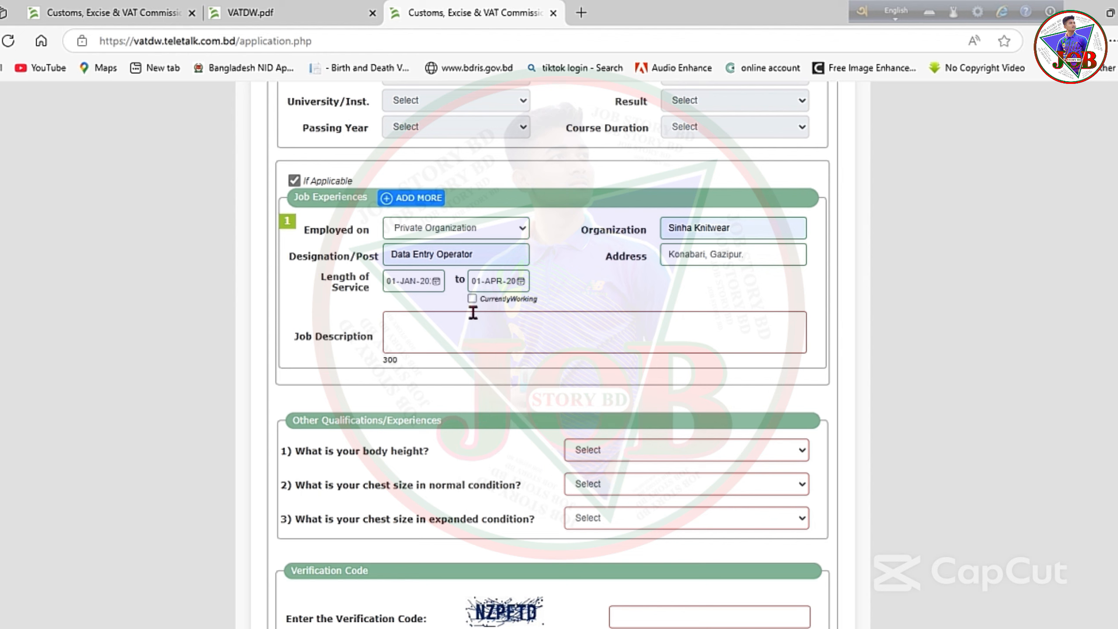
click(422, 334)
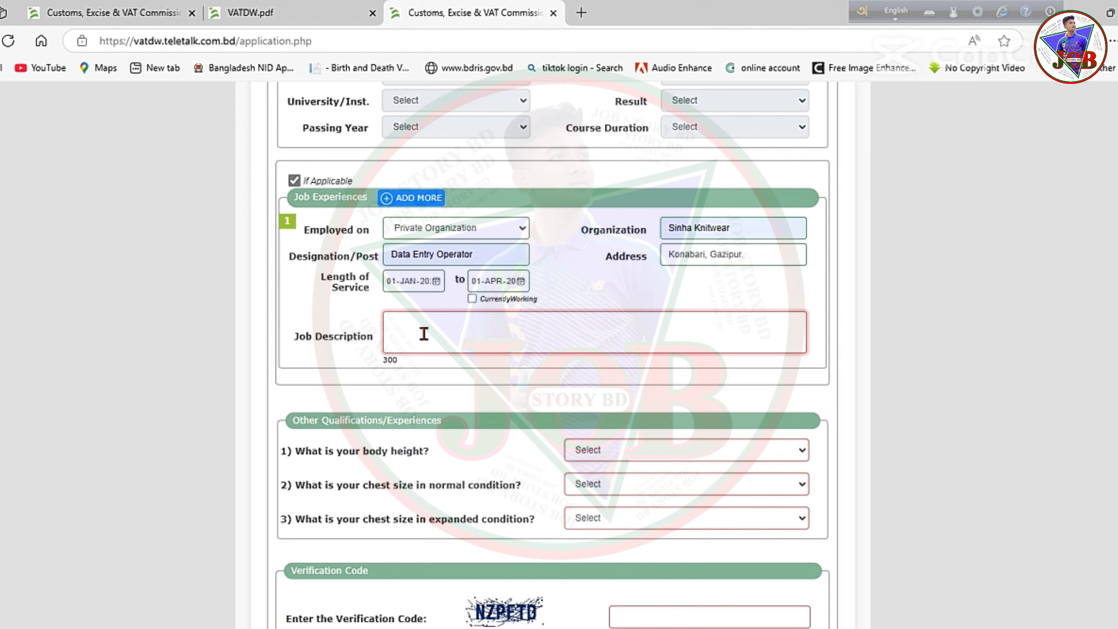
text(j;lajg;jiej)
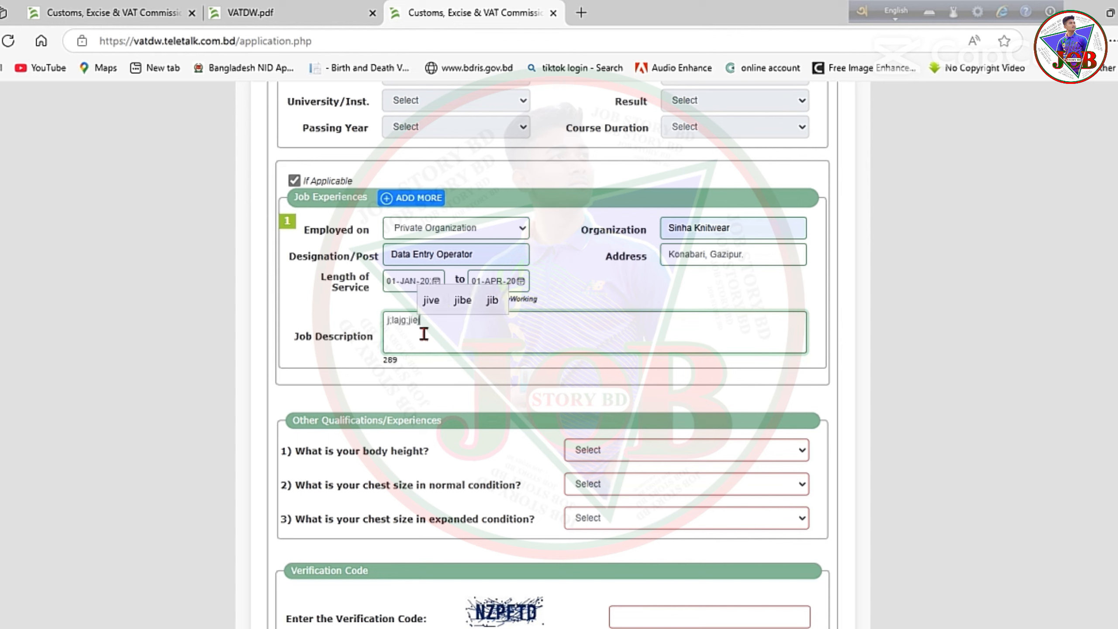
text(;l kap;ufjksjm )
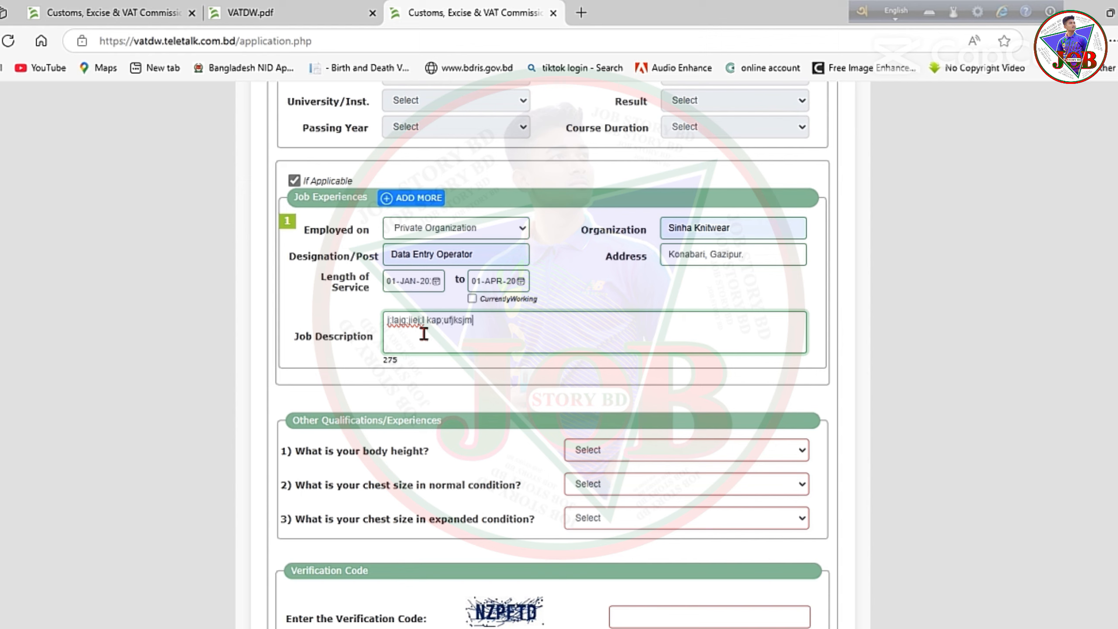
text(kpjaojfkl;a)
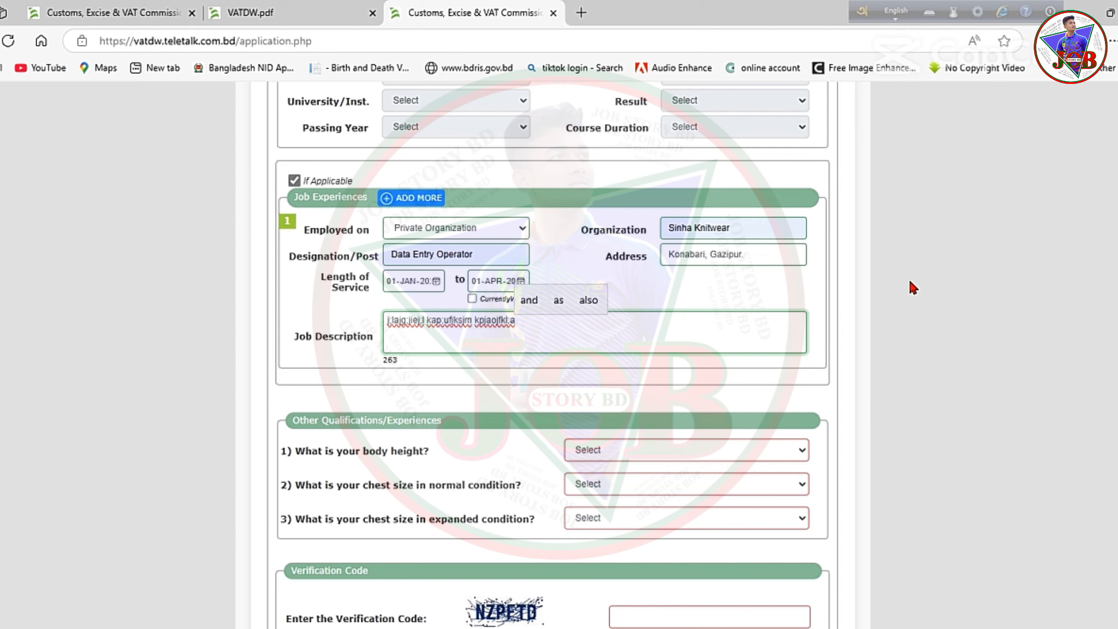
Set body height to 5 feet 8 inches, normal chest 31 inches, expanded chest 33 inches.
scroll(861, 307, down, 5)
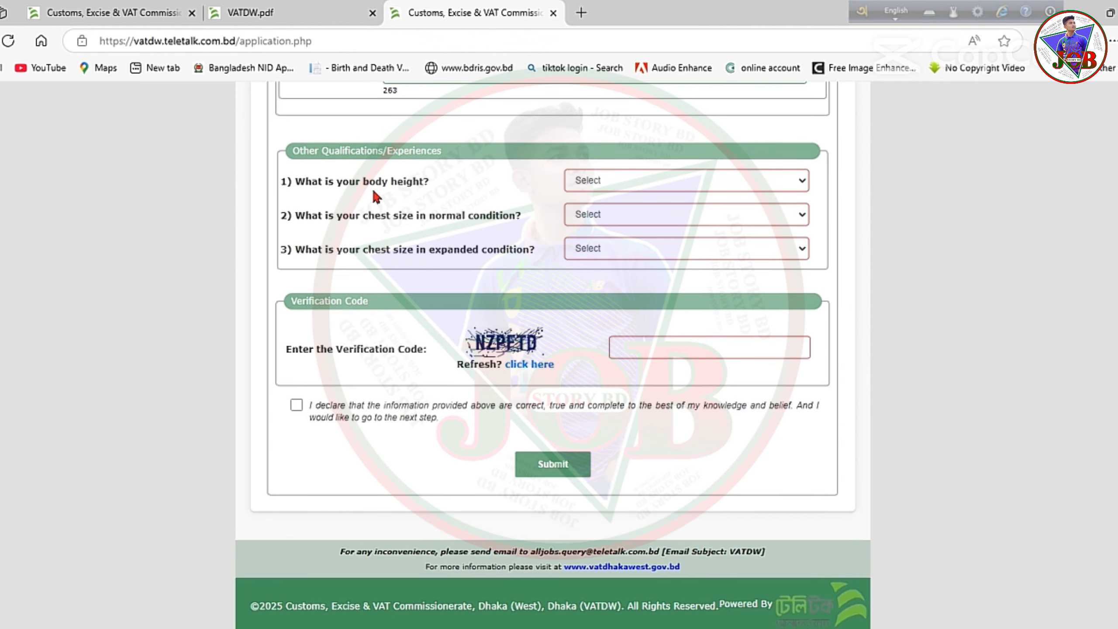
click(599, 180)
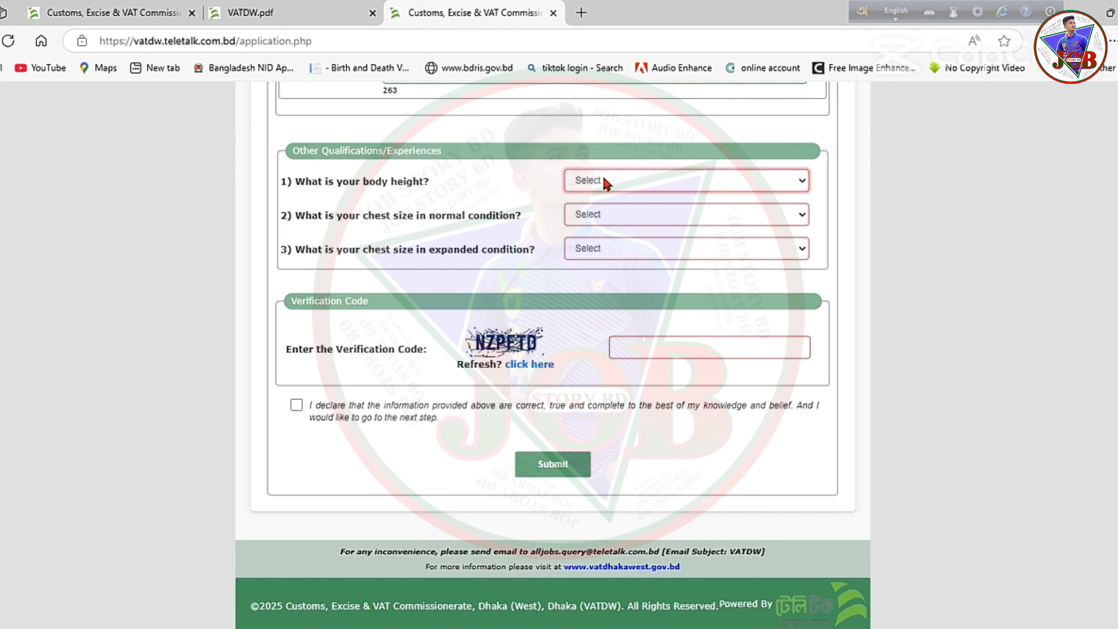
click(740, 178)
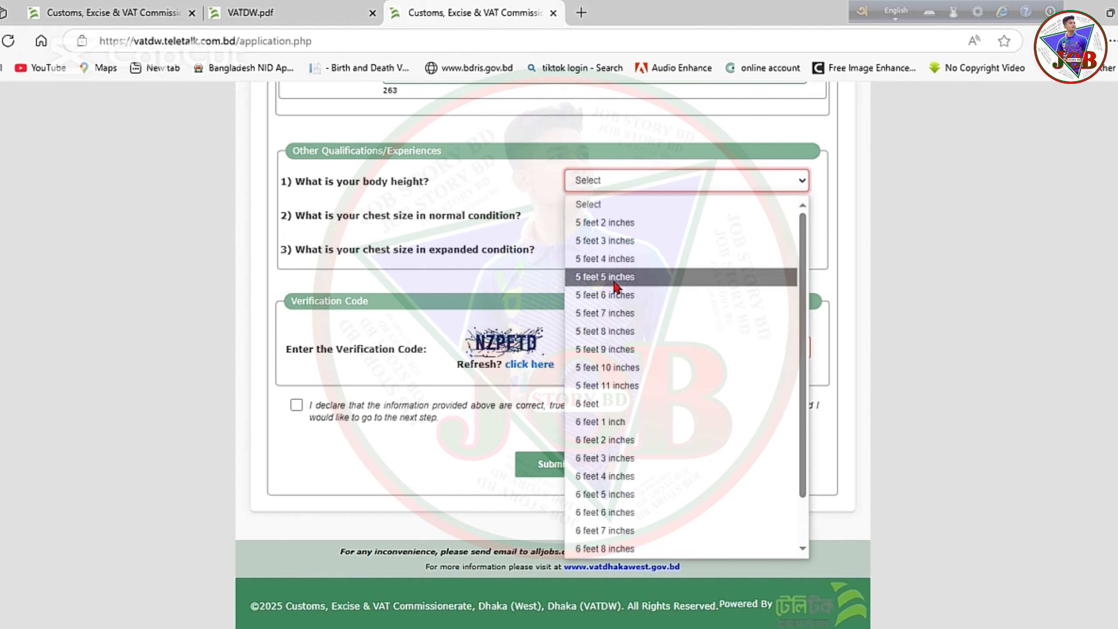
click(623, 332)
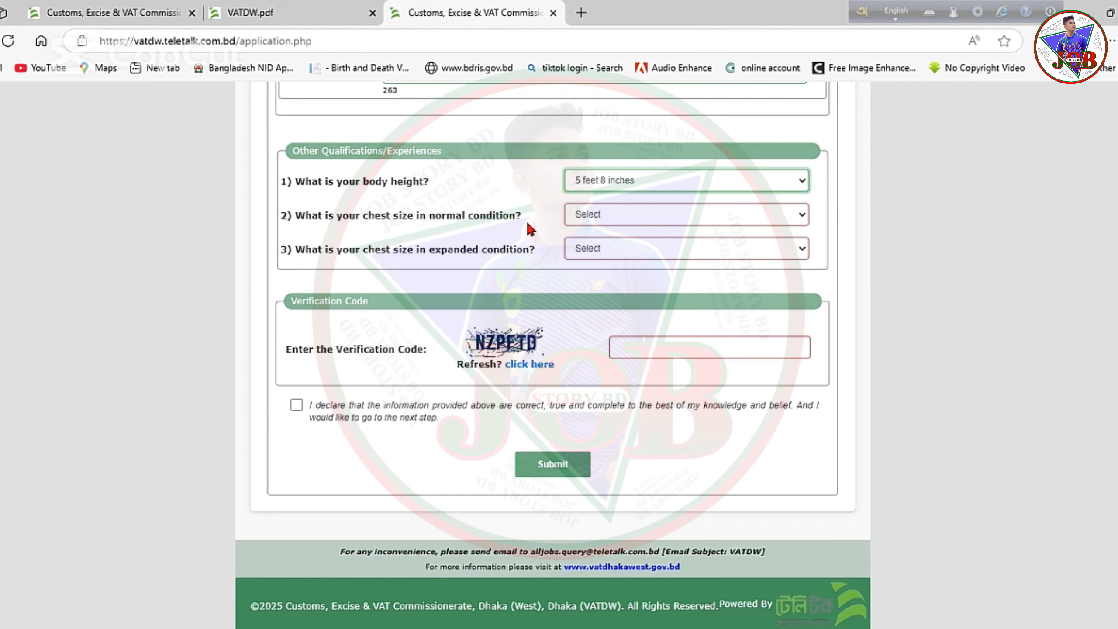
click(607, 219)
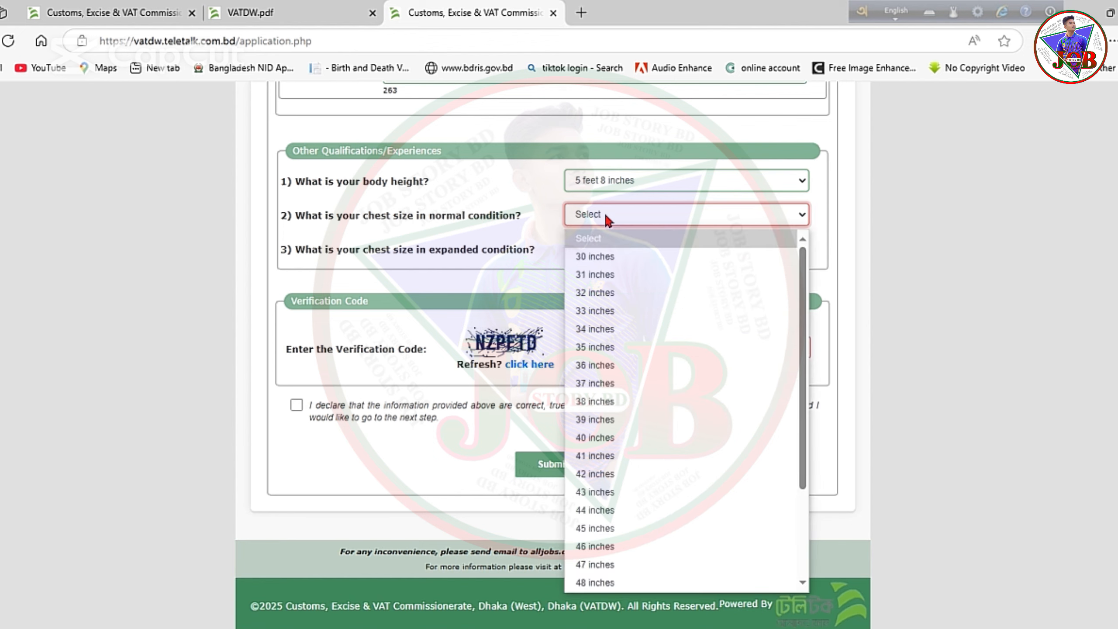
click(597, 275)
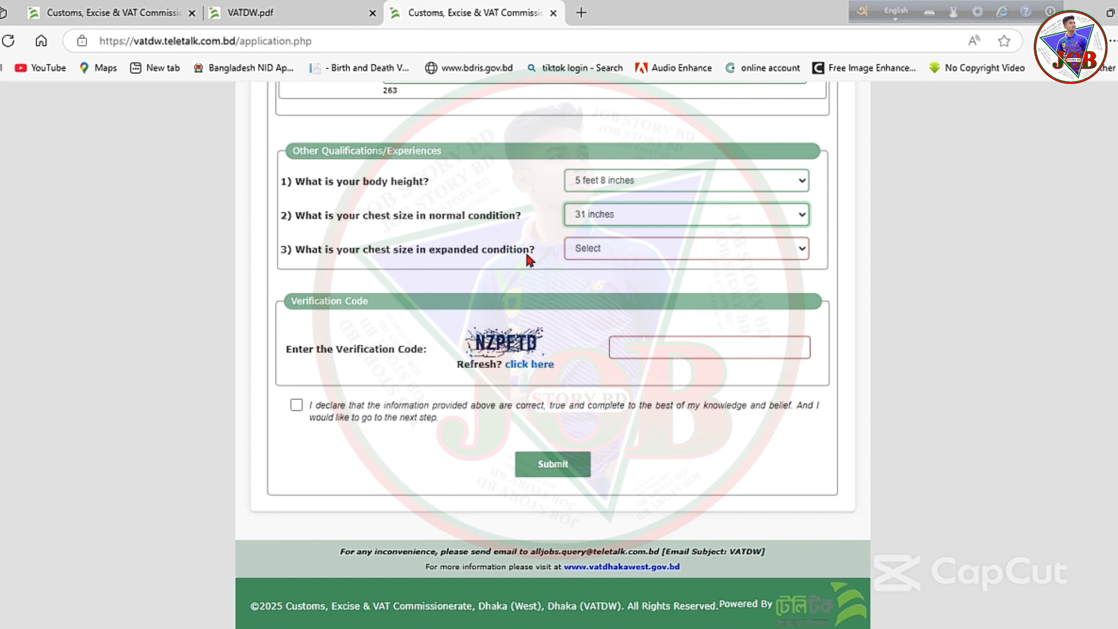
click(599, 250)
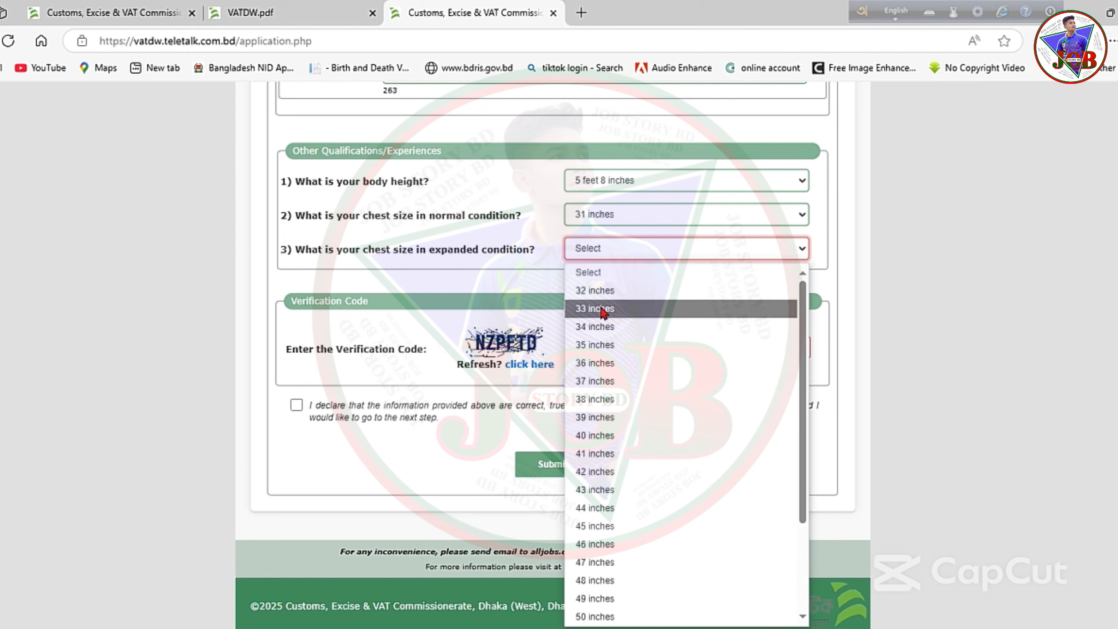
click(601, 310)
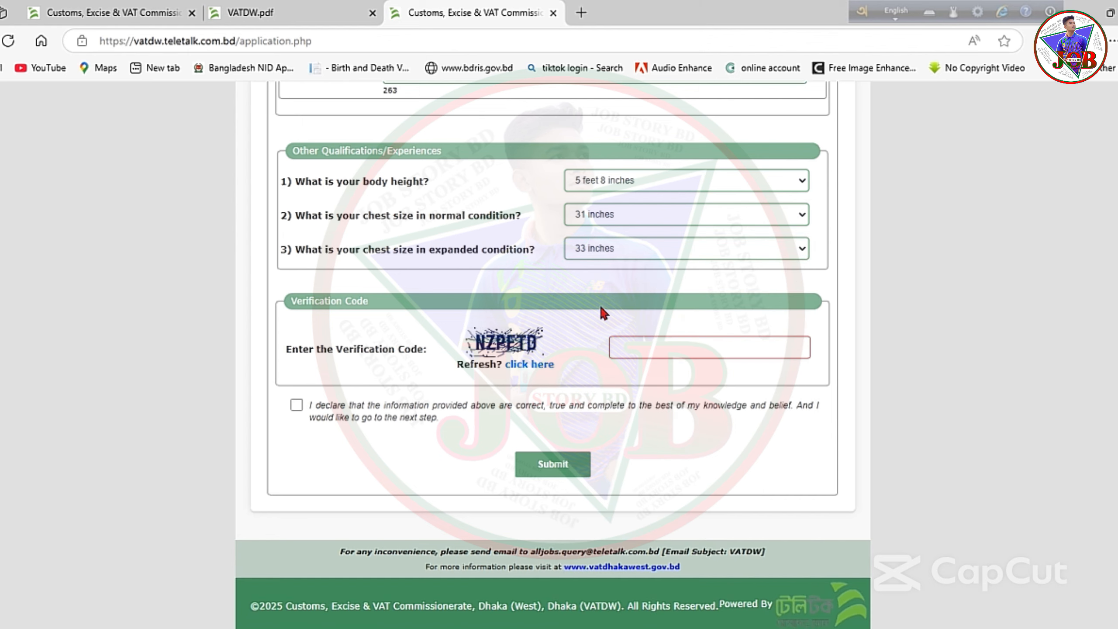
click(651, 352)
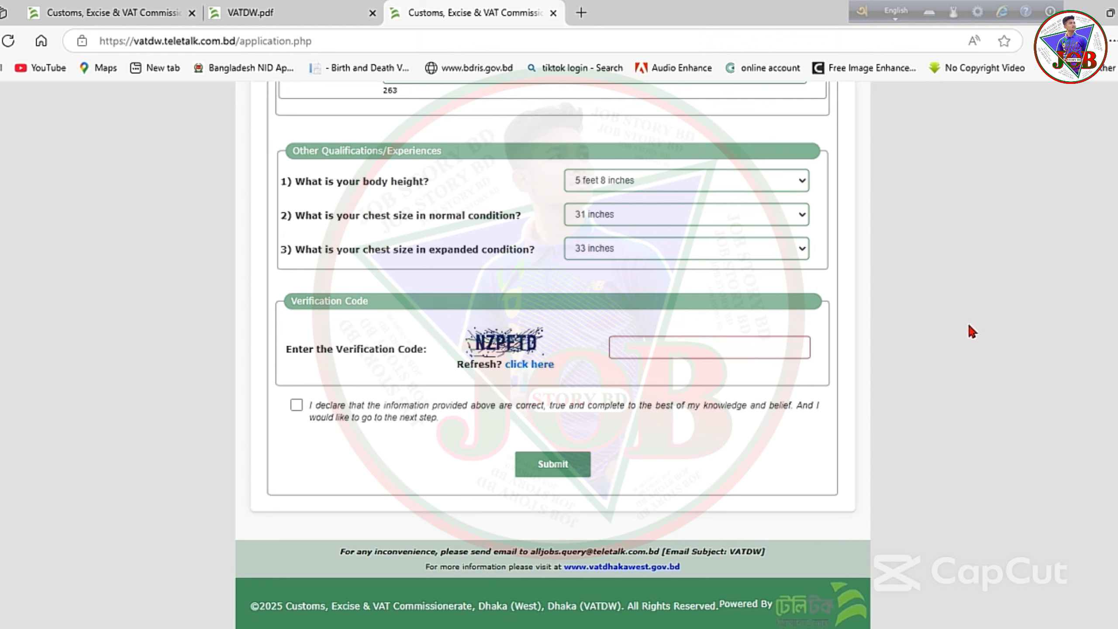
click(791, 325)
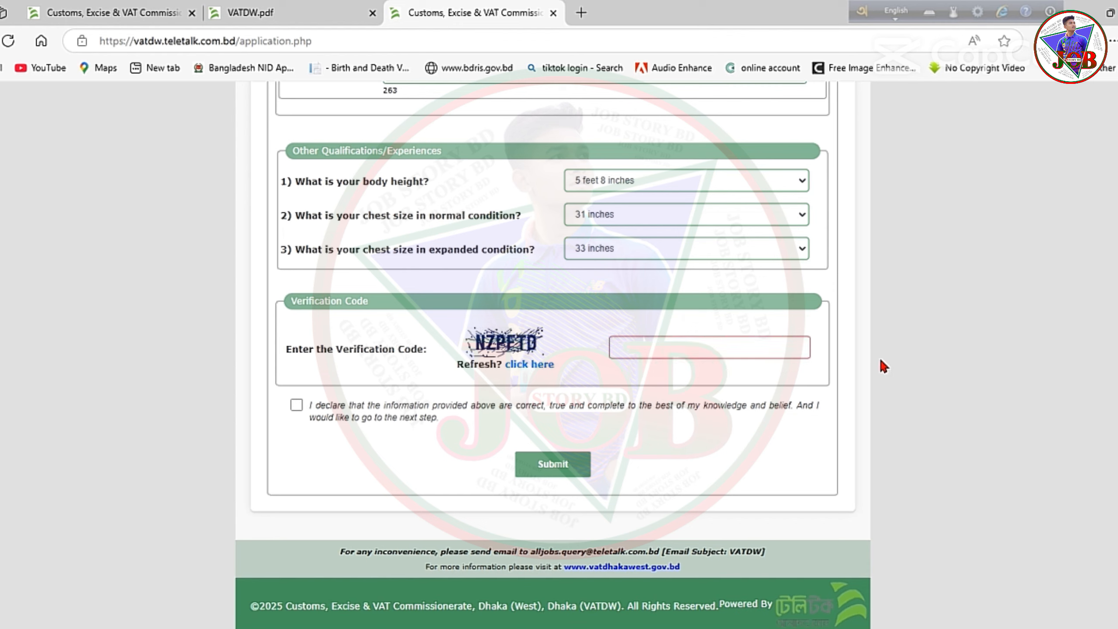
Enter the captcha verification code, accept the declaration and submit the form.
click(633, 349)
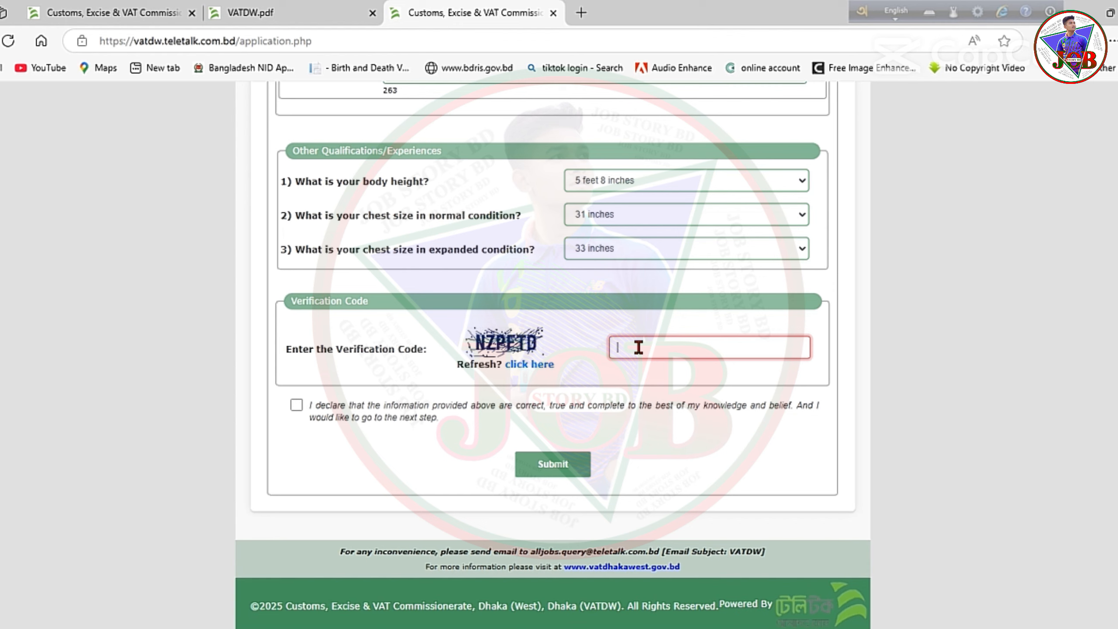
text(NZ)
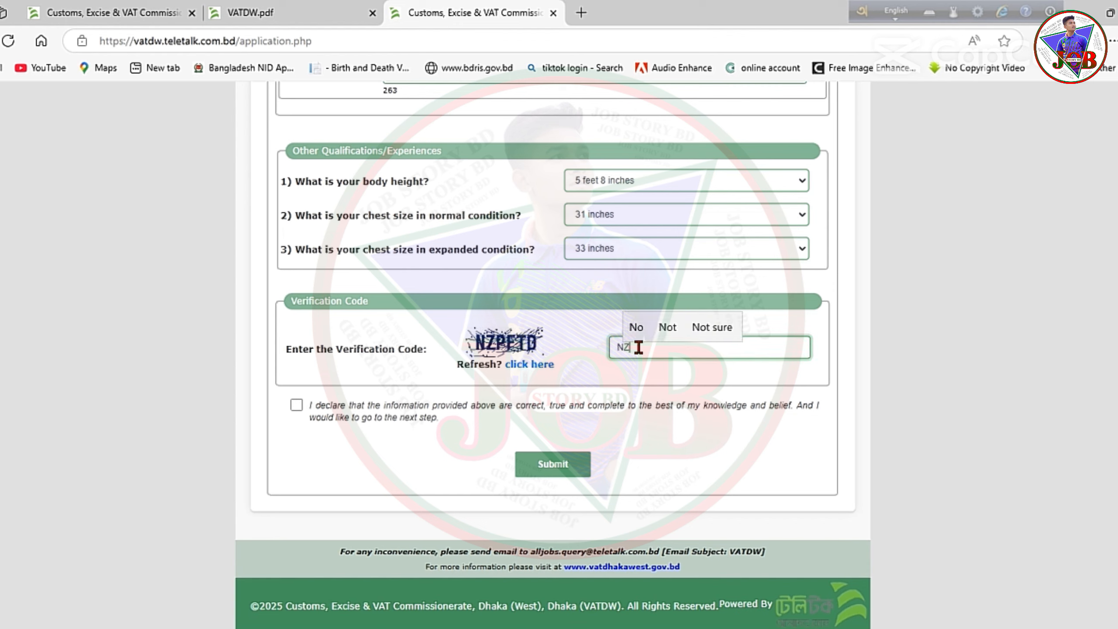
text(P)
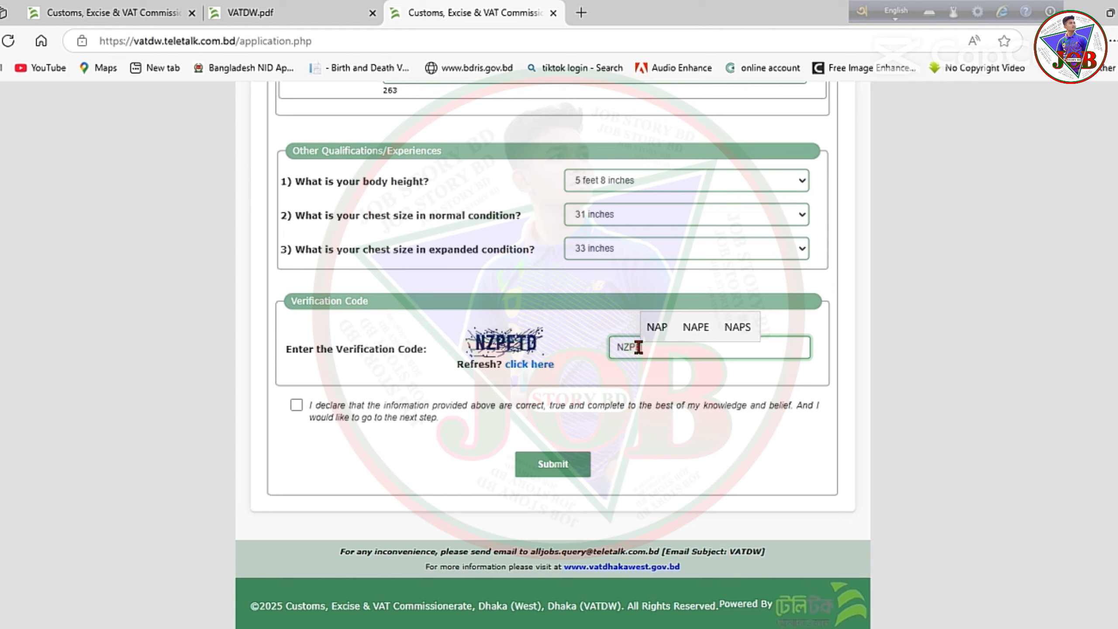
text(ETD)
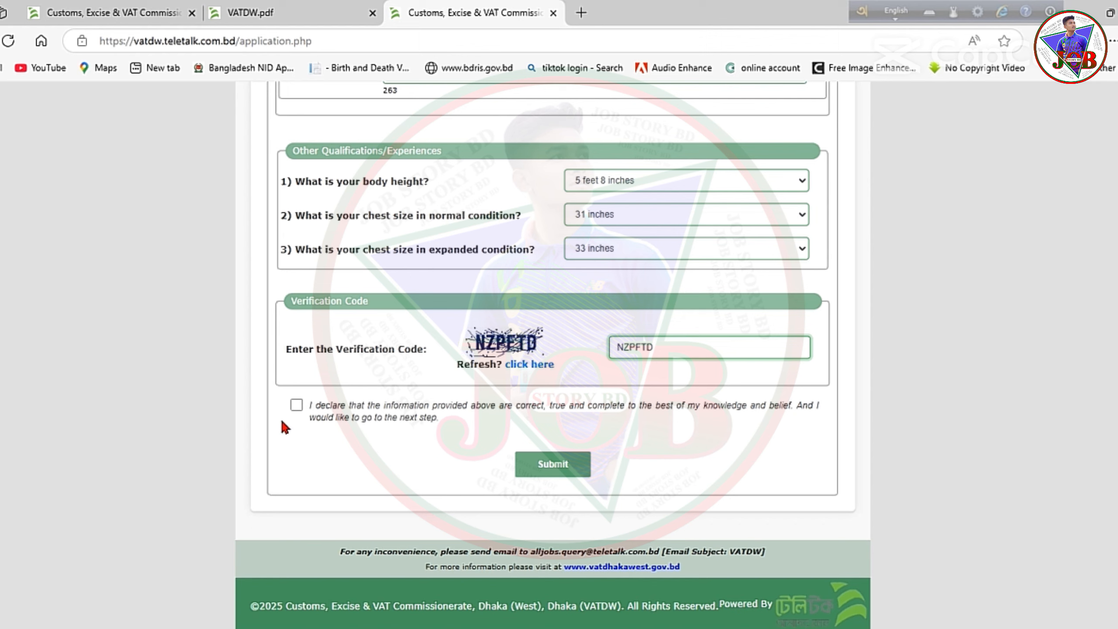
click(296, 405)
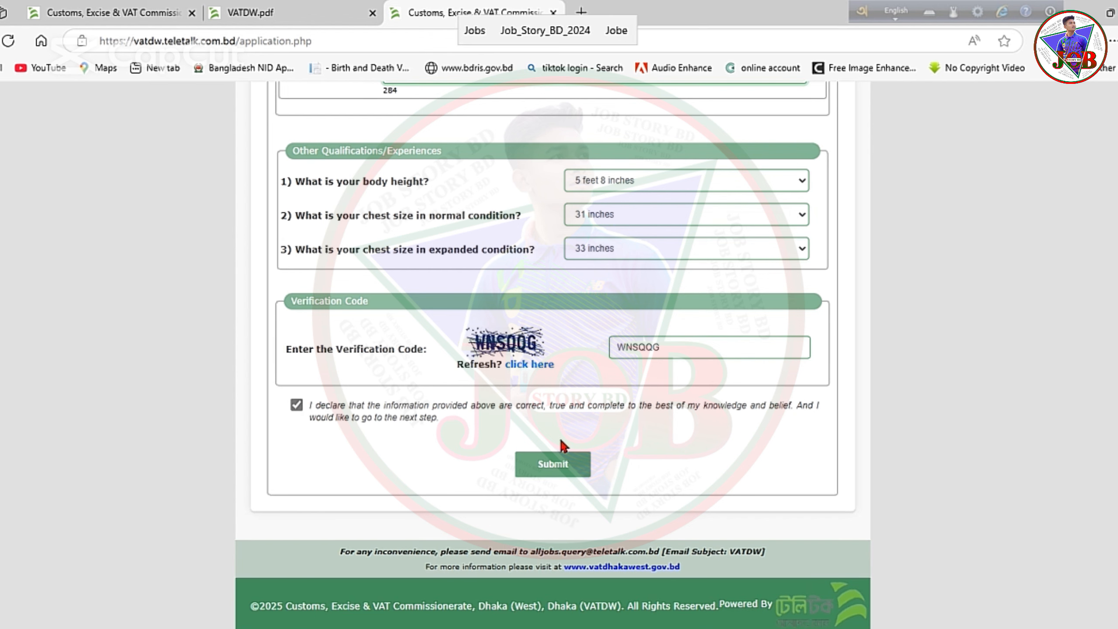
click(543, 469)
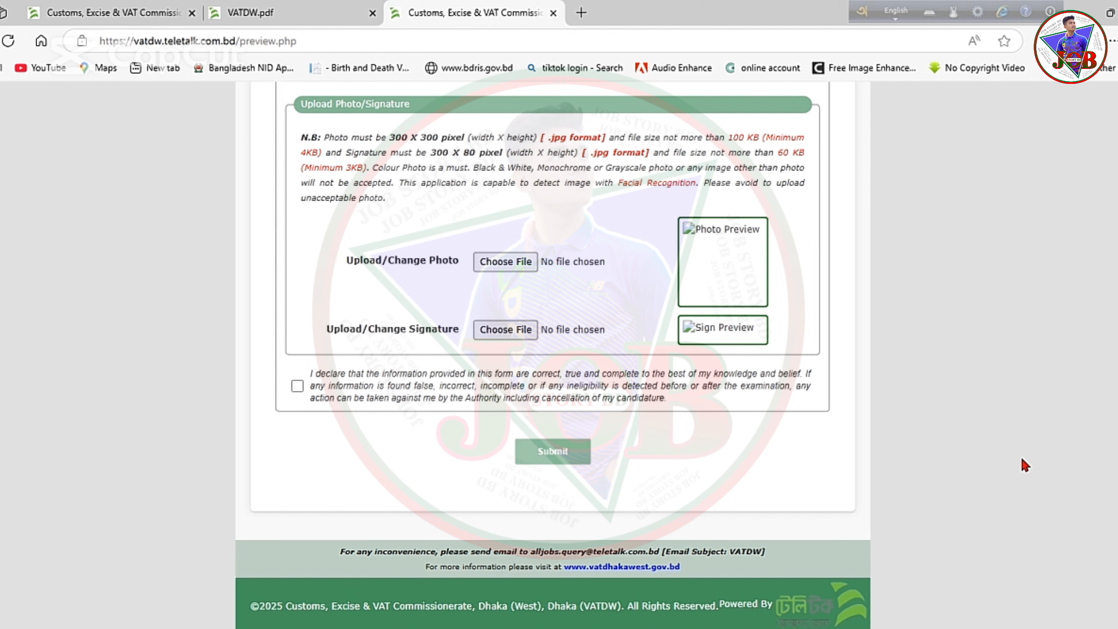
scroll(913, 419, up, 20)
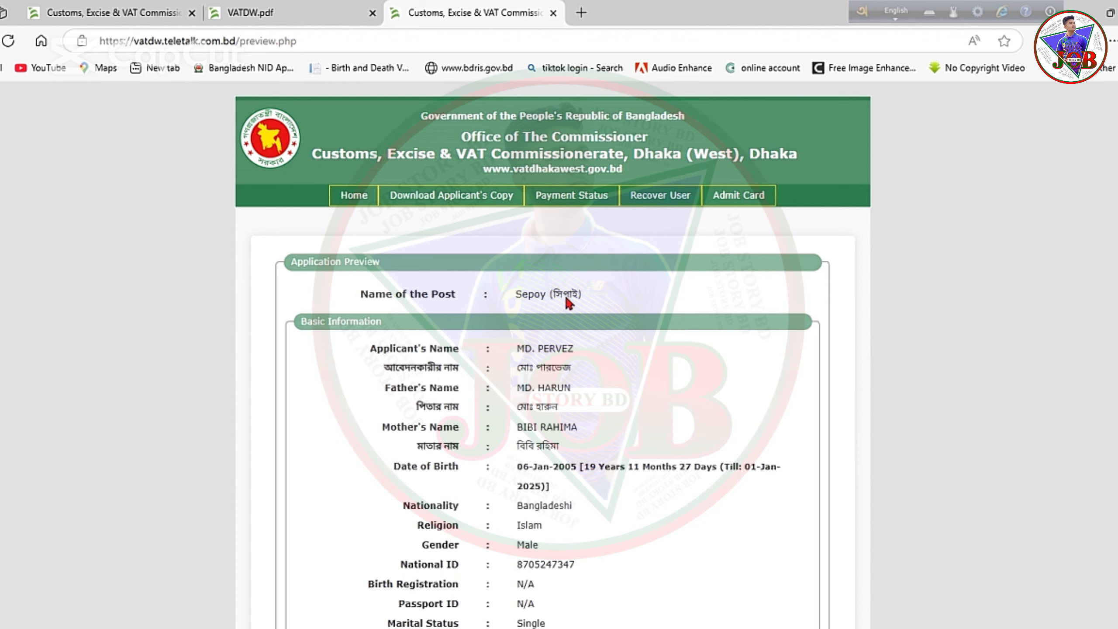
scroll(525, 300, down, 2)
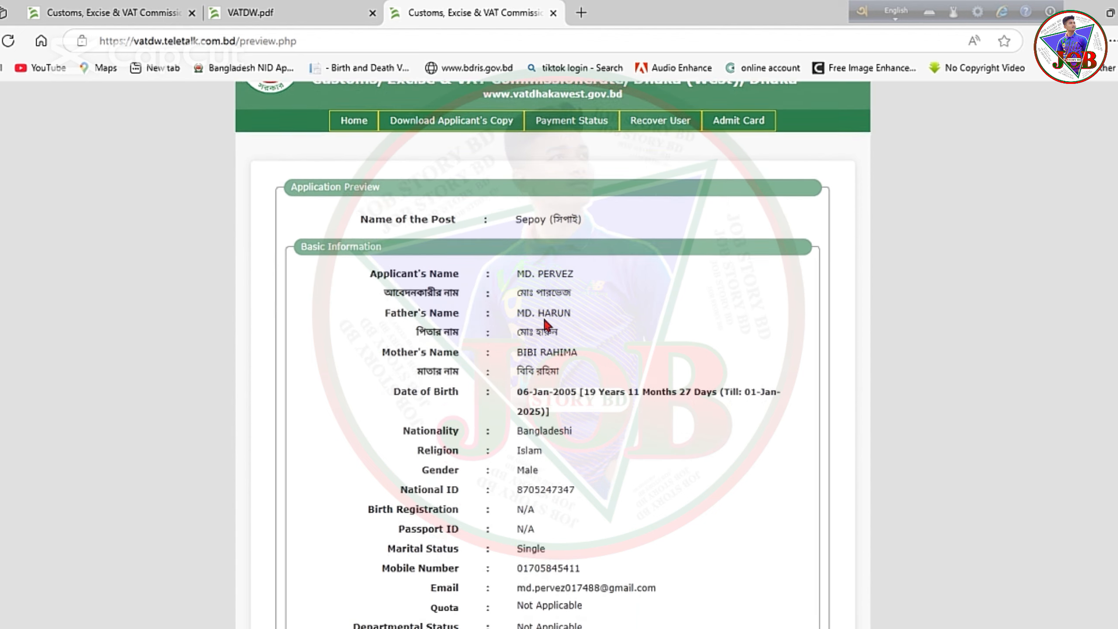
scroll(558, 313, down, 3)
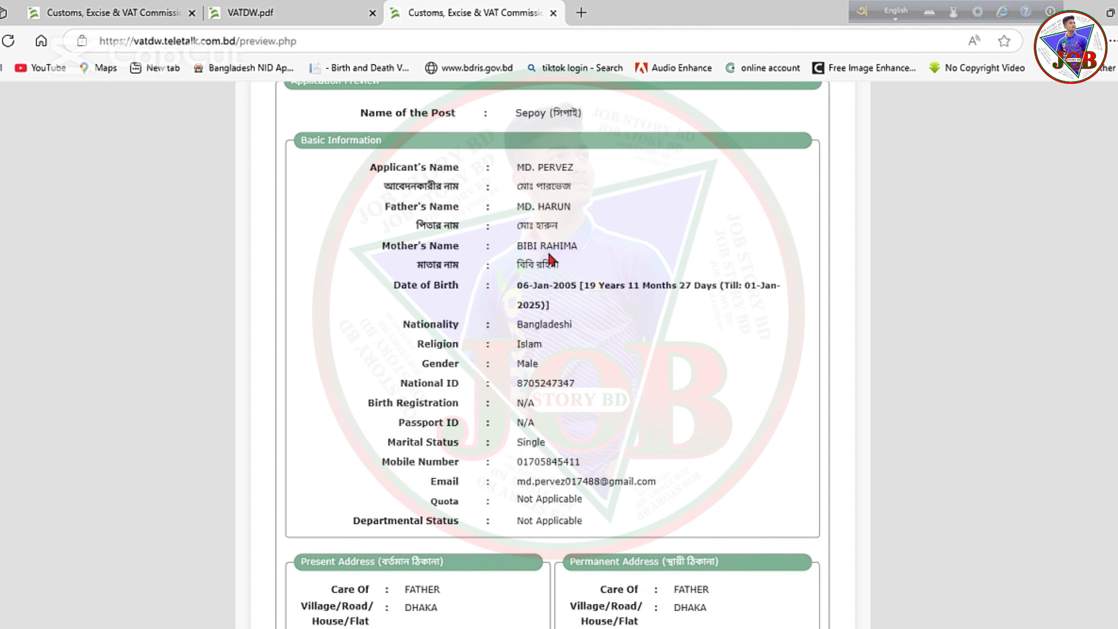
scroll(482, 255, down, 1)
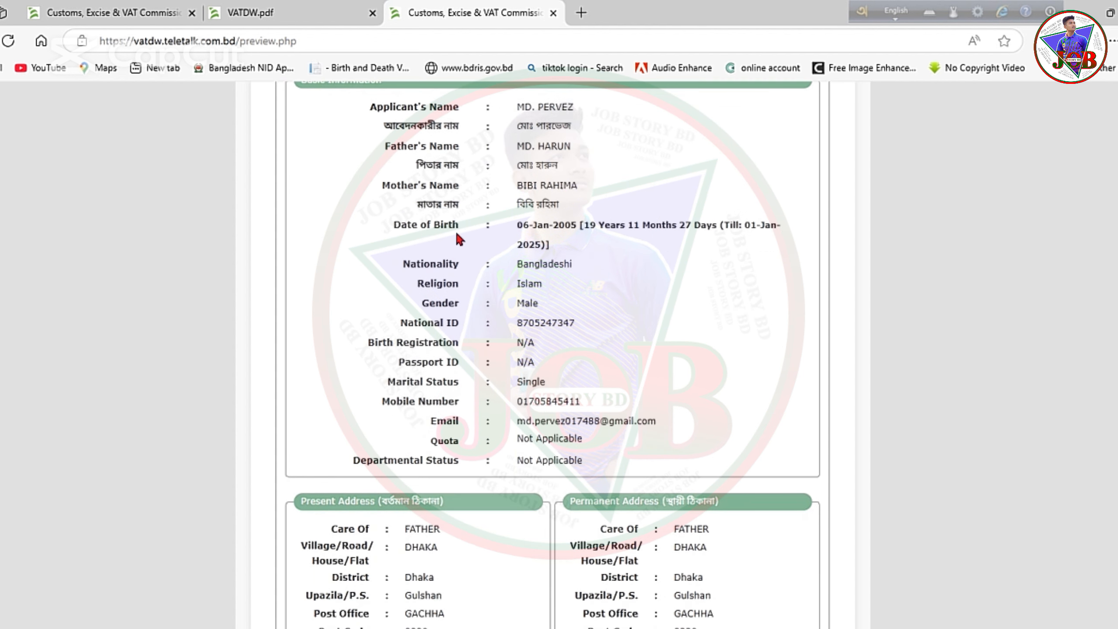
scroll(458, 240, down, 1)
scroll(466, 246, down, 1)
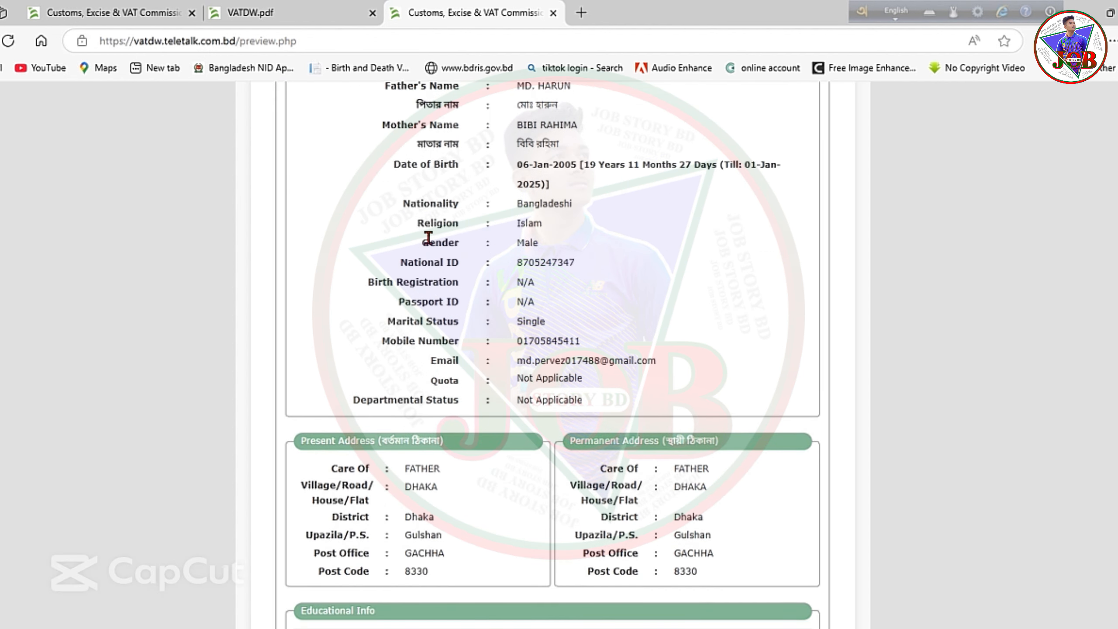
scroll(467, 259, down, 1)
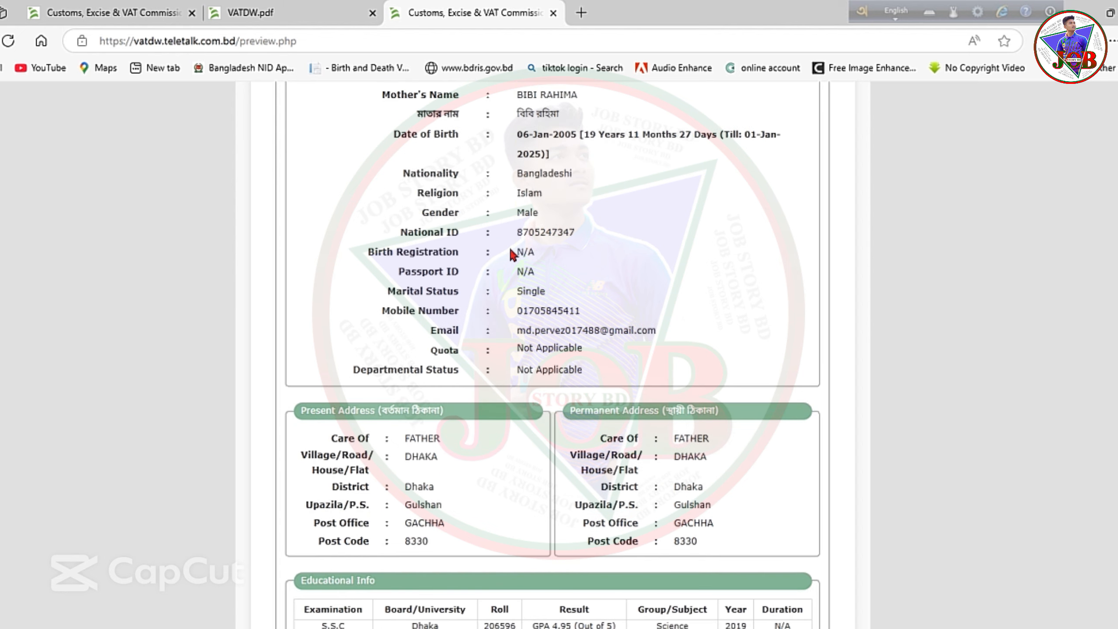
scroll(429, 260, down, 2)
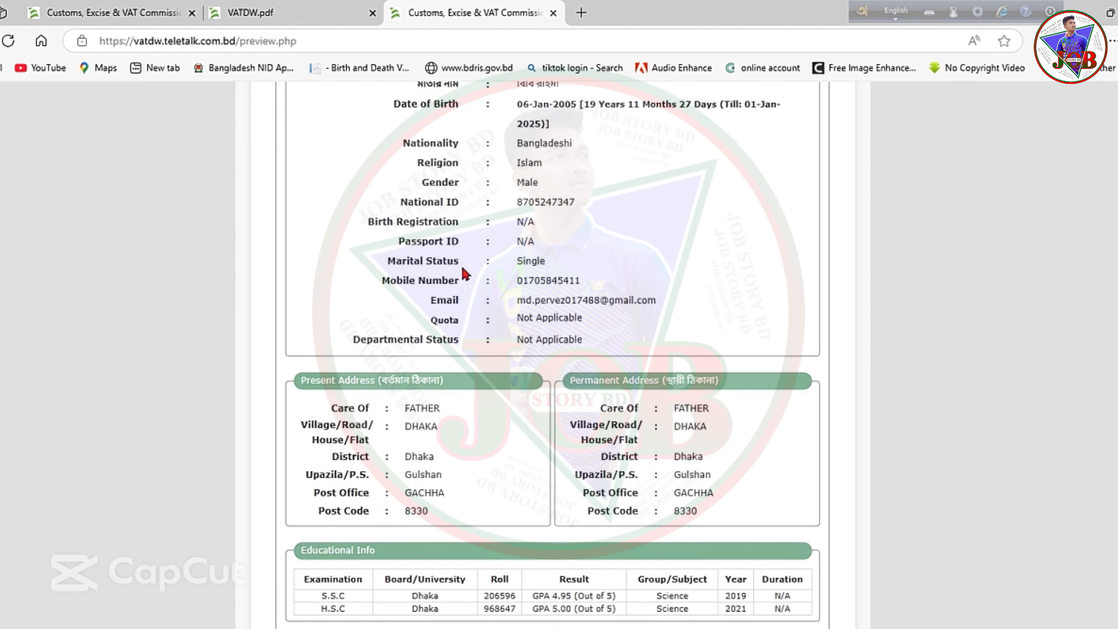
scroll(455, 207, down, 1)
scroll(503, 218, down, 7)
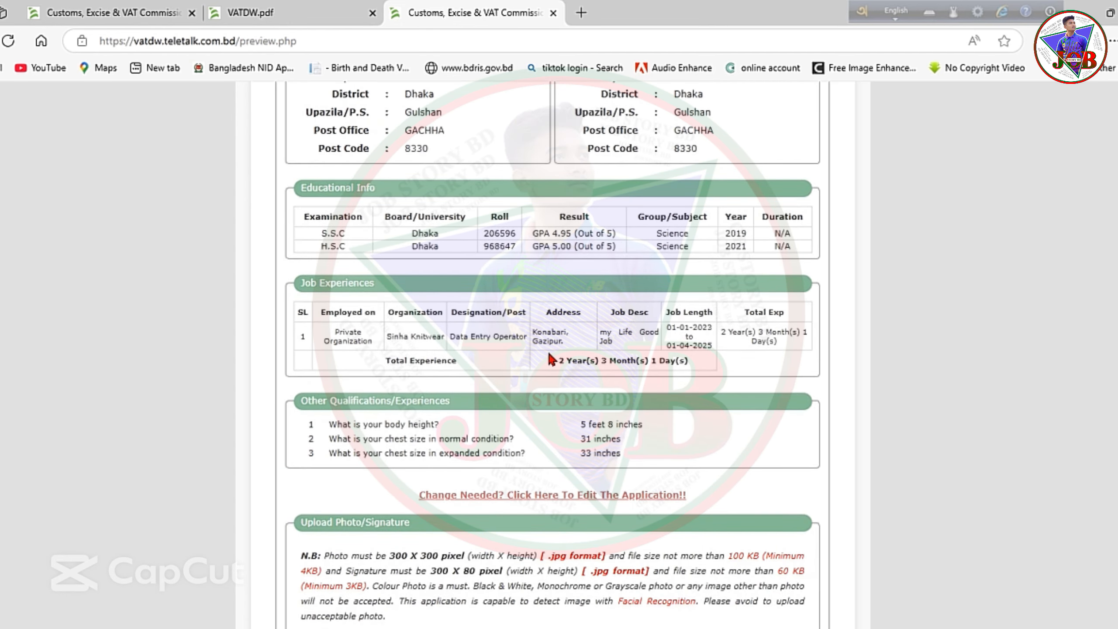
scroll(549, 355, down, 1)
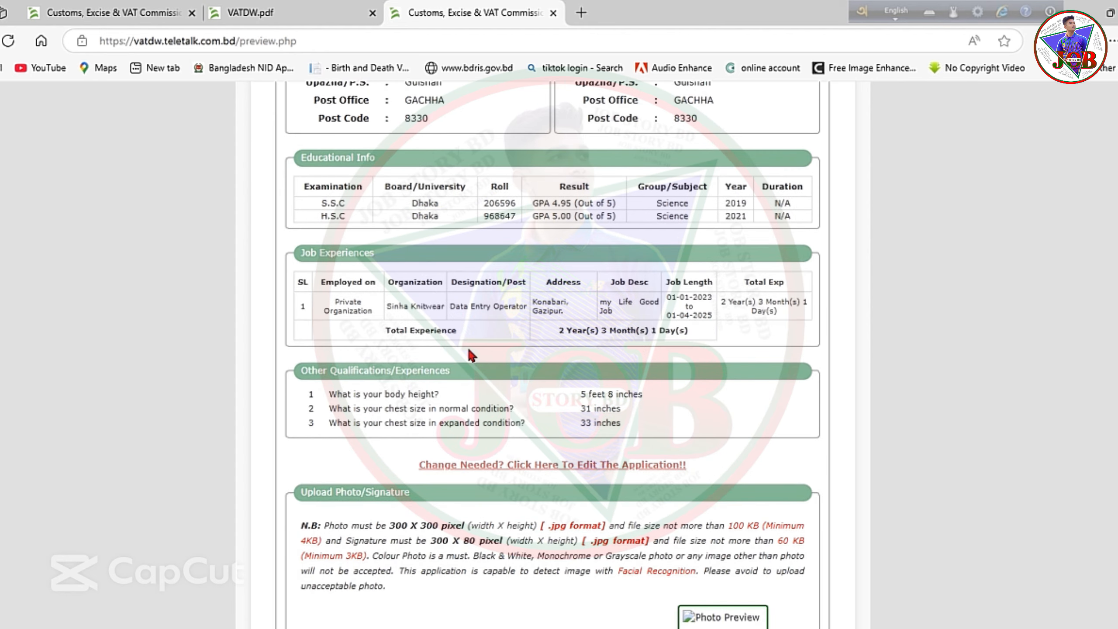
scroll(470, 353, down, 2)
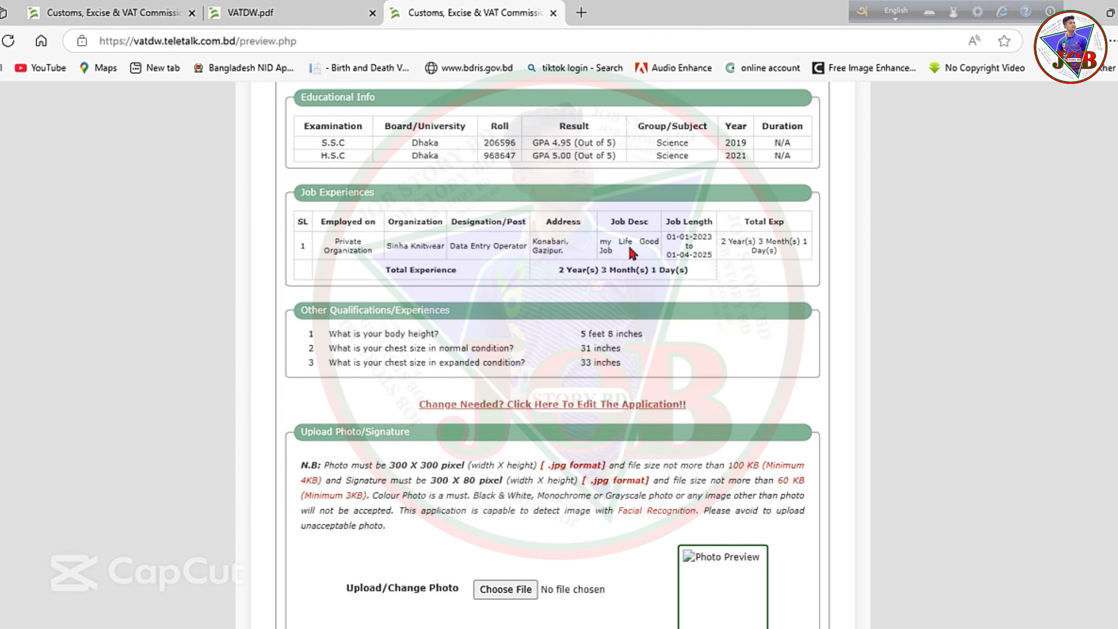
scroll(559, 281, down, 4)
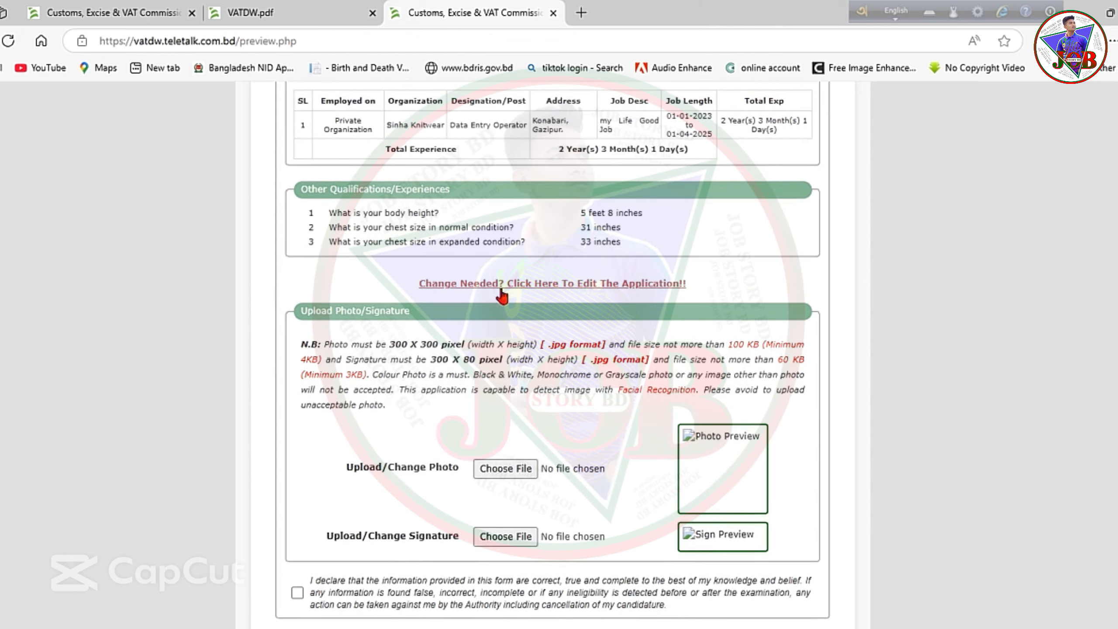
scroll(502, 296, down, 1)
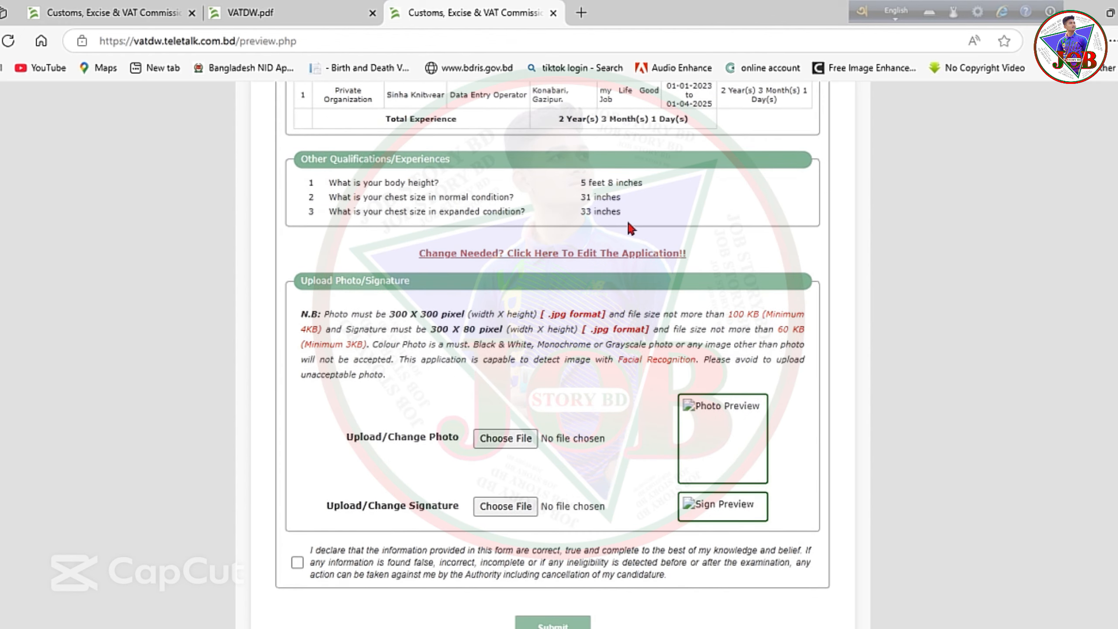
scroll(620, 229, down, 5)
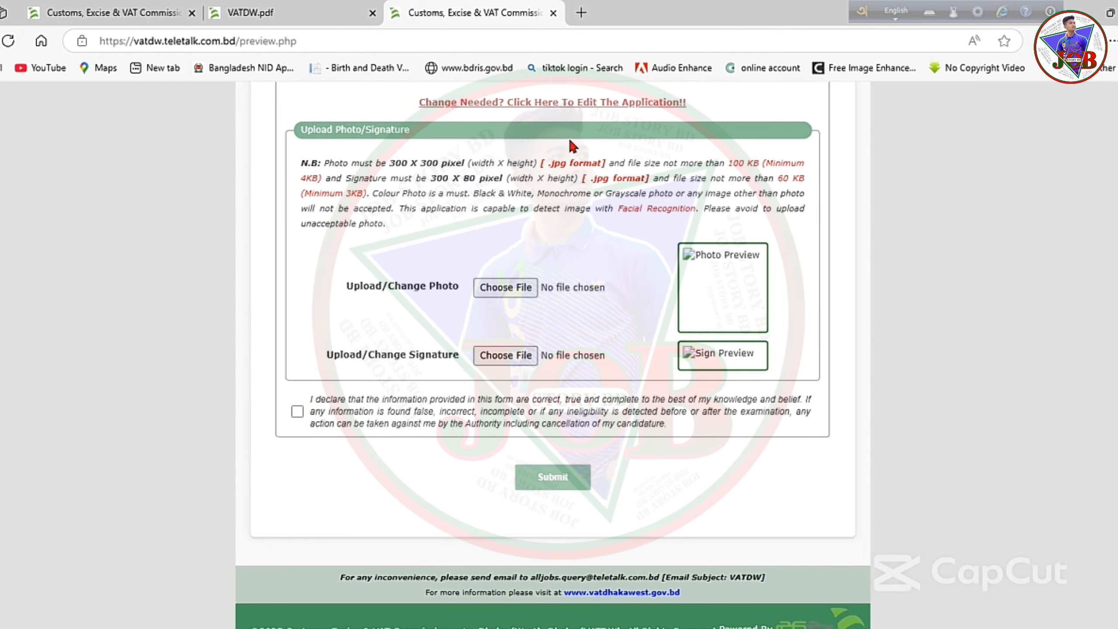
scroll(506, 190, down, 1)
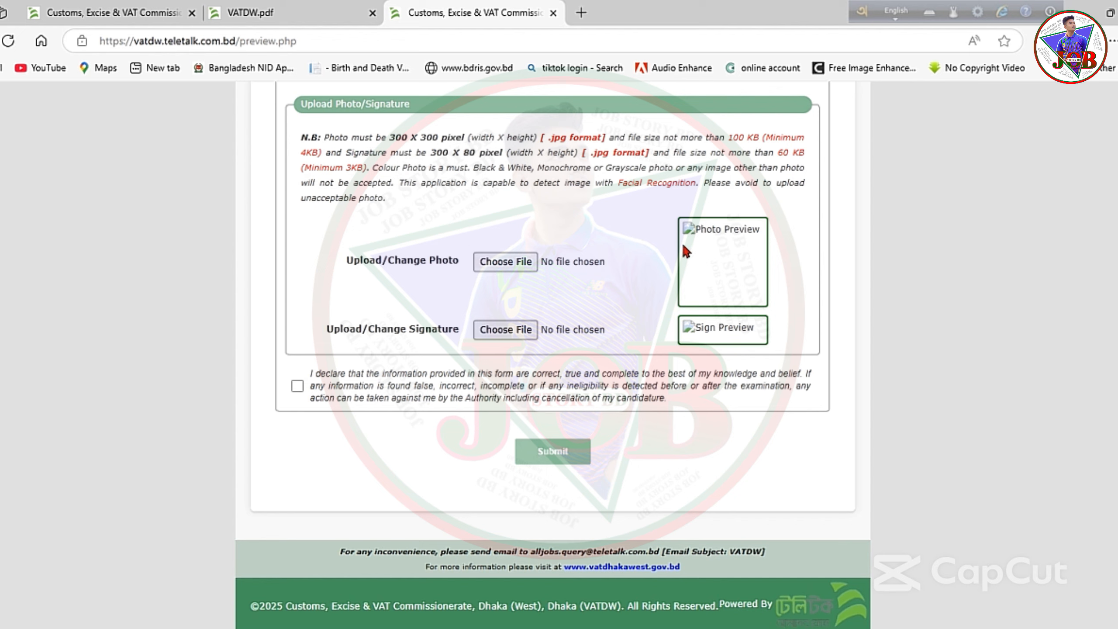
Upload the photo and signature images, tick the declaration and submit.
click(505, 263)
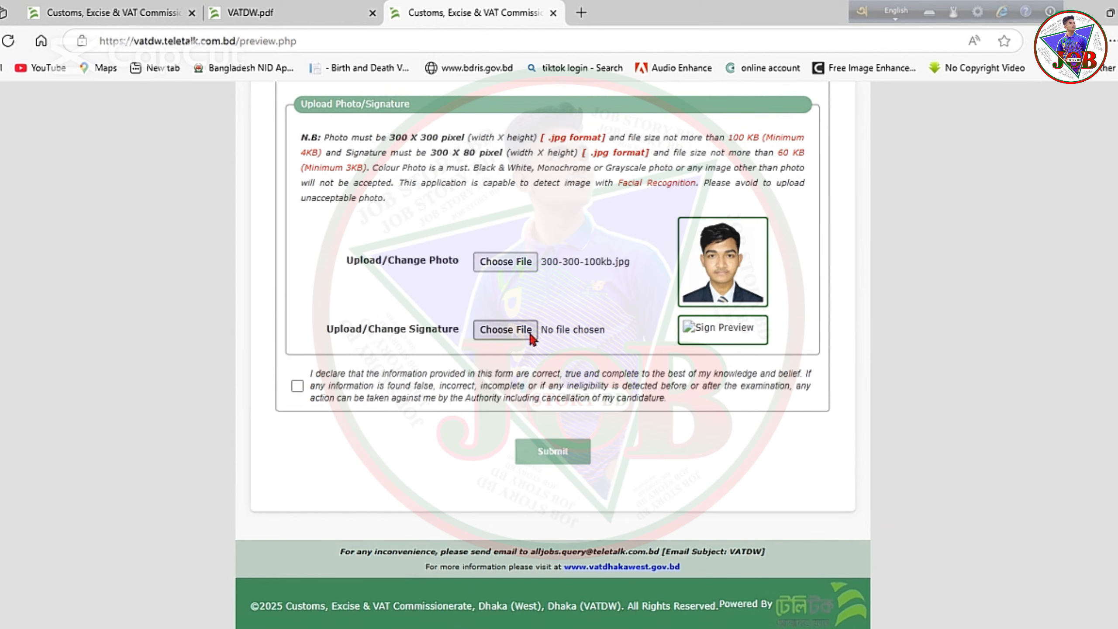
click(513, 330)
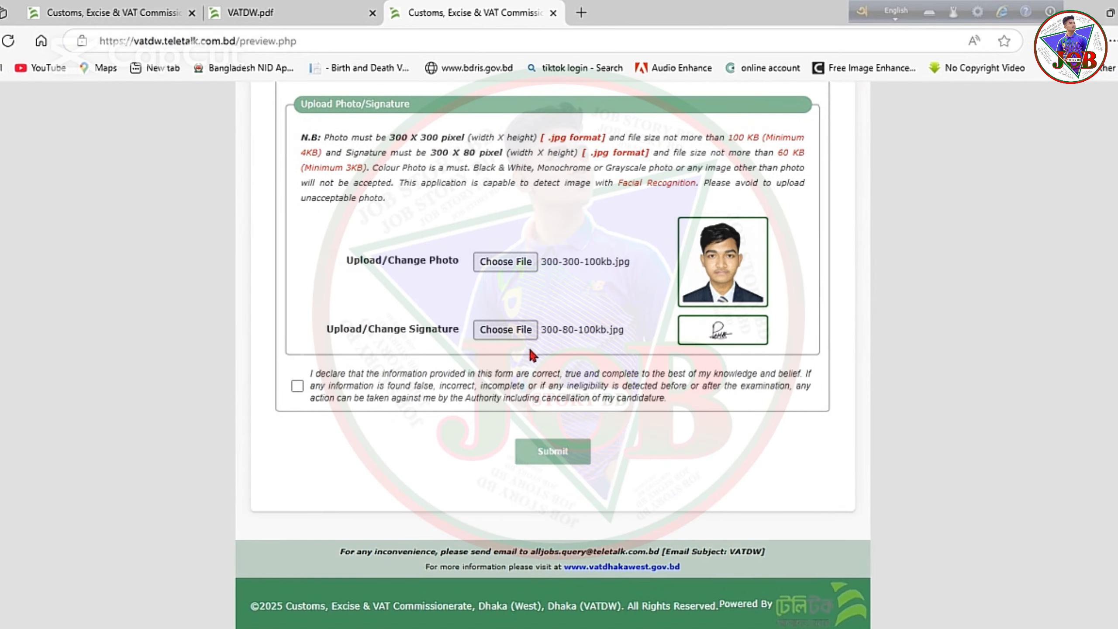
click(296, 385)
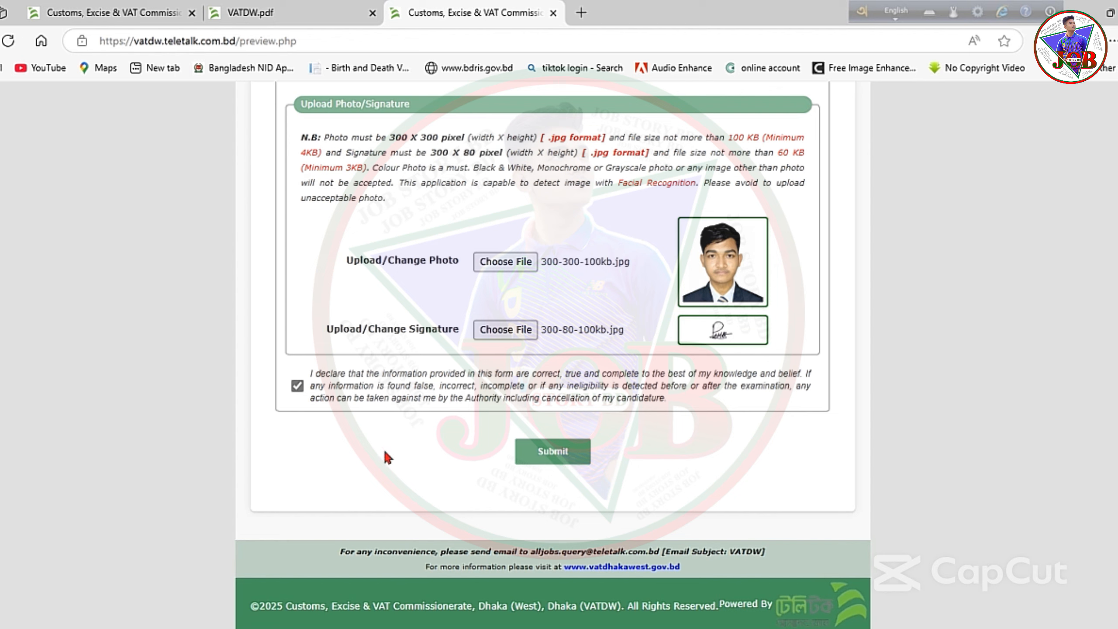
click(555, 452)
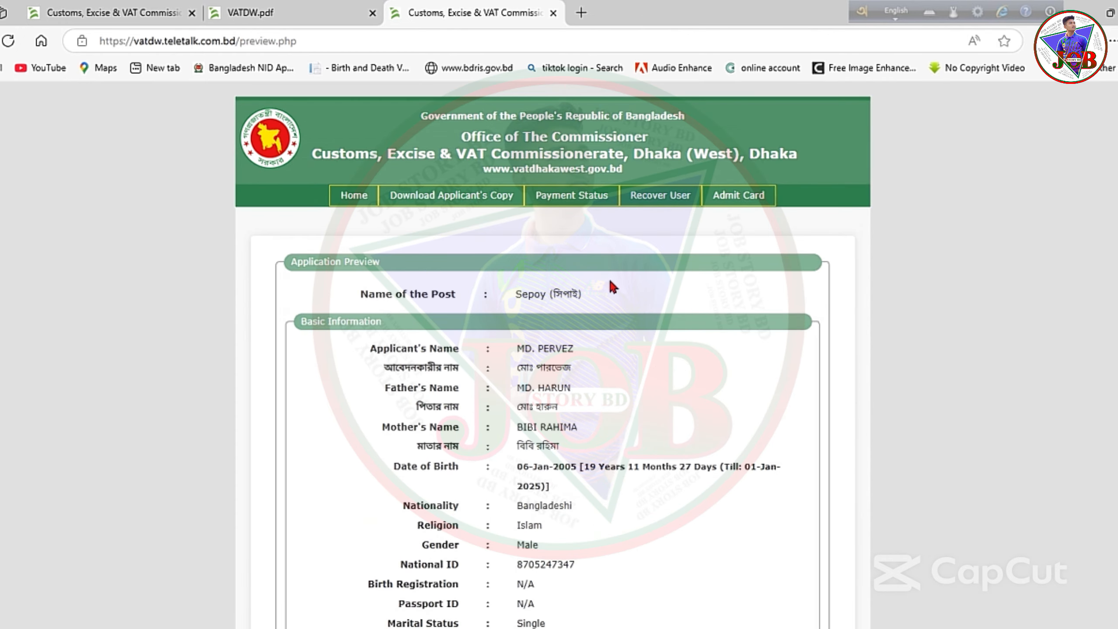
scroll(613, 286, down, 10)
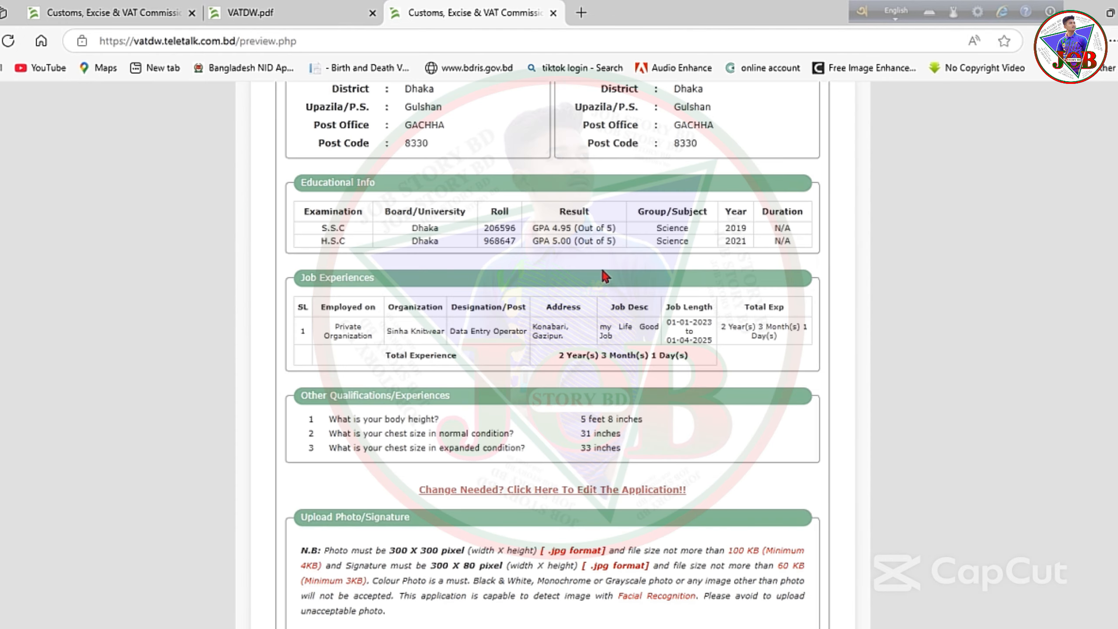
scroll(605, 275, down, 8)
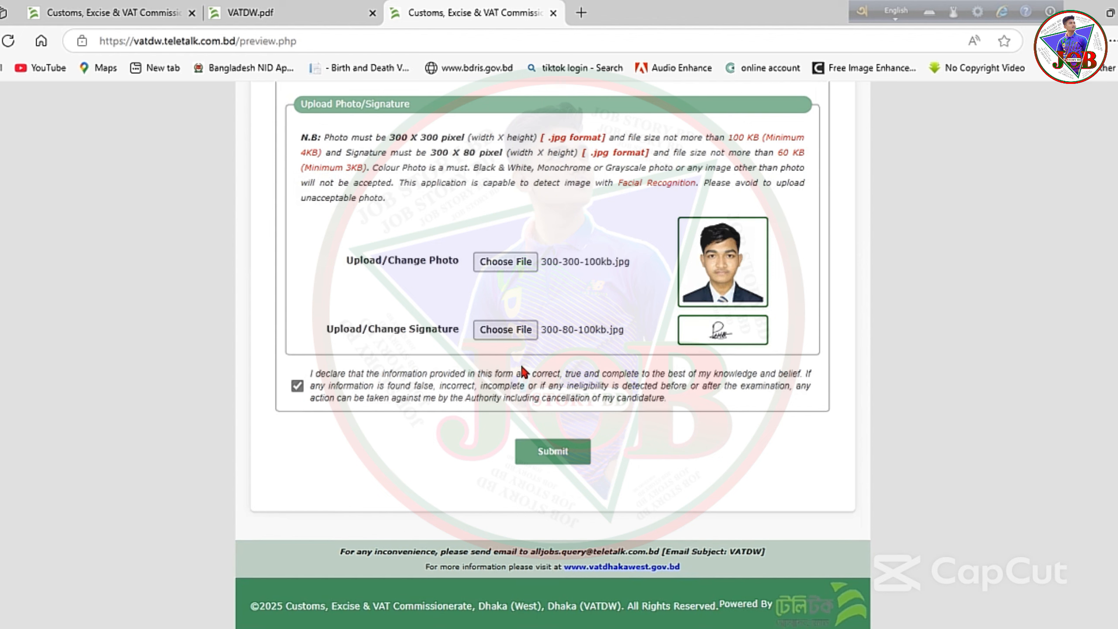
Submit and review the UNPAID Applicant's Copy showing the User ID and fee deadline 2025-04-19.
click(555, 453)
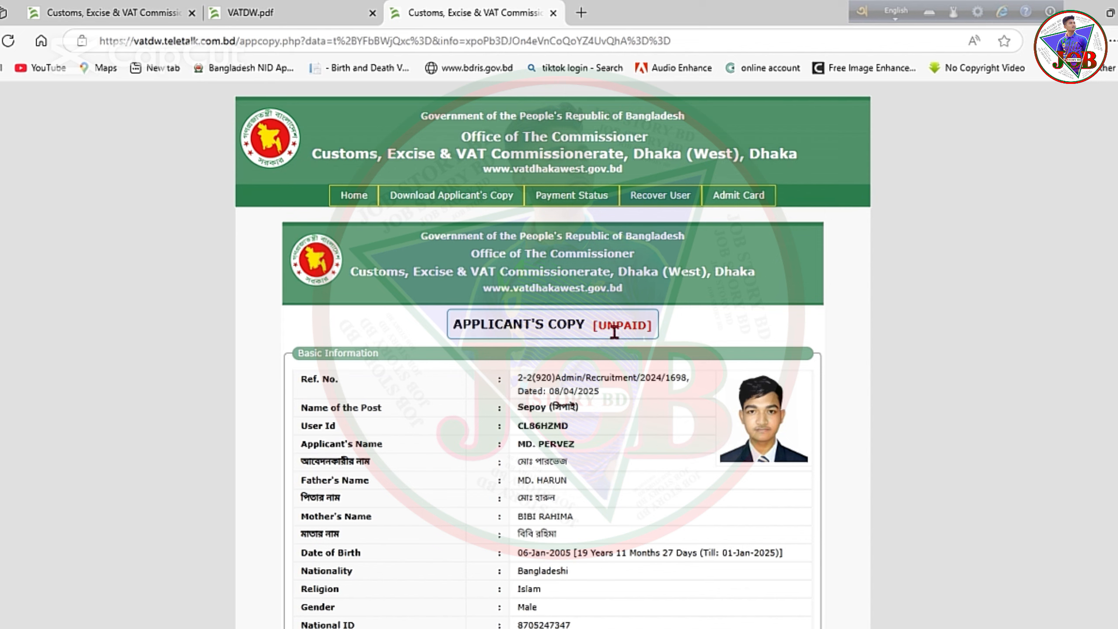
scroll(617, 327, down, 10)
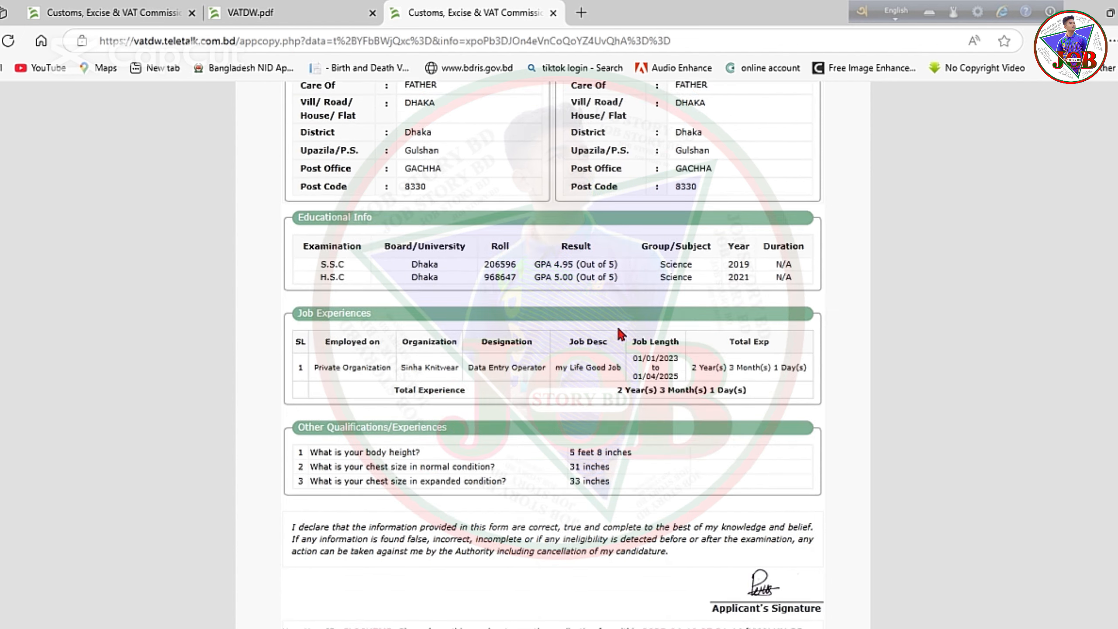
scroll(617, 327, down, 6)
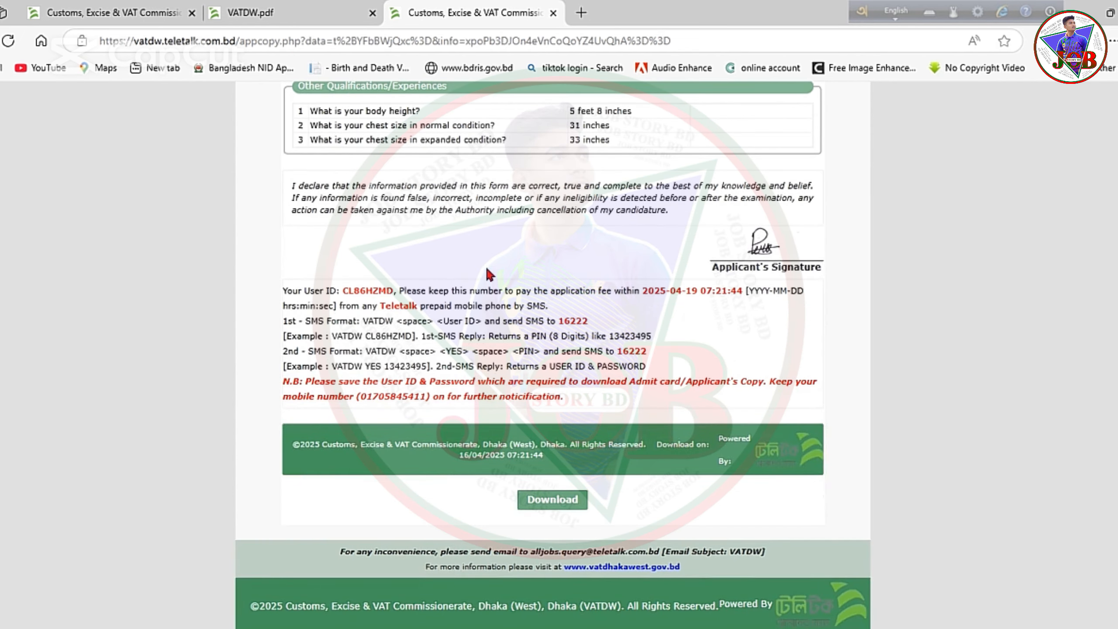
scroll(548, 286, up, 15)
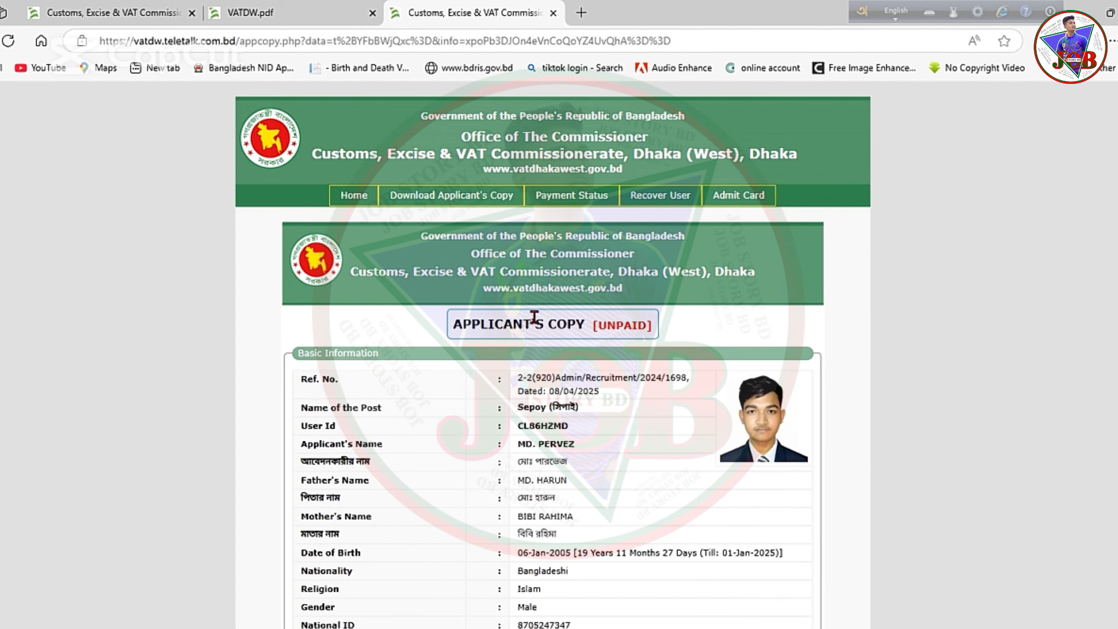
scroll(534, 316, down, 15)
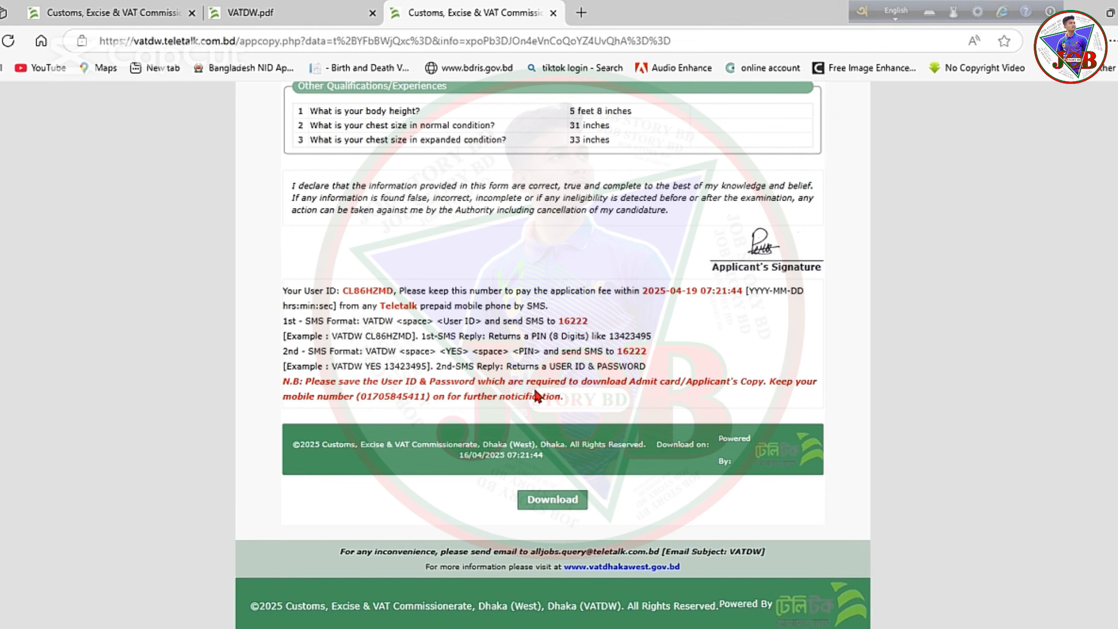
scroll(554, 412, up, 15)
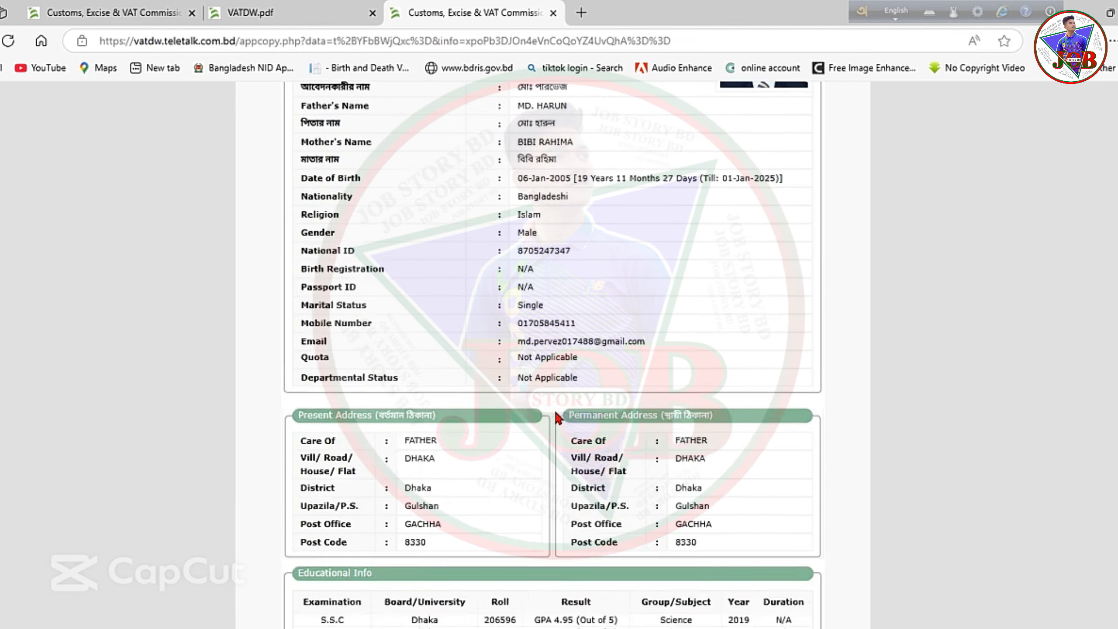
scroll(556, 424, down, 15)
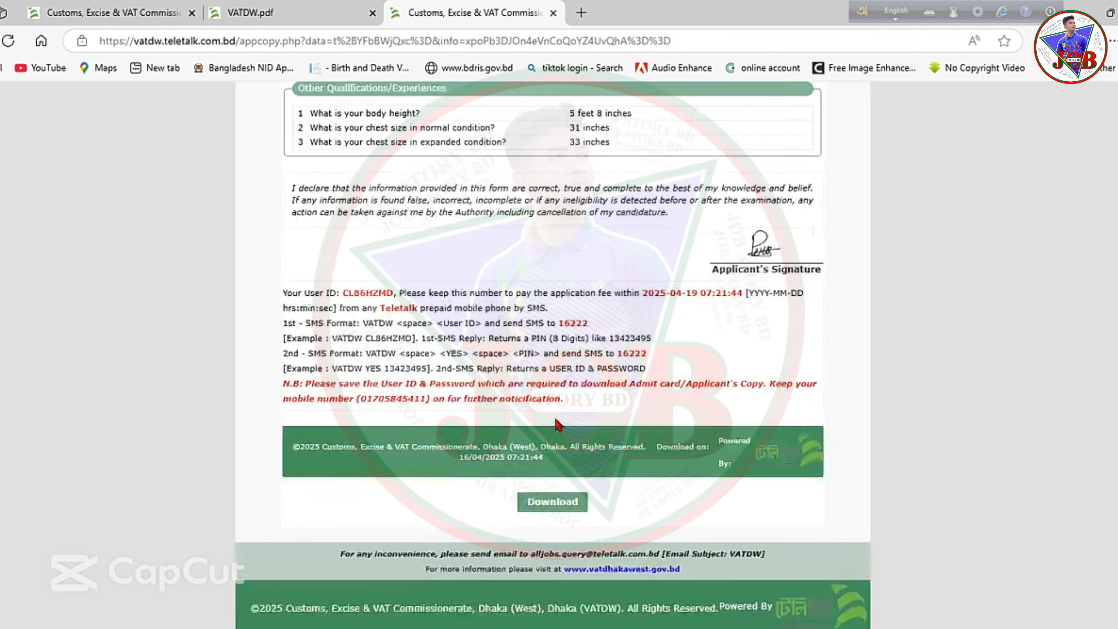
scroll(572, 427, up, 15)
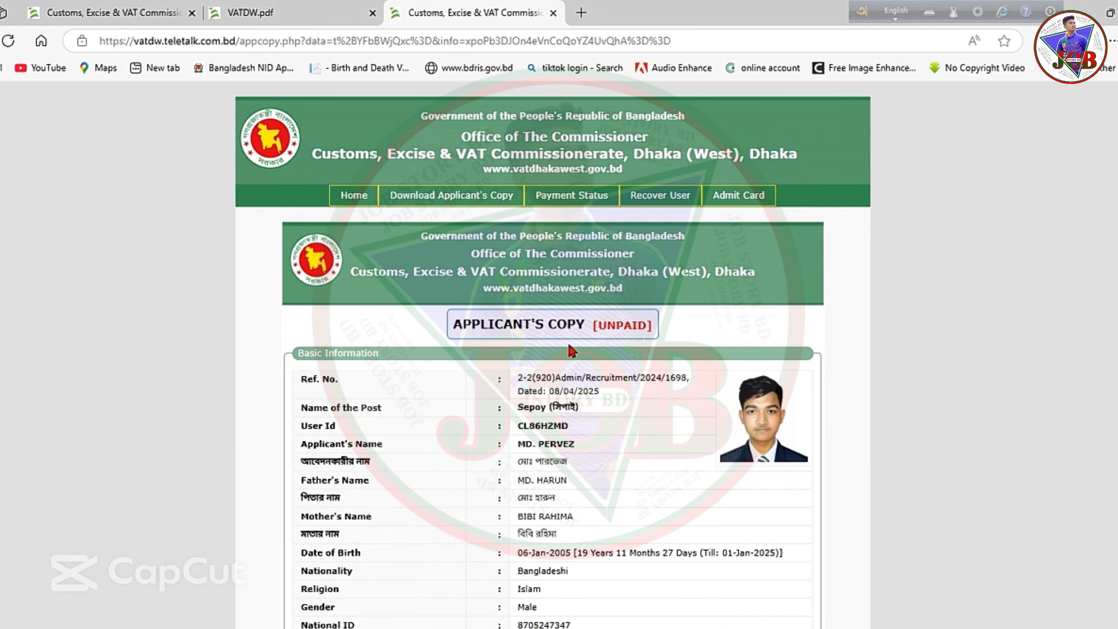
scroll(571, 351, down, 15)
scroll(550, 334, up, 2)
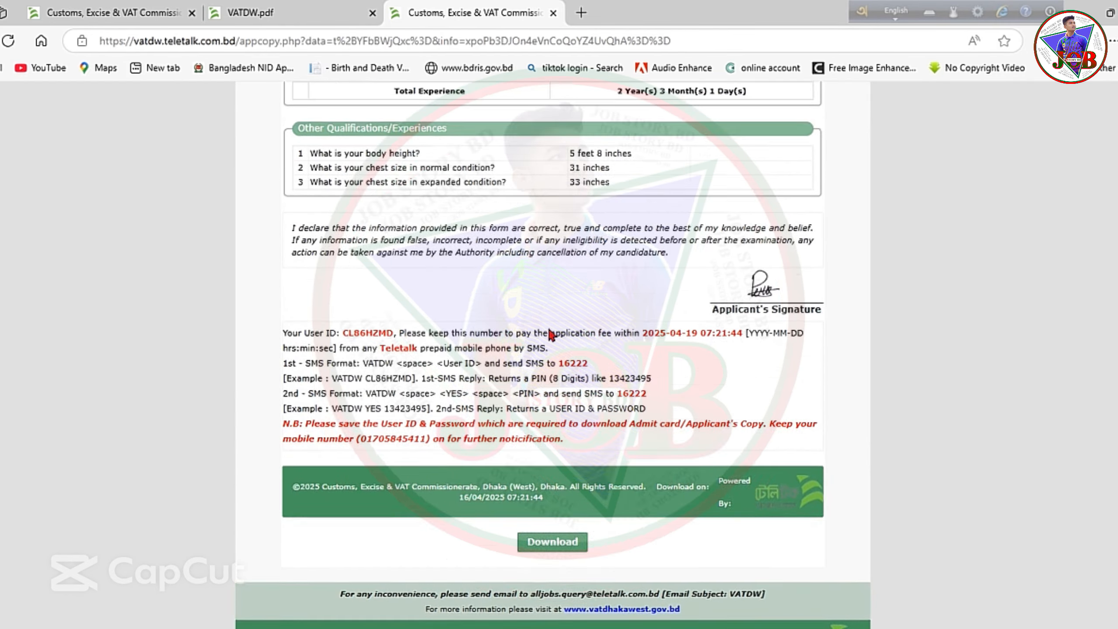
scroll(551, 334, up, 10)
scroll(551, 335, up, 7)
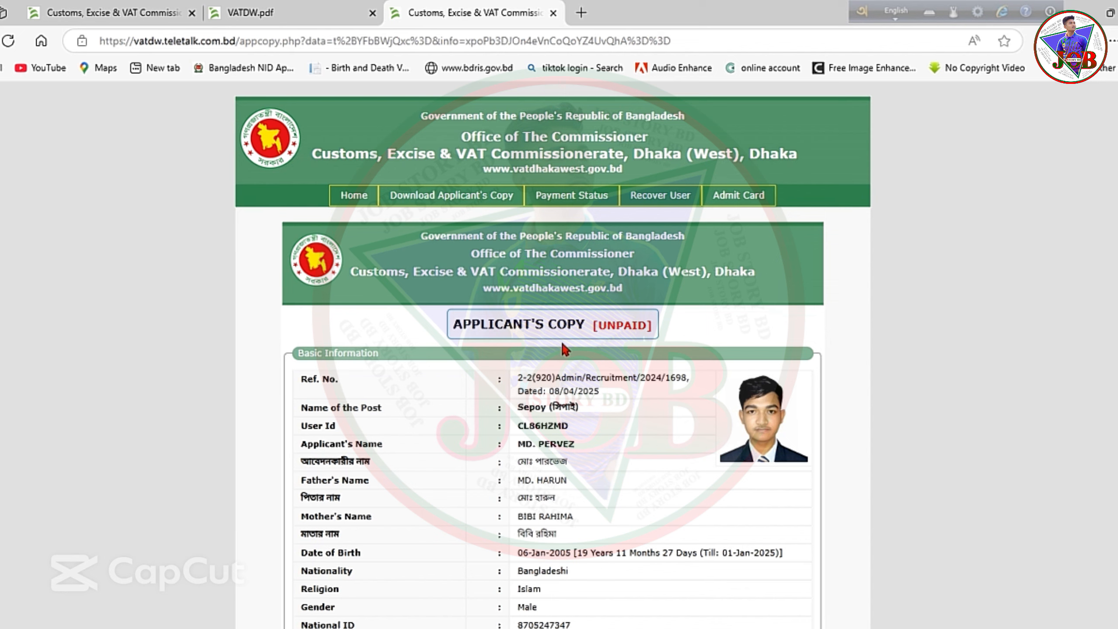
scroll(613, 437, down, 15)
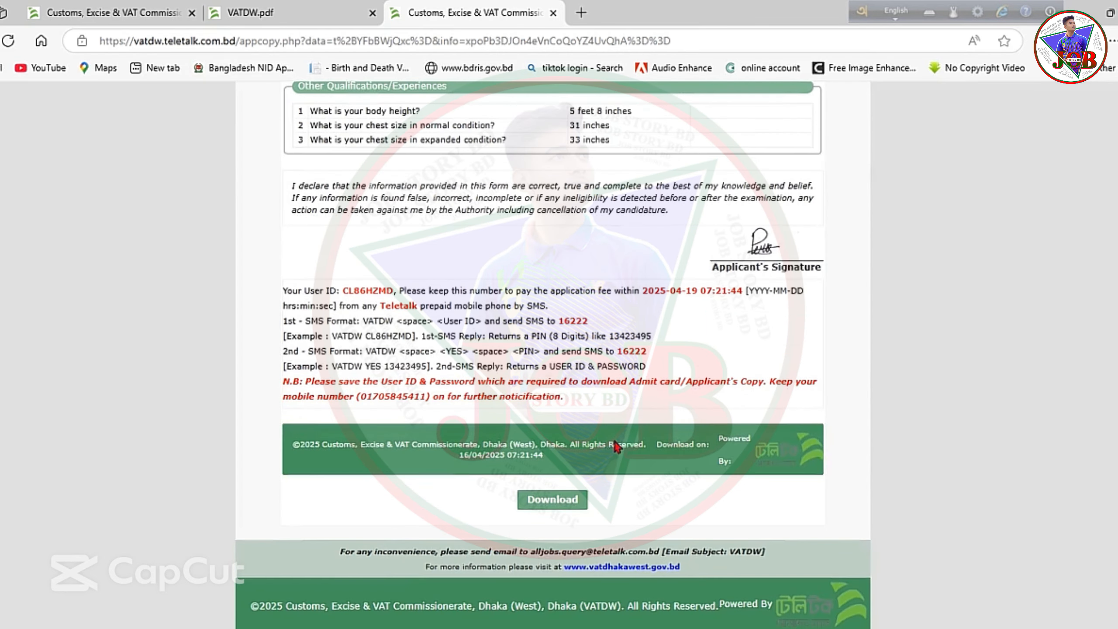